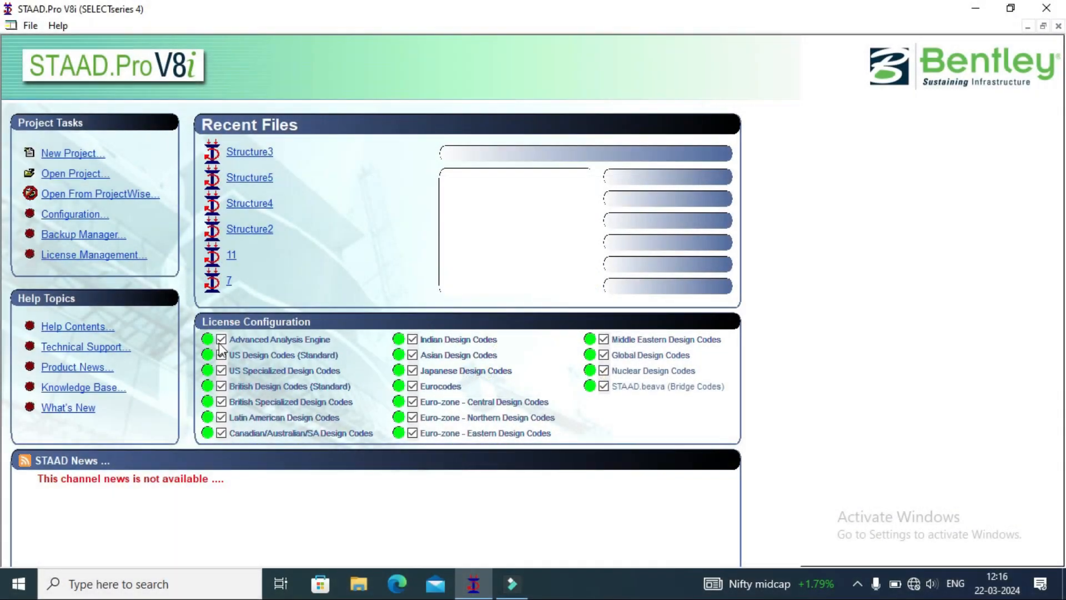
Step: Create a new project with the file name raft, keeping metre and kilonewton units
click(83, 153)
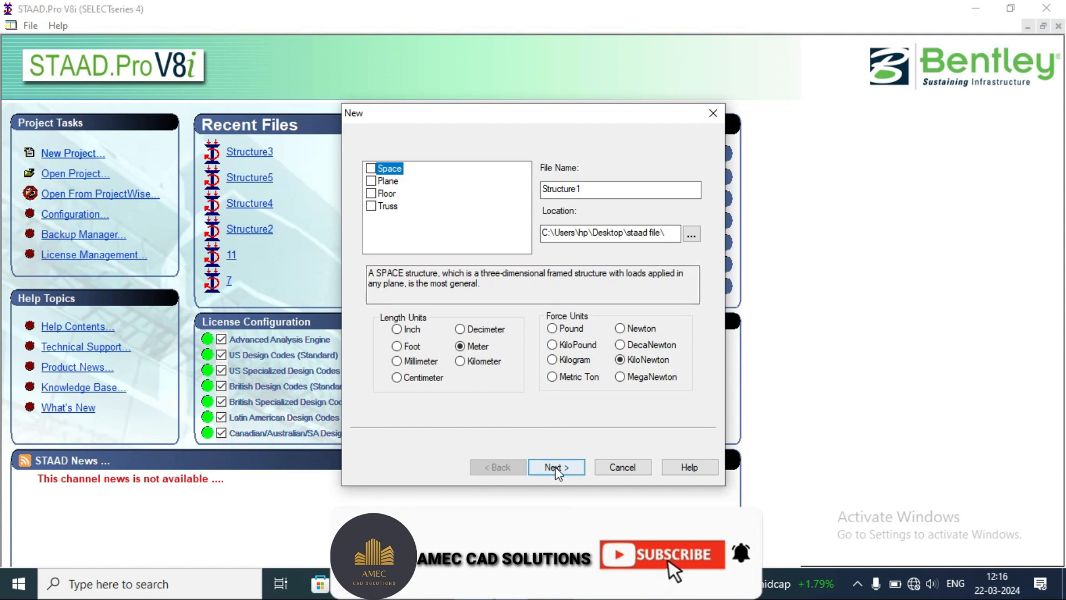
double_click(607, 189)
text(raft)
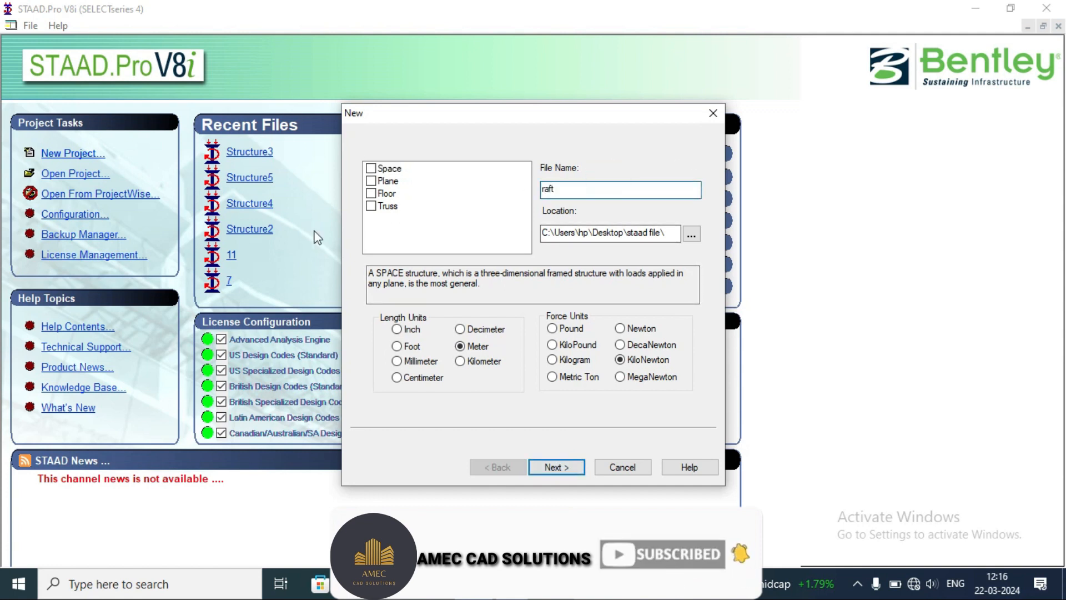
click(562, 471)
click(562, 471)
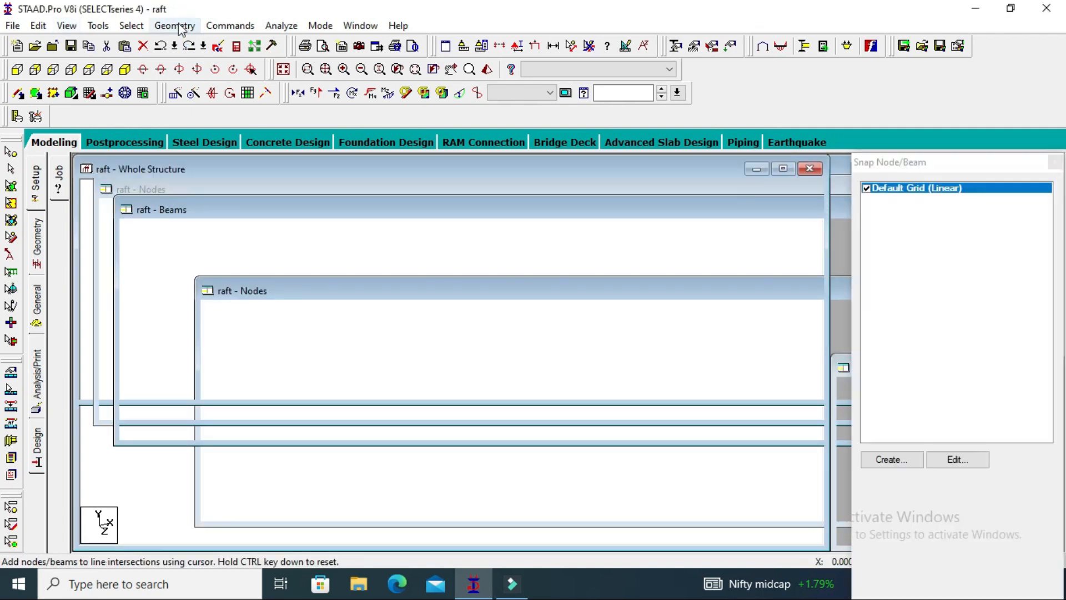
Step: Open the structure wizard and start a Bay Frame from the Frame Models prototypes
click(176, 26)
click(261, 495)
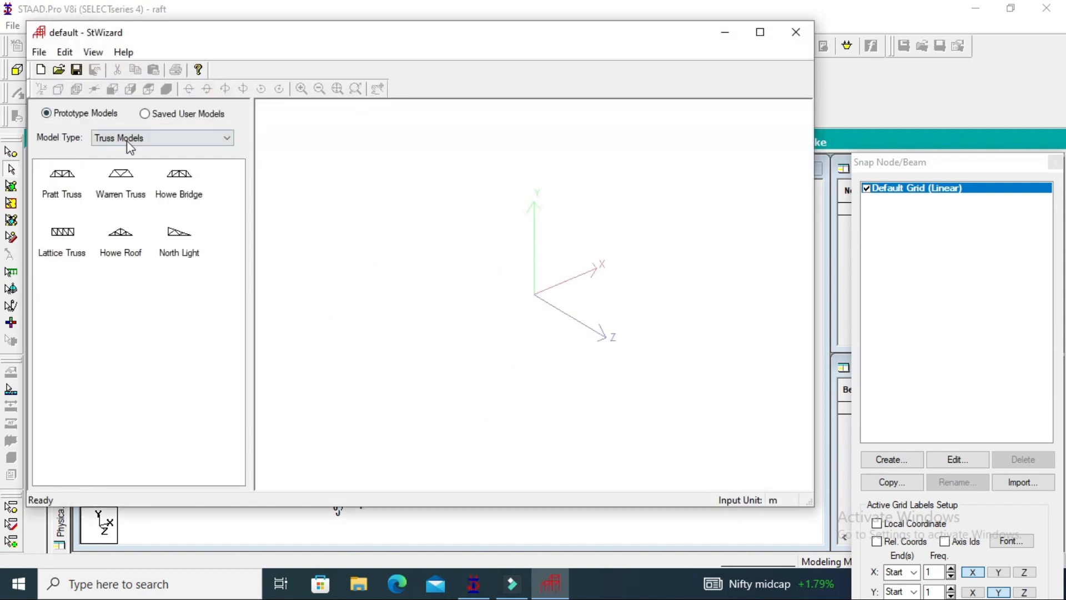
click(129, 141)
click(137, 162)
double_click(62, 176)
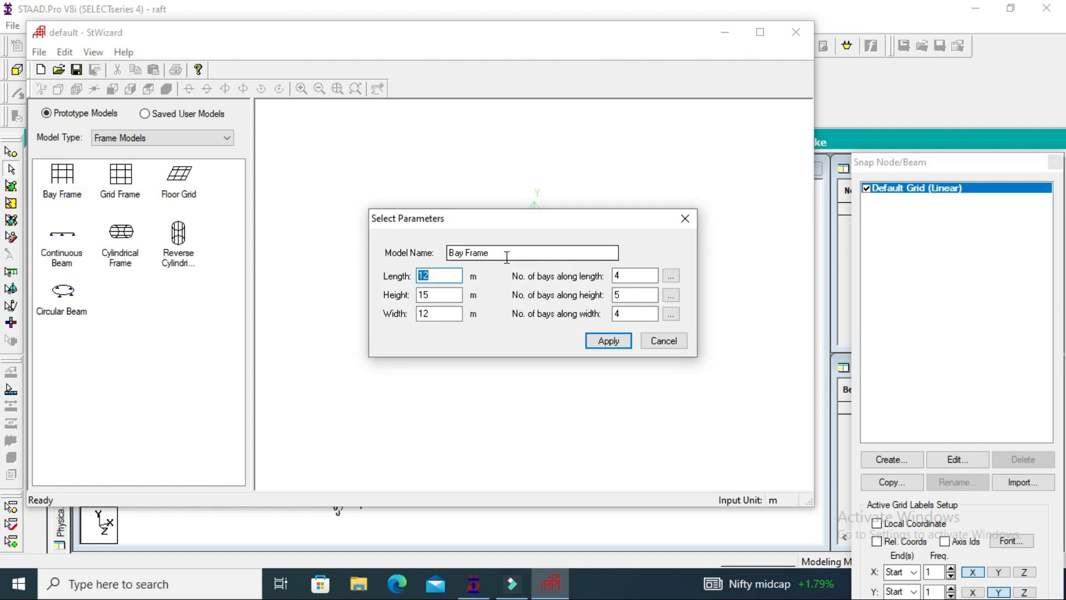
Step: Set the bay frame's length to 10 m, height to 12 m and width to 10 m
drag(441, 274, 315, 273)
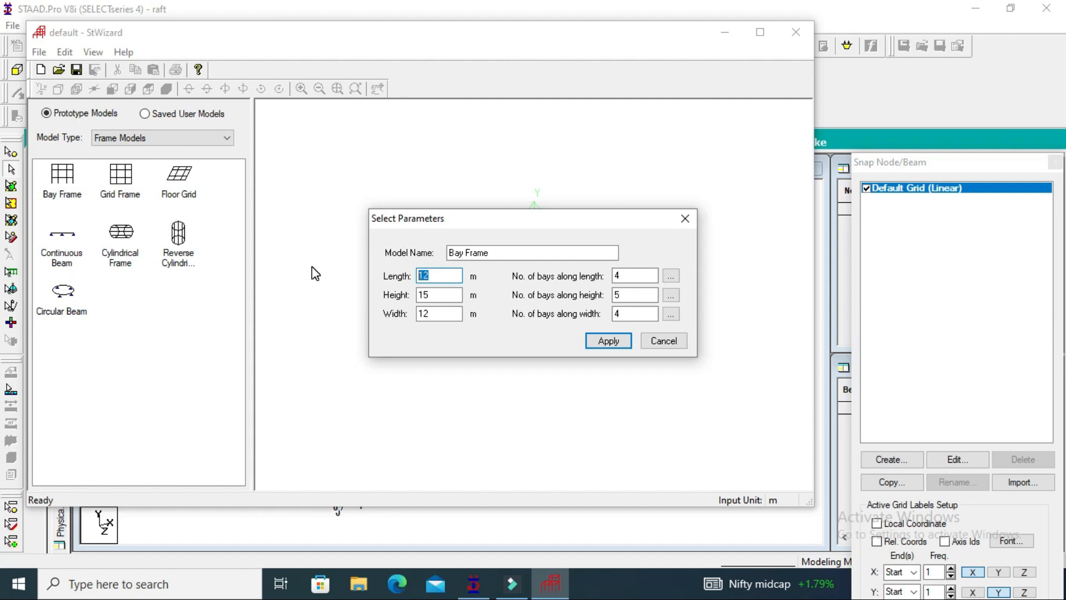
drag(437, 296, 272, 306)
text(1)
double_click(442, 314)
text(1)
key(Tab)
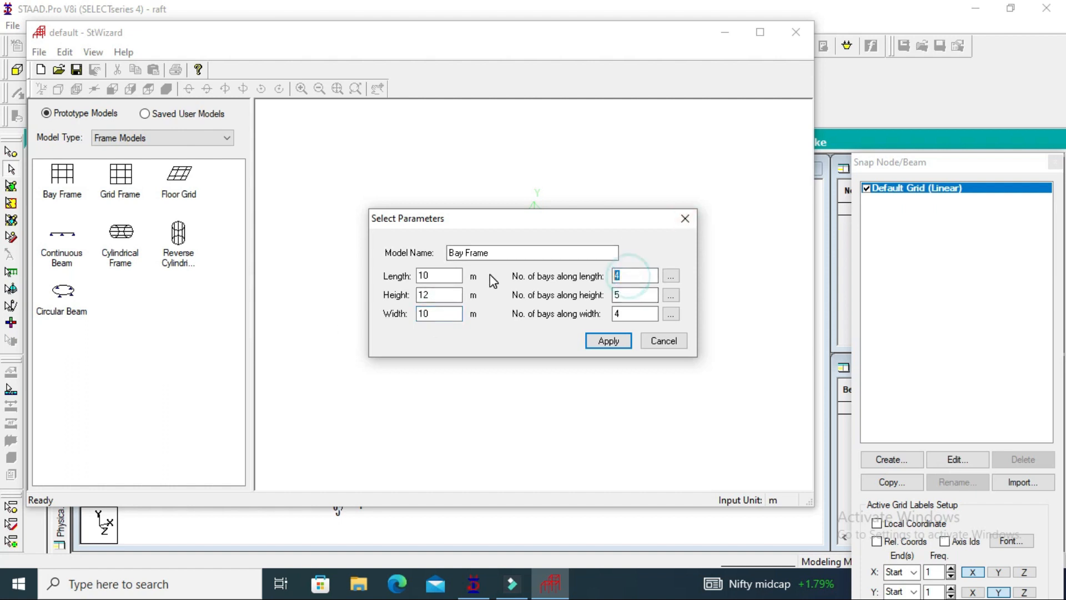
Step: Set the number of bays to 3 along the length, 4 along the height and 3 along the width
text(3)
double_click(630, 295)
text(4)
key(Tab)
text(3)
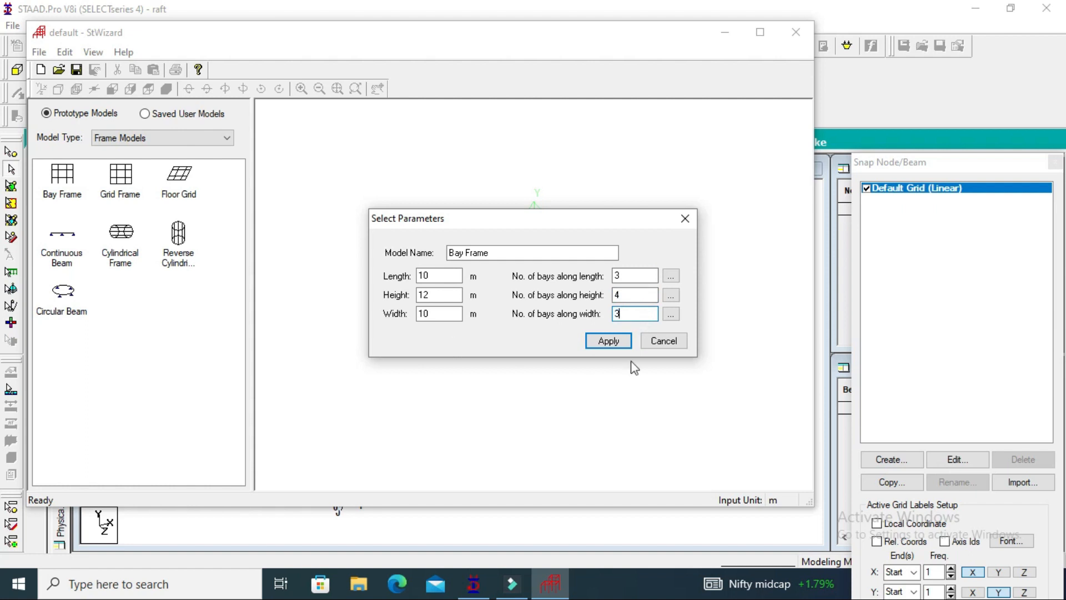
Step: Review the individual bay spacings along the length and height, and generate the bay frame with these parameters
click(671, 276)
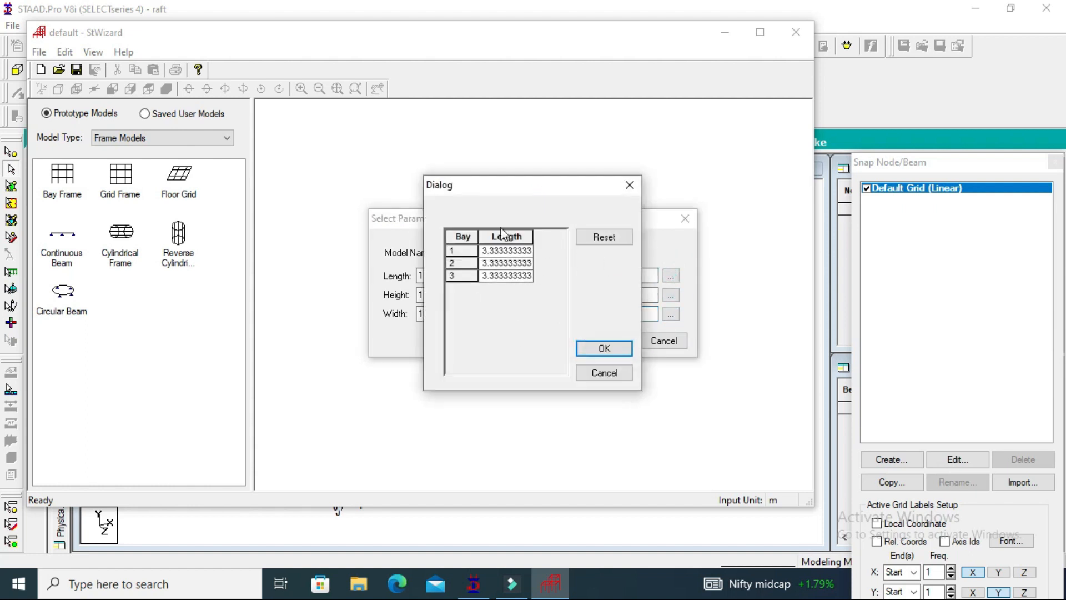
click(590, 349)
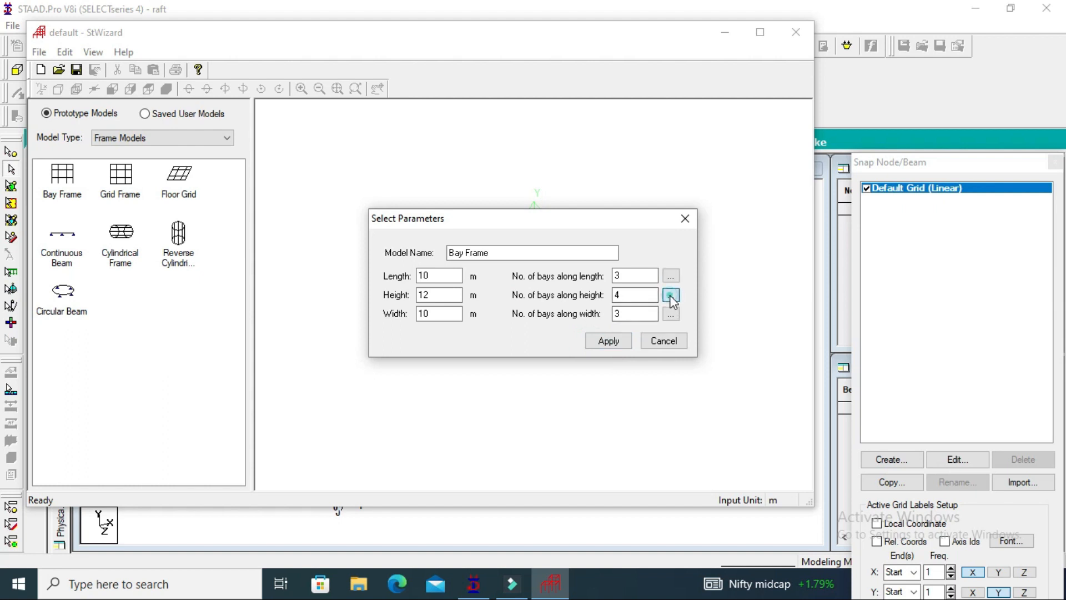
click(670, 294)
click(603, 352)
drag(623, 277, 496, 288)
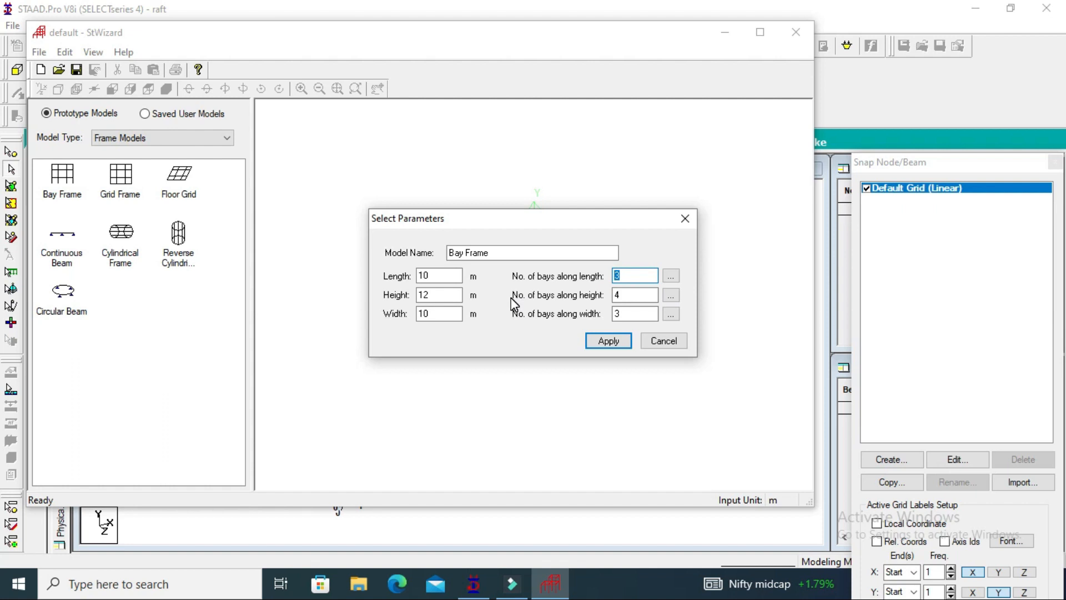
click(599, 341)
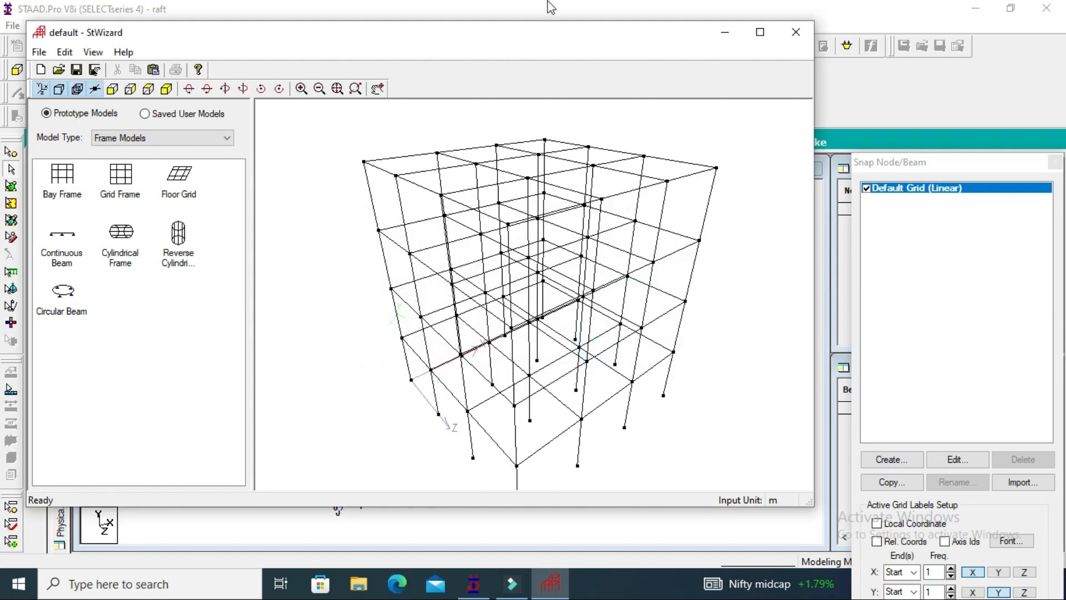
Step: Close the structure wizard and merge the bay frame prototype into the main model
click(796, 32)
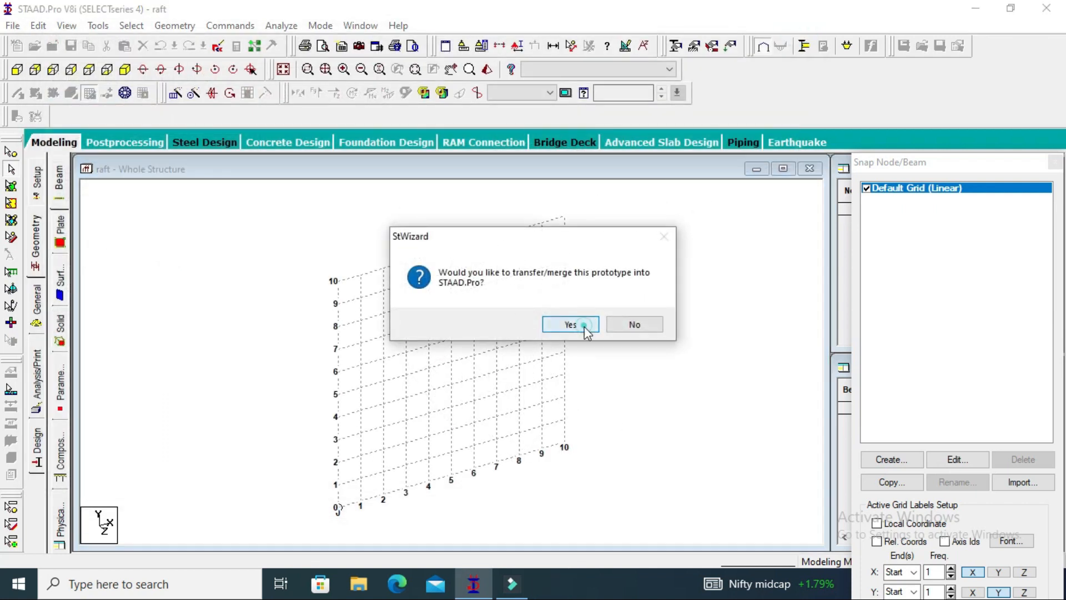
click(585, 328)
click(612, 222)
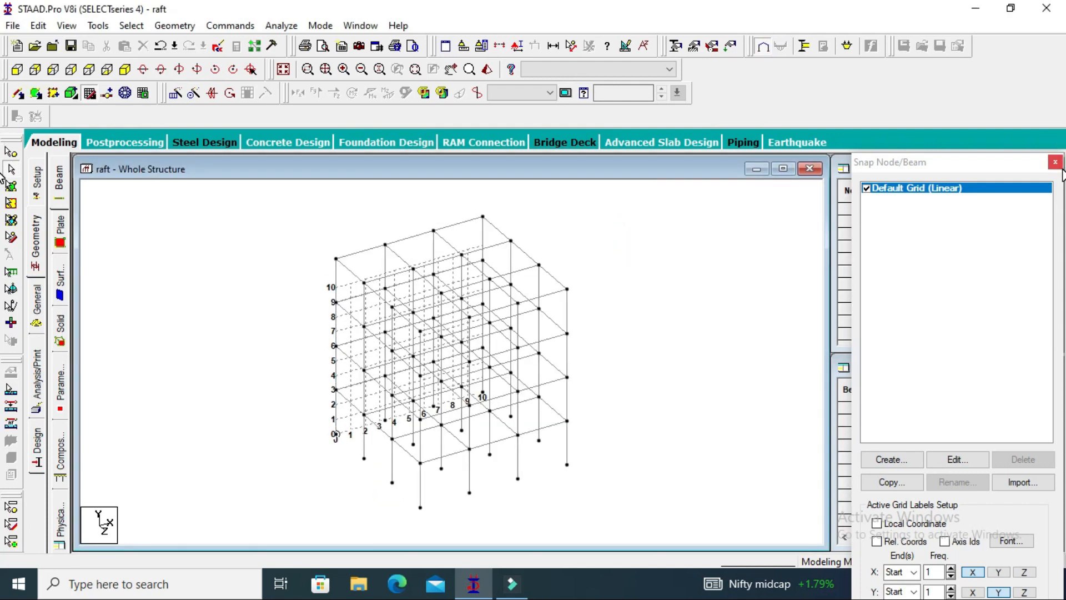
scroll(479, 351, up, 2)
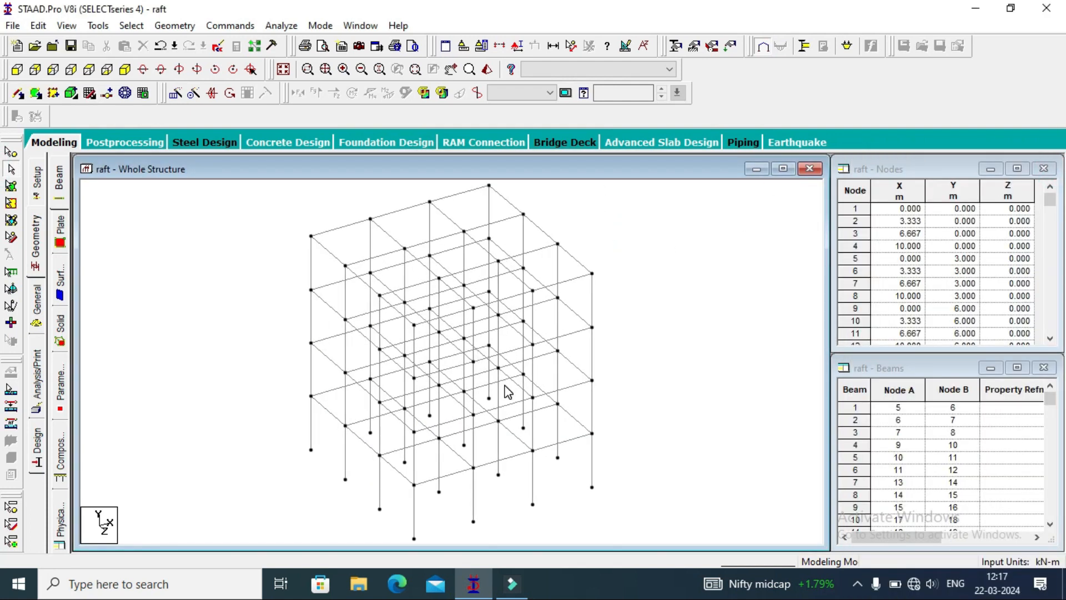
scroll(568, 427, down, 3)
middle_drag(574, 446, 602, 428)
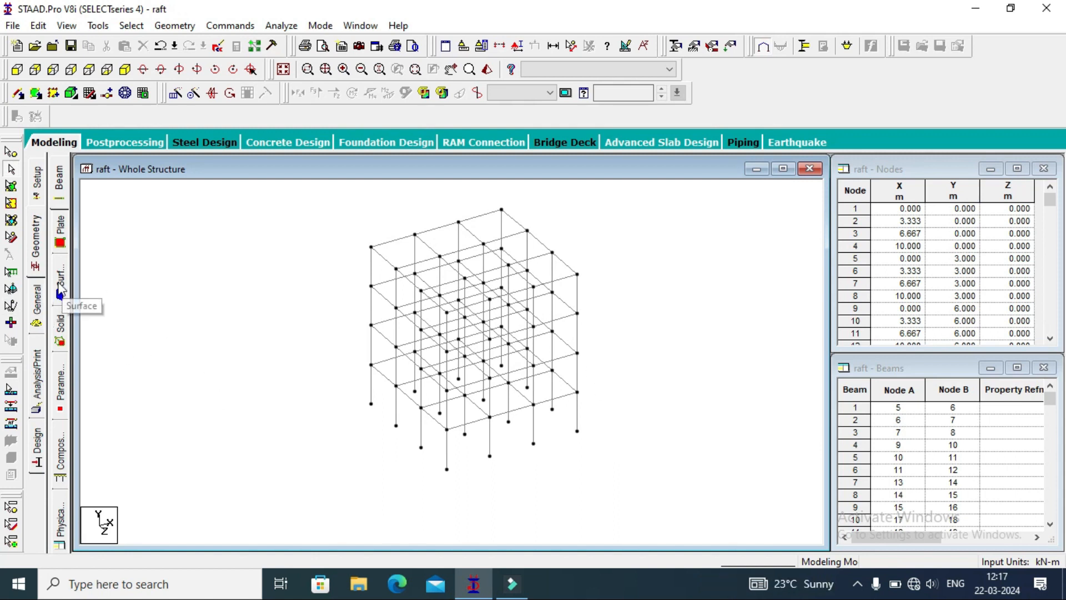
Step: Define a rectangular concrete section with YD 0.23 m and ZD 0.45 m
click(38, 306)
click(1008, 414)
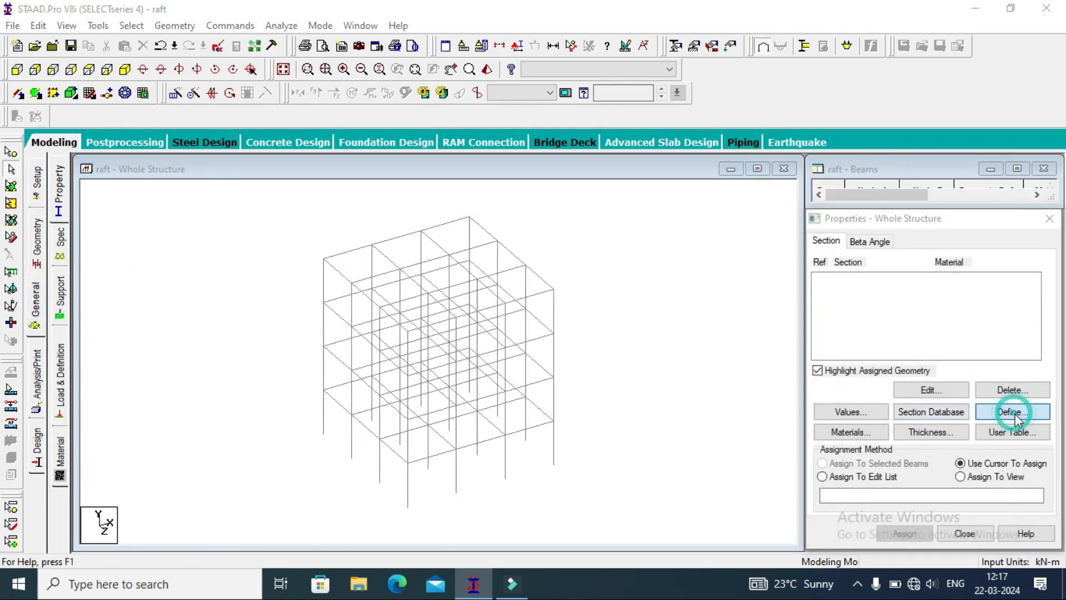
click(311, 168)
click(584, 240)
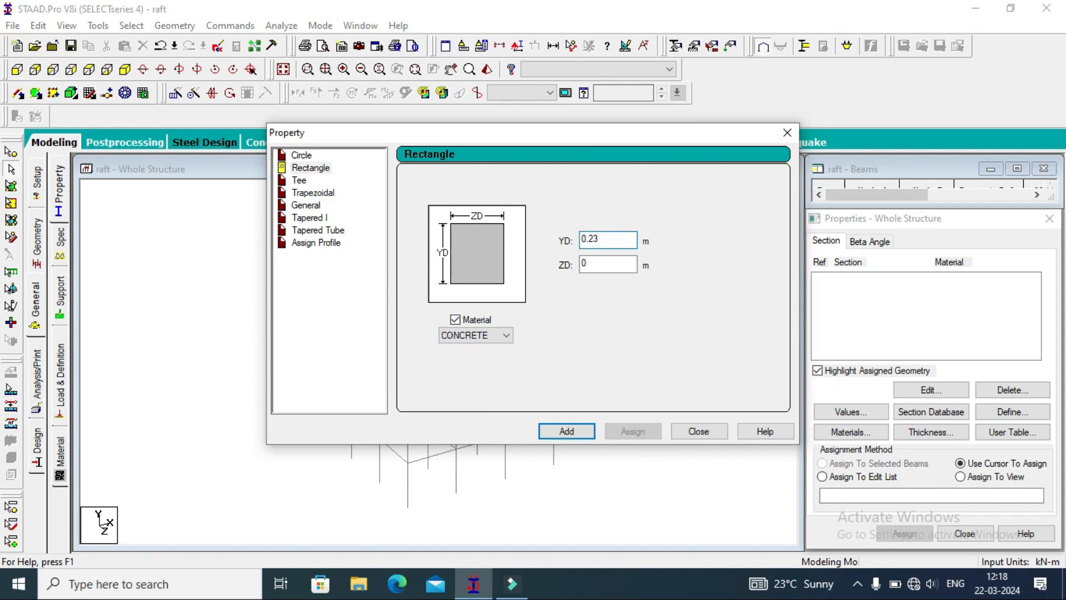
click(604, 264)
text(.4)
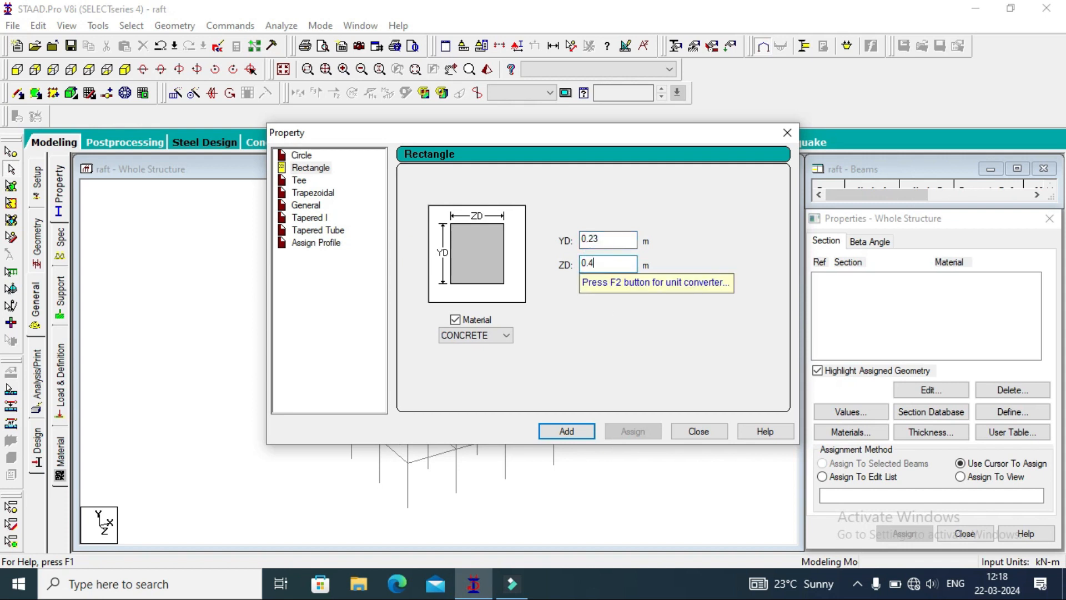
text(5)
click(567, 431)
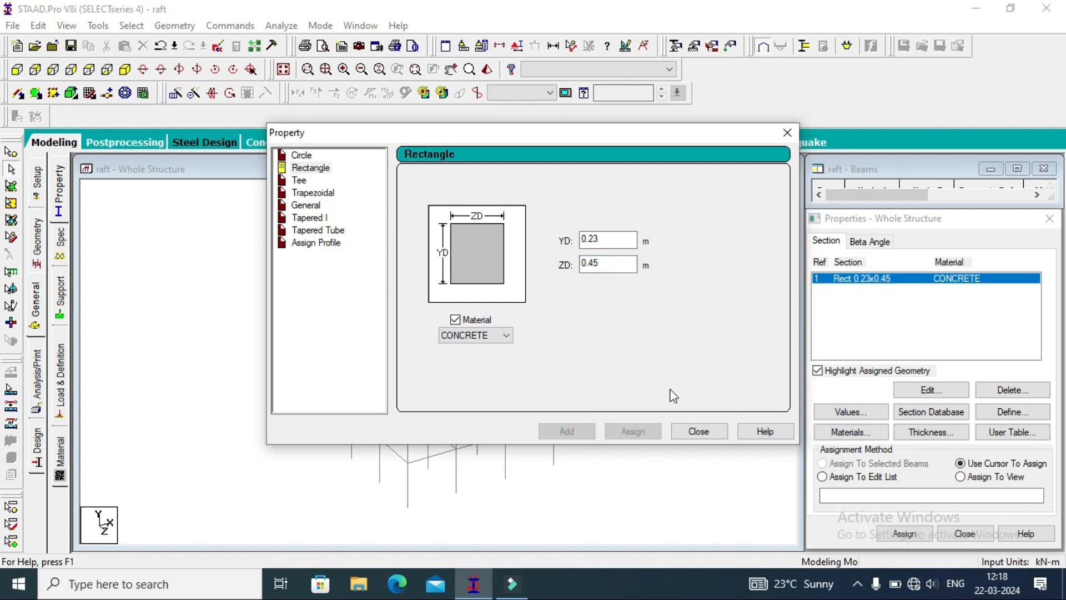
Step: Add a second rectangular concrete section with YD 0.23 m and ZD 0.375 m, and finish defining sections
double_click(608, 264)
text(0.35)
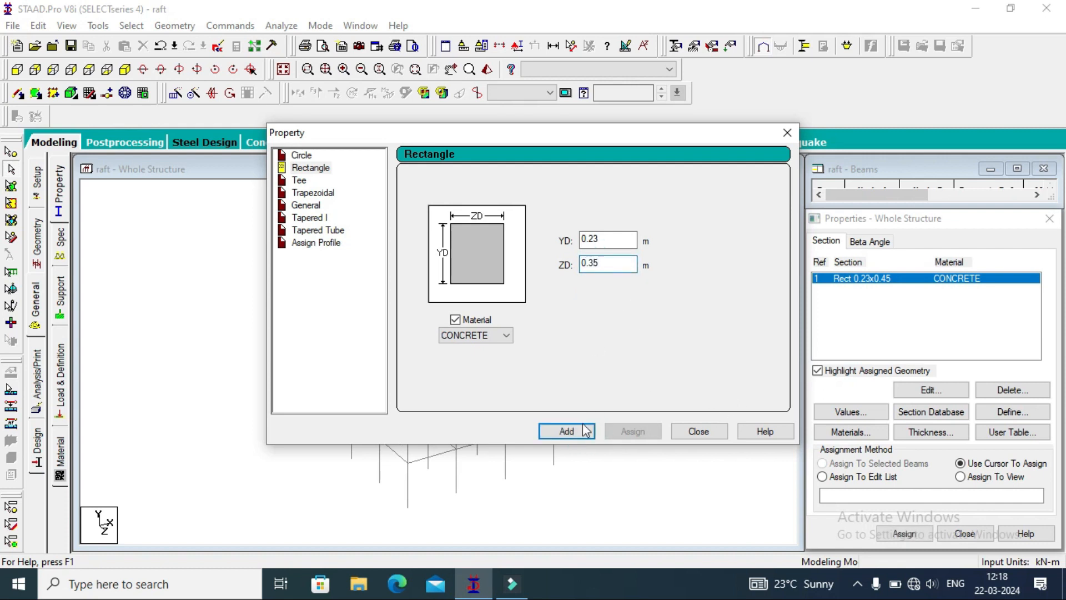
click(594, 262)
text(75)
click(567, 431)
click(697, 431)
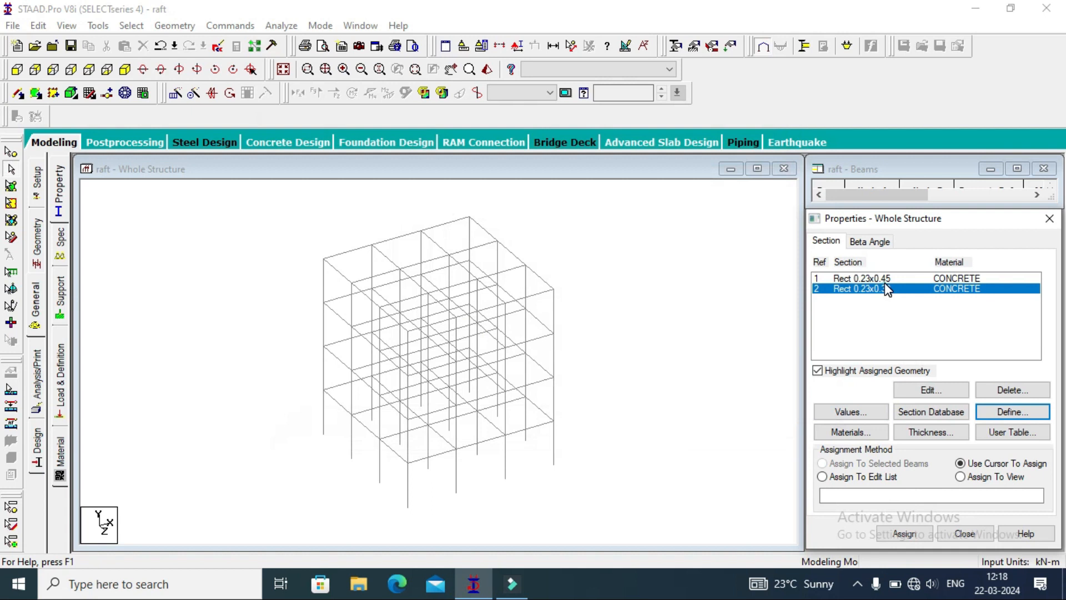
Step: Assign the Rect 0.23x0.45 section to all columns, selected as the members parallel to Y
click(885, 279)
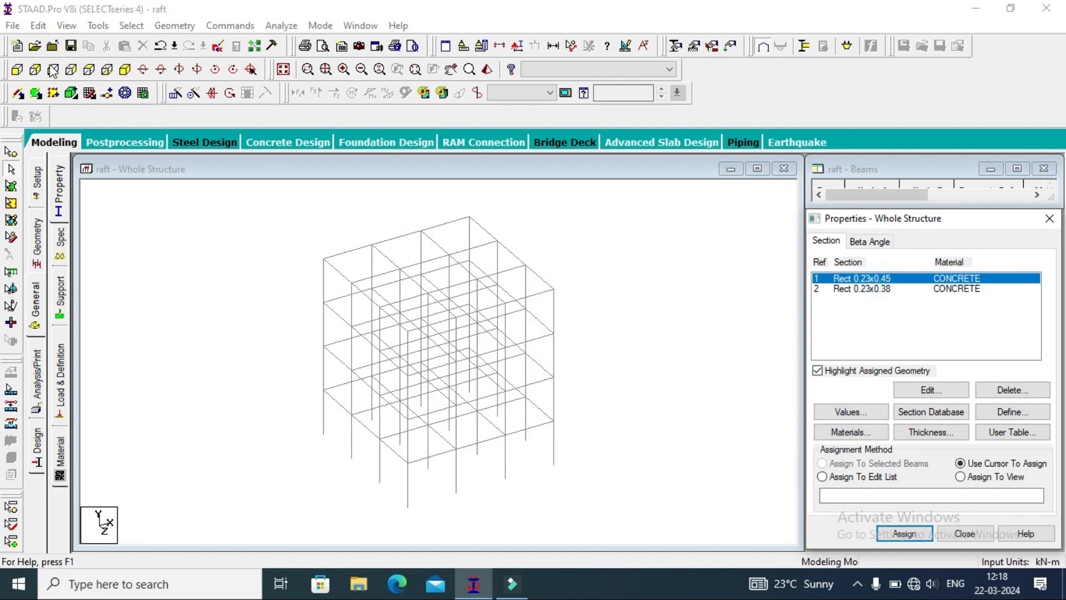
click(133, 26)
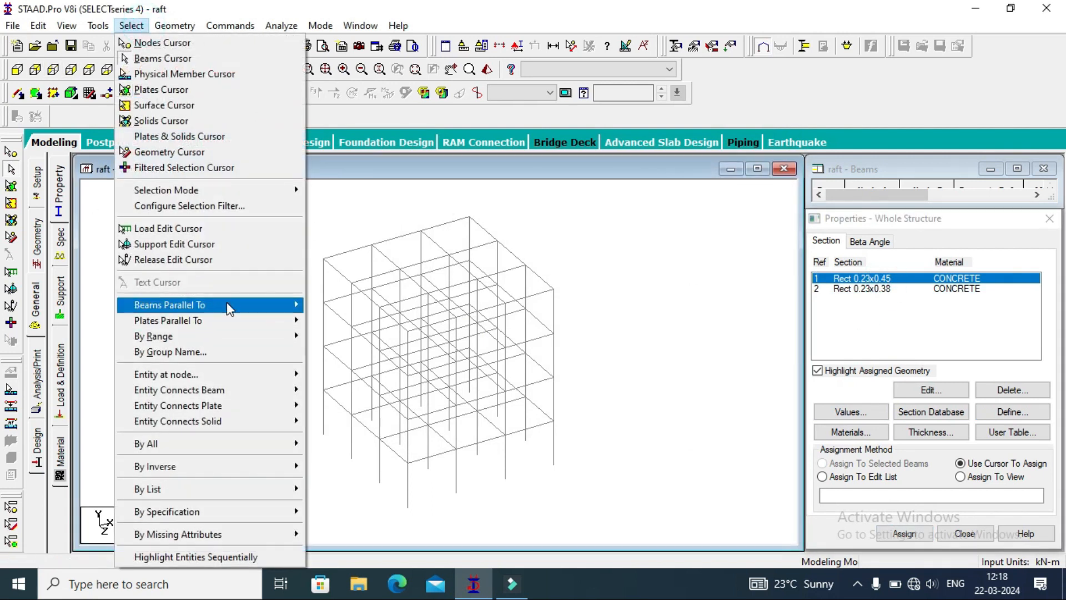
mouse_move(227, 302)
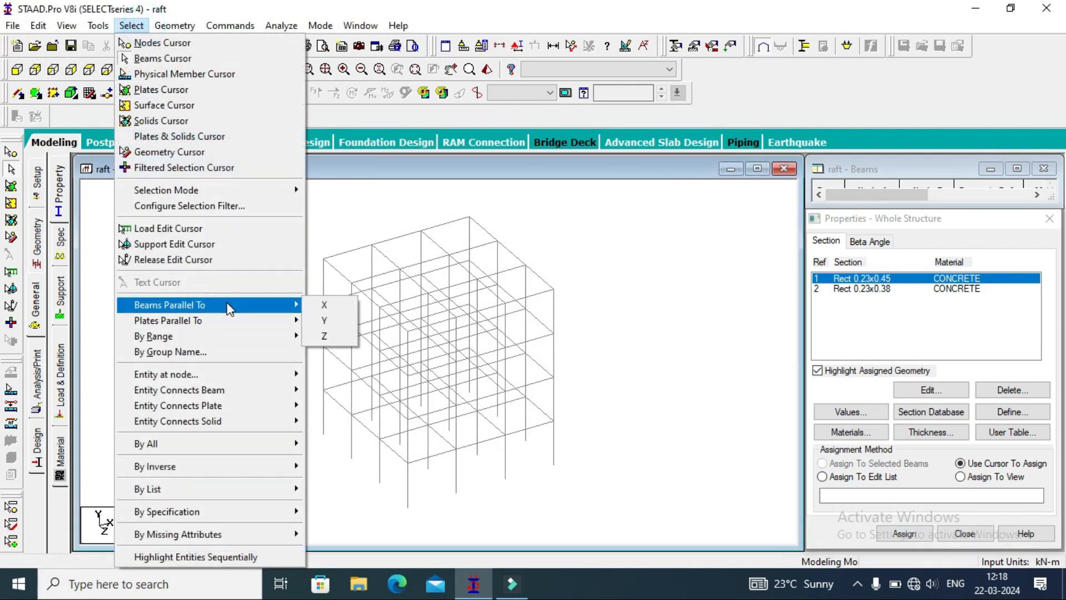
click(326, 320)
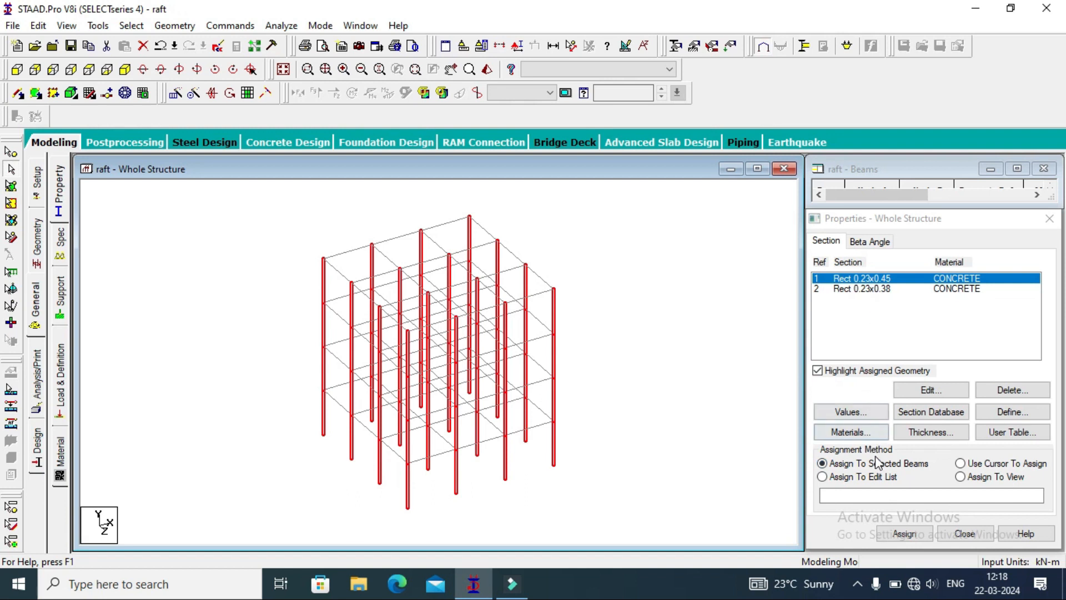
click(906, 537)
click(944, 420)
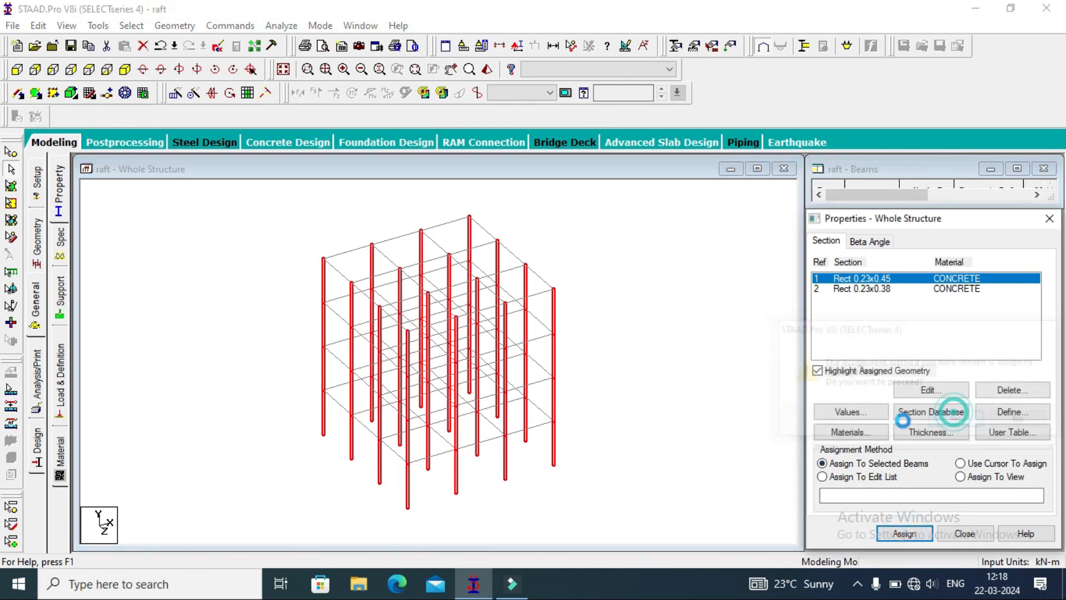
Step: Assign the Rect 0.23x0.38 section to all floor beams, selected as the members parallel to X and Z
click(845, 290)
click(177, 26)
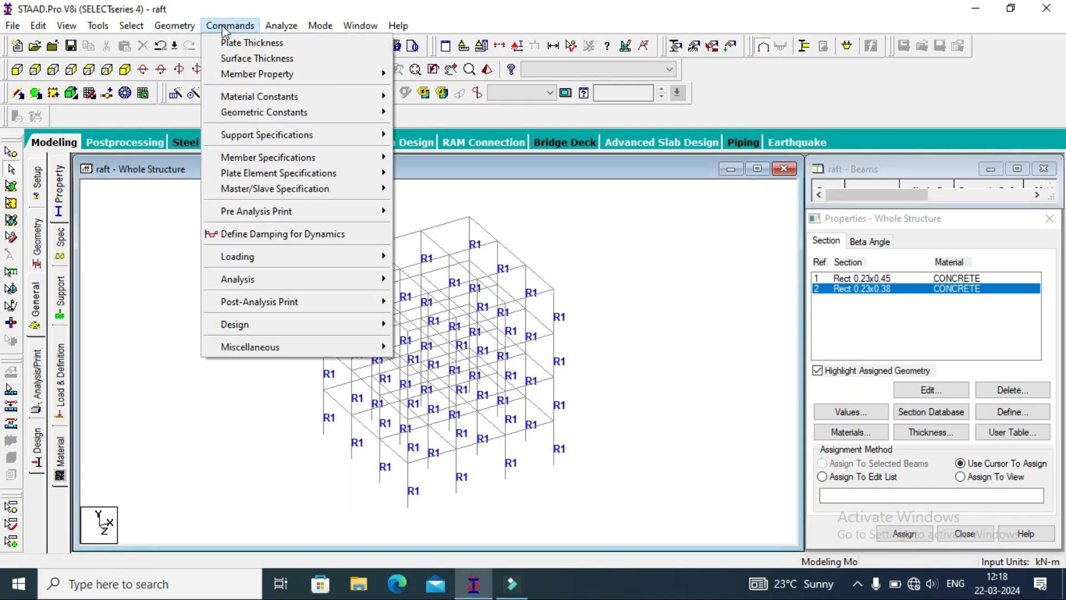
mouse_move(131, 25)
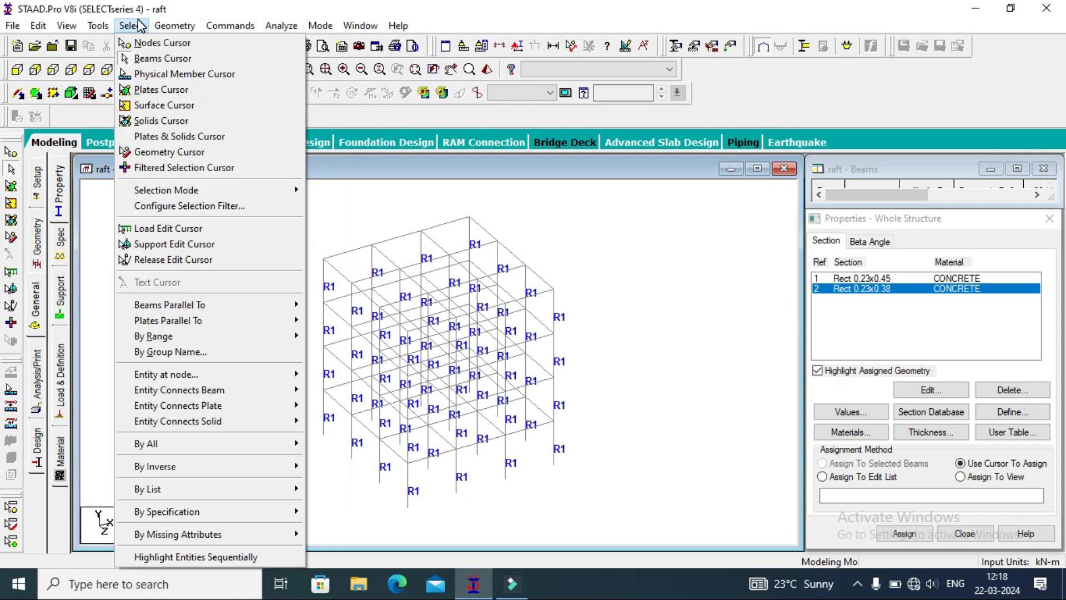
mouse_move(210, 305)
click(320, 306)
click(131, 26)
mouse_move(201, 304)
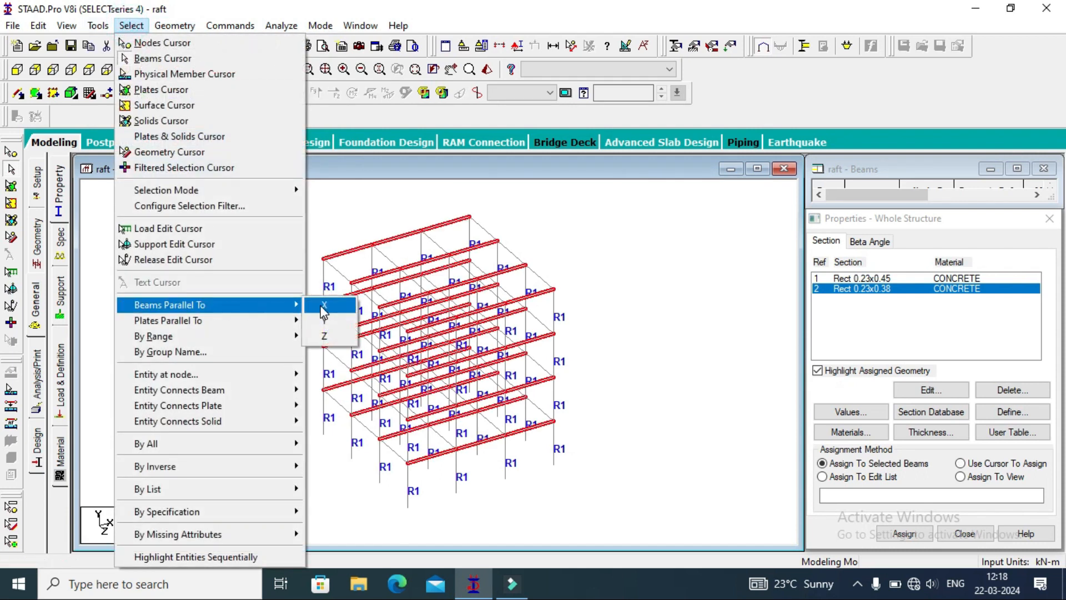
click(320, 337)
click(905, 534)
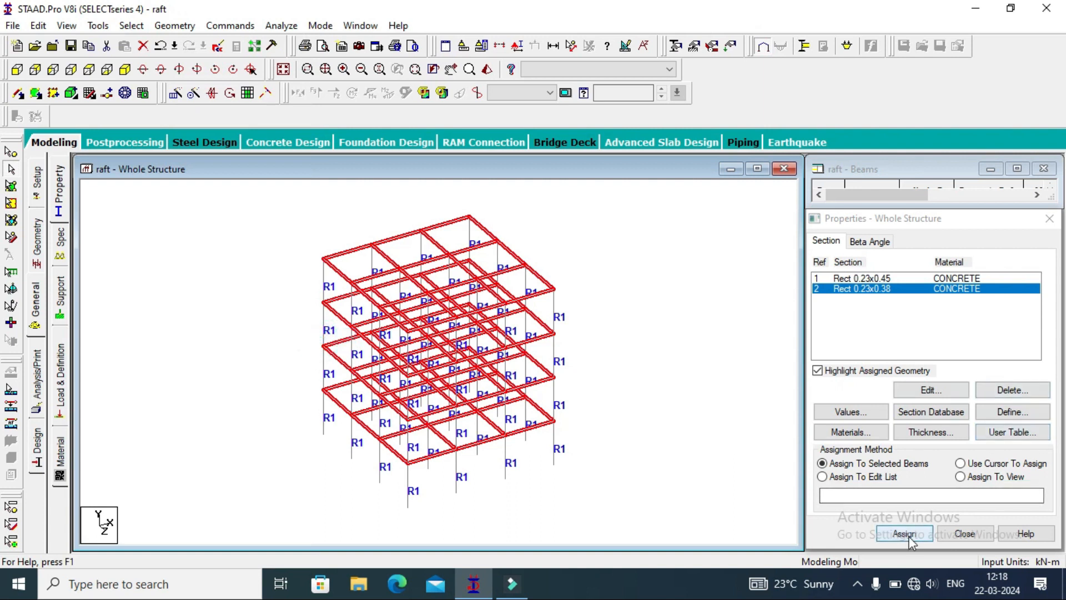
click(947, 420)
click(699, 411)
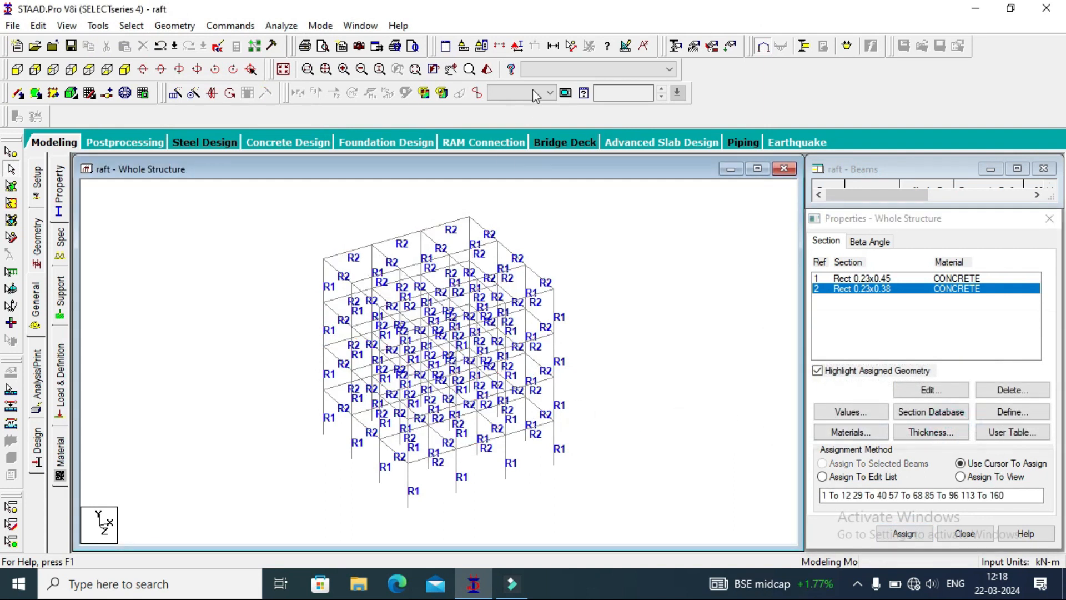
Step: View the whole frame as a 3D rendered model to check the assigned sections
click(487, 68)
drag(730, 244, 307, 248)
click(665, 326)
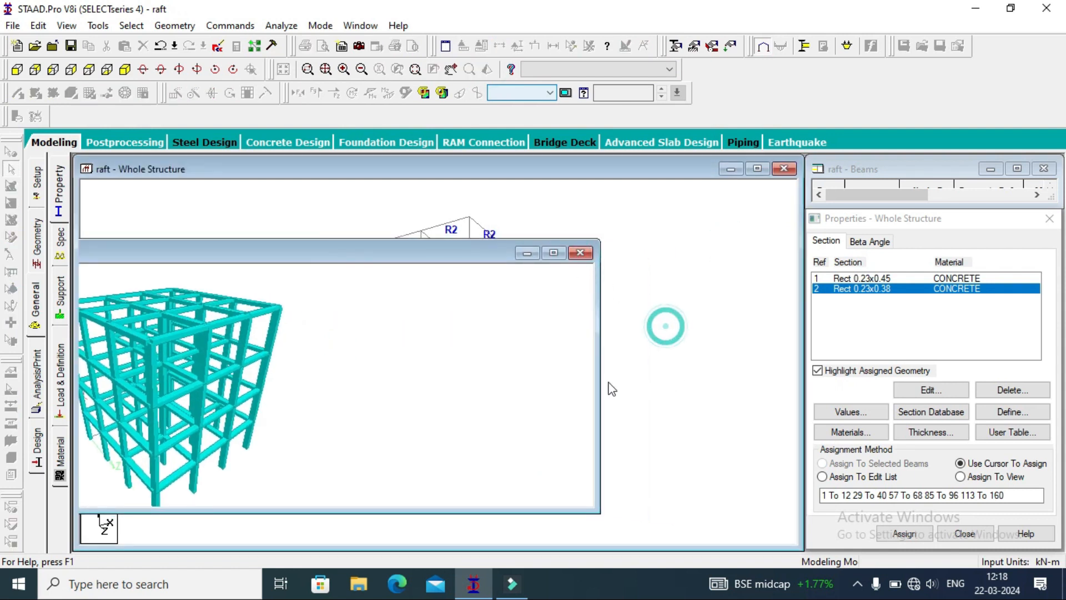
Step: Create a fixed support type for the structure
click(59, 300)
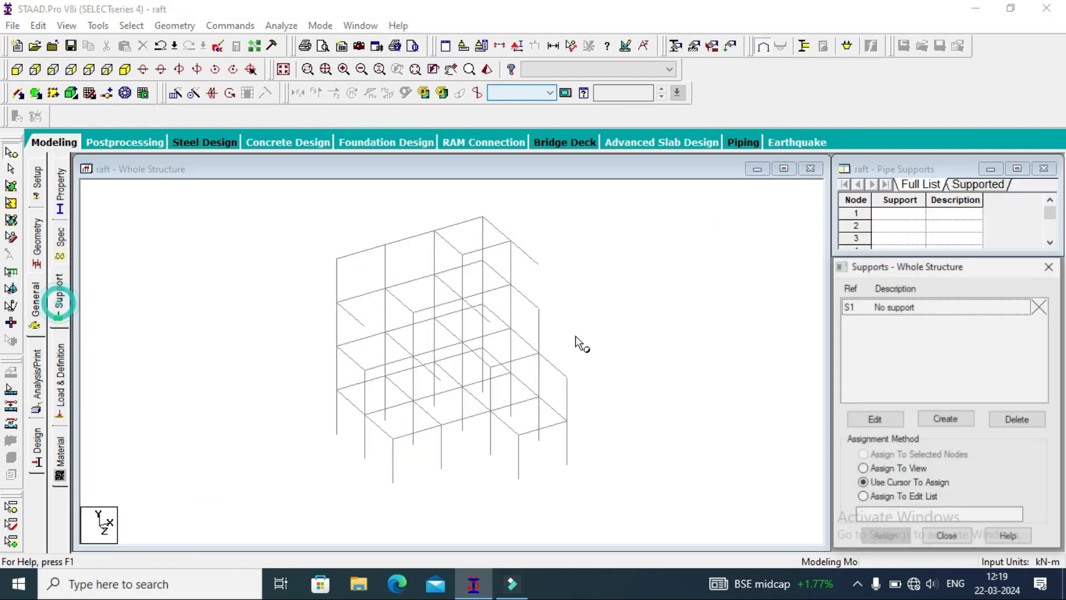
click(944, 418)
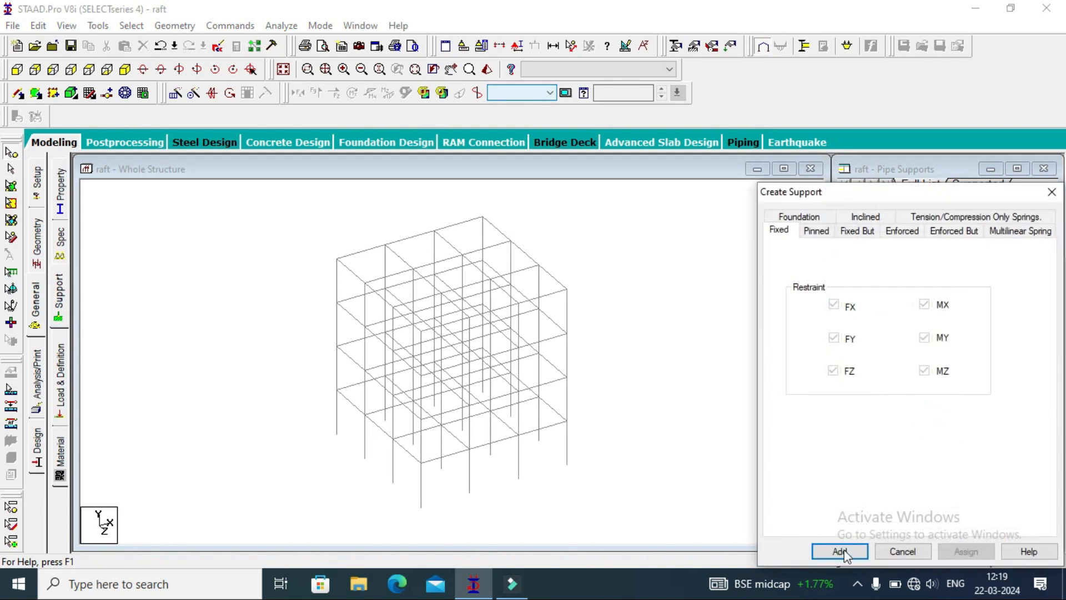
click(840, 552)
Step: Assign the fixed support to all base nodes, selected in the front view, and return to the isometric view
click(899, 325)
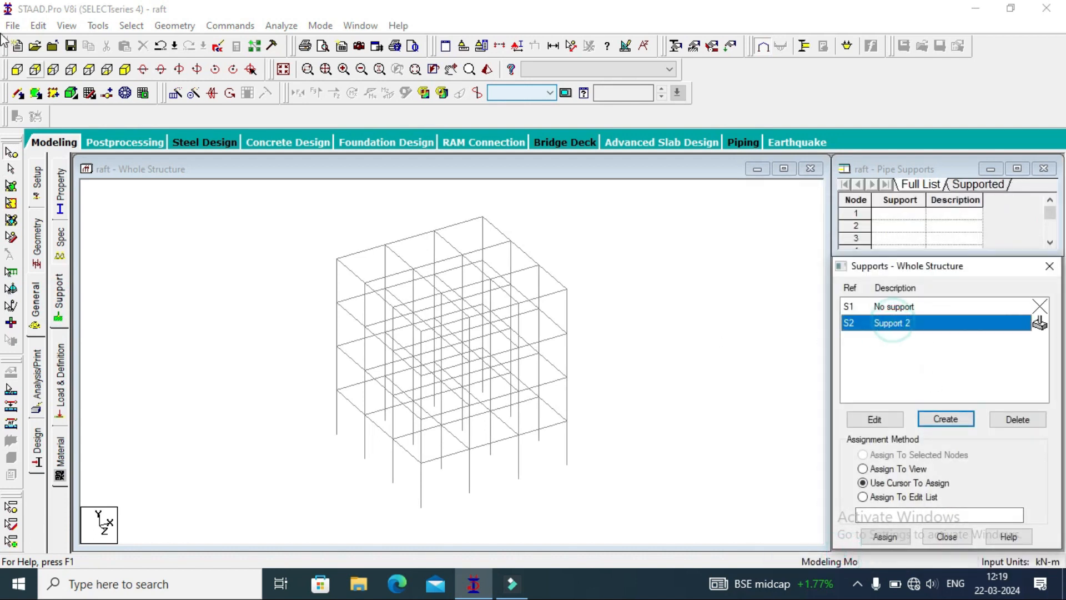
click(18, 68)
drag(646, 527, 189, 477)
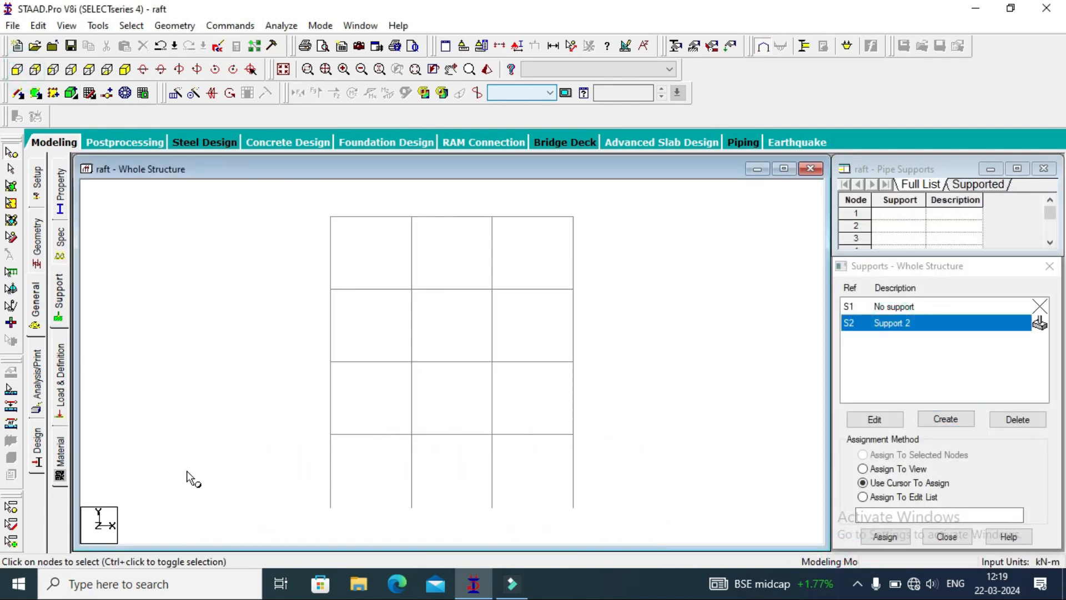
click(886, 536)
click(953, 446)
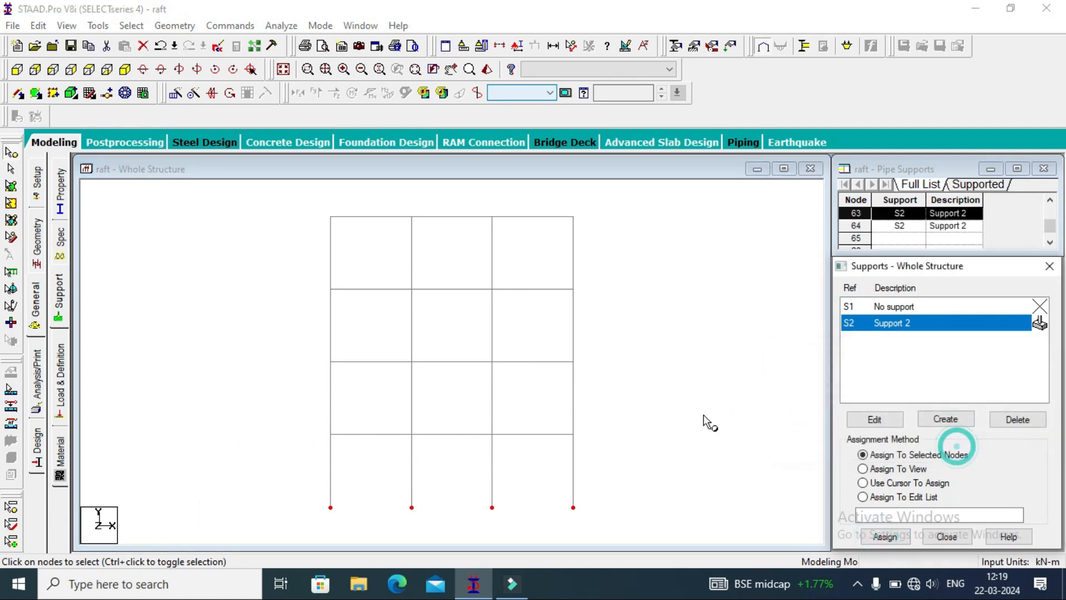
click(125, 69)
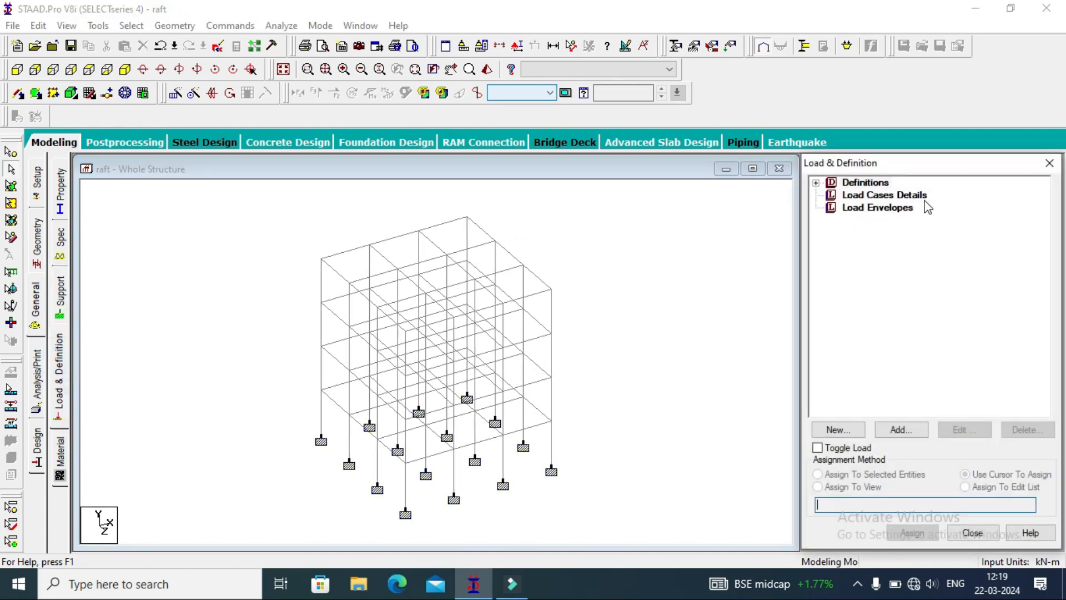
Step: Add primary load case 1 with loading type Dead and the title "dead"
click(924, 196)
click(898, 428)
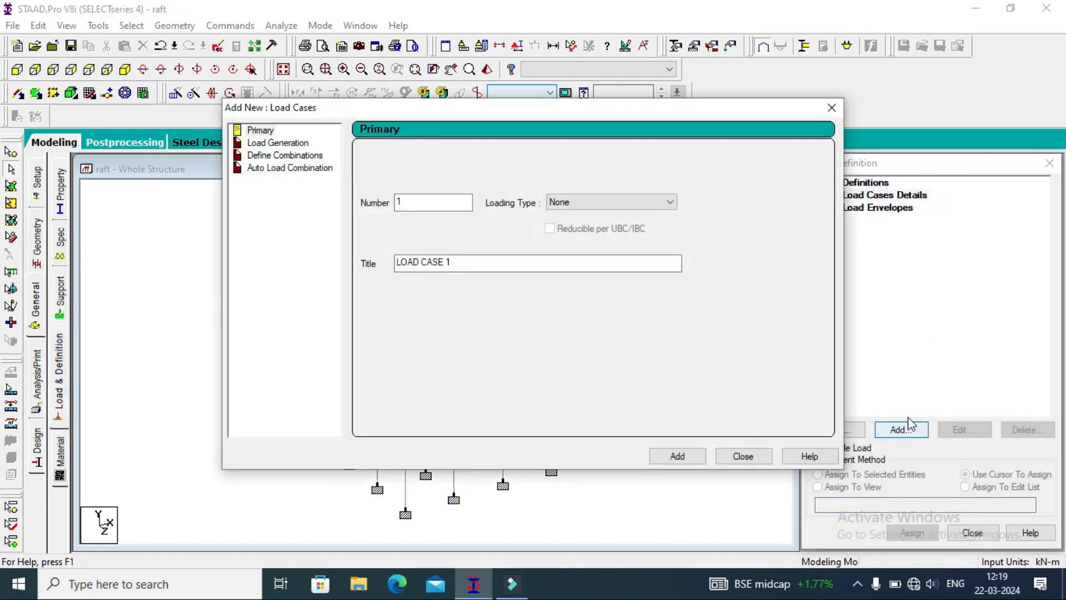
click(625, 203)
click(572, 211)
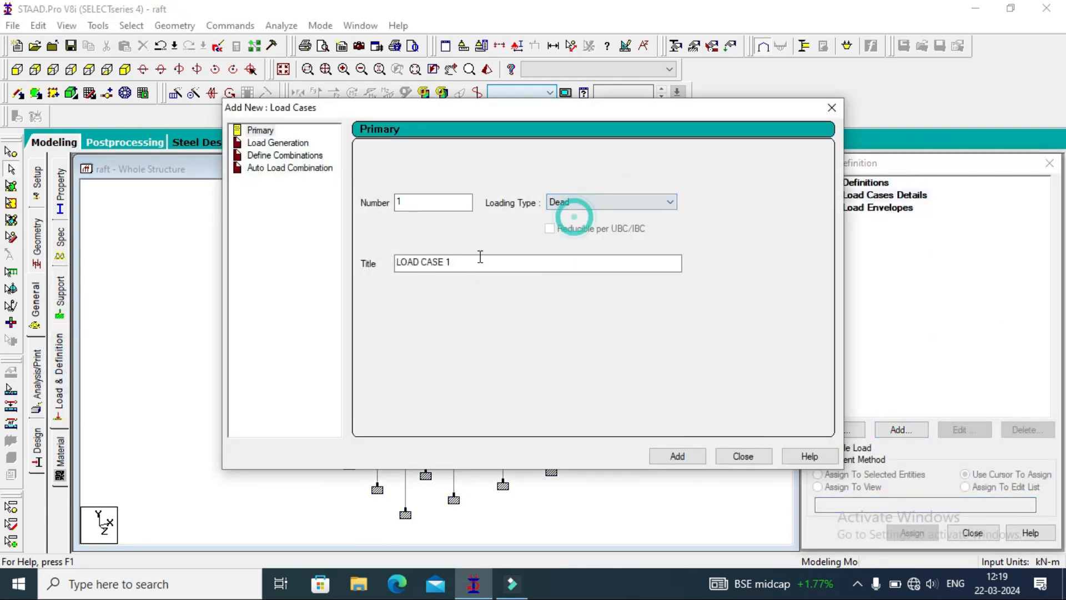
drag(451, 261, 234, 261)
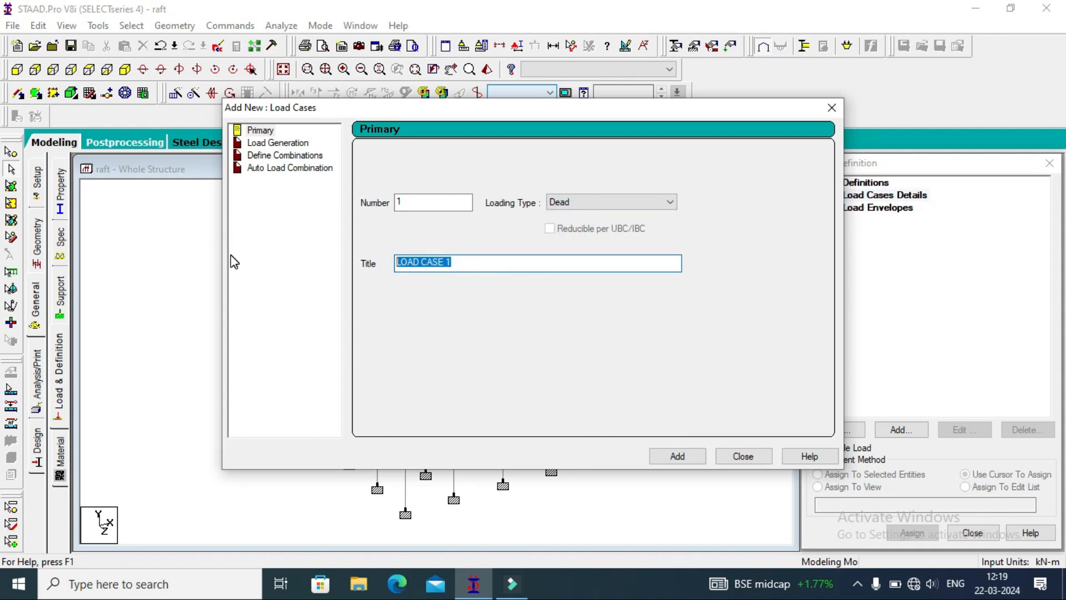
text(dead)
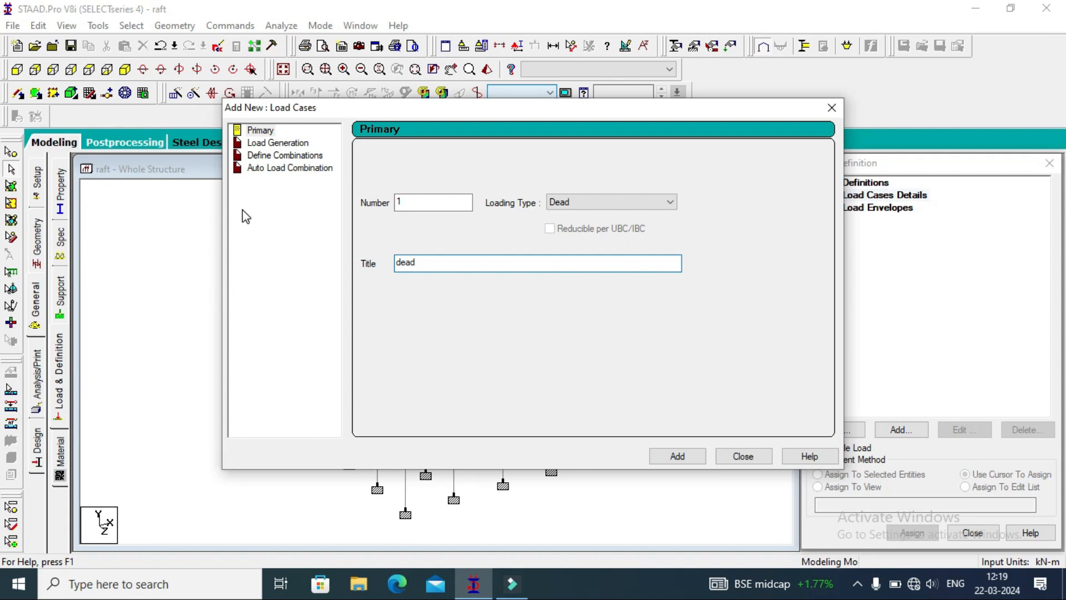
click(688, 455)
Step: Add primary load case 2 with loading type Live and the title "live", and finish adding load cases
click(588, 202)
click(575, 225)
triple_click(483, 262)
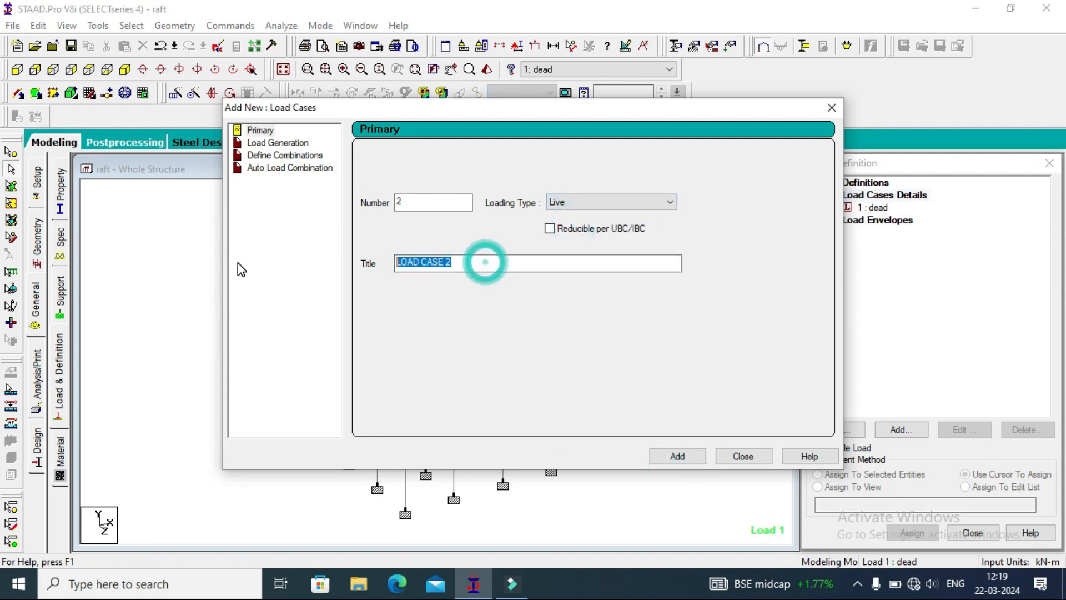
text(li)
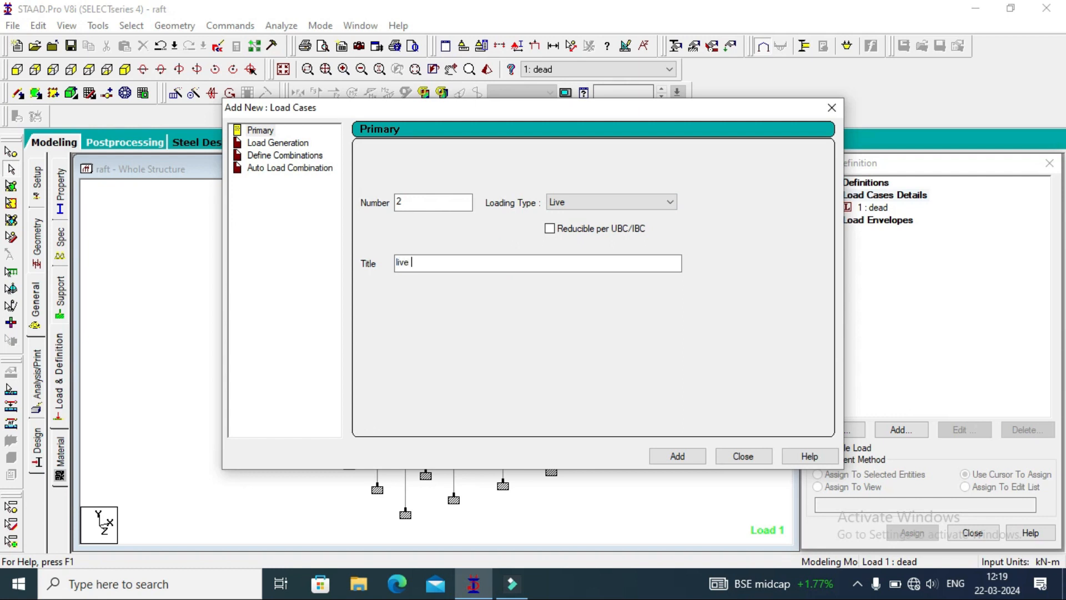
text(ve)
click(687, 454)
click(742, 456)
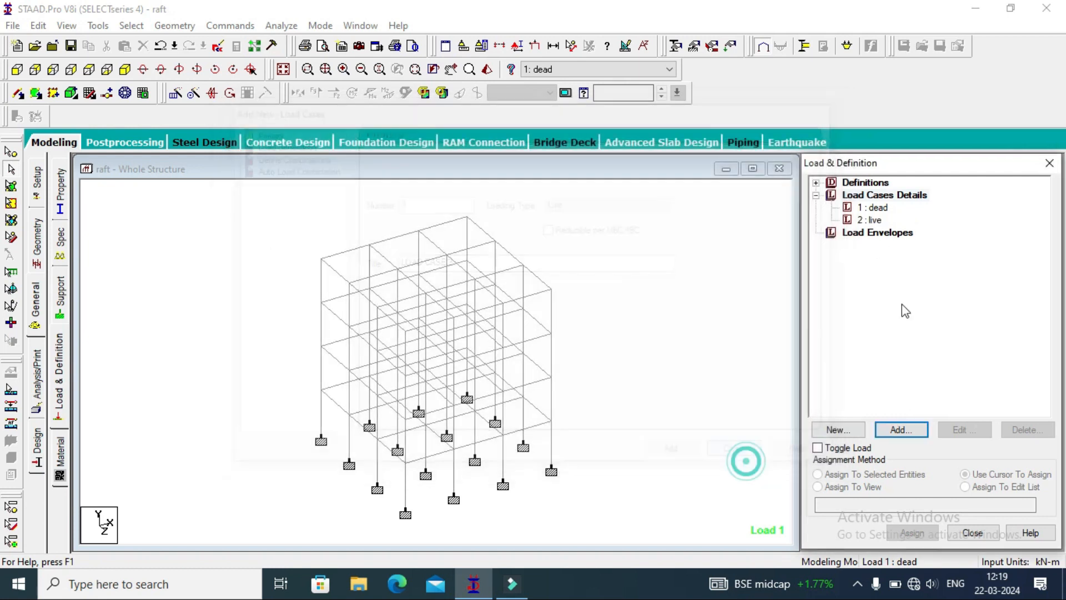
Step: Add a selfweight load in the Y direction with factor -1 to the dead load case
click(883, 207)
click(899, 429)
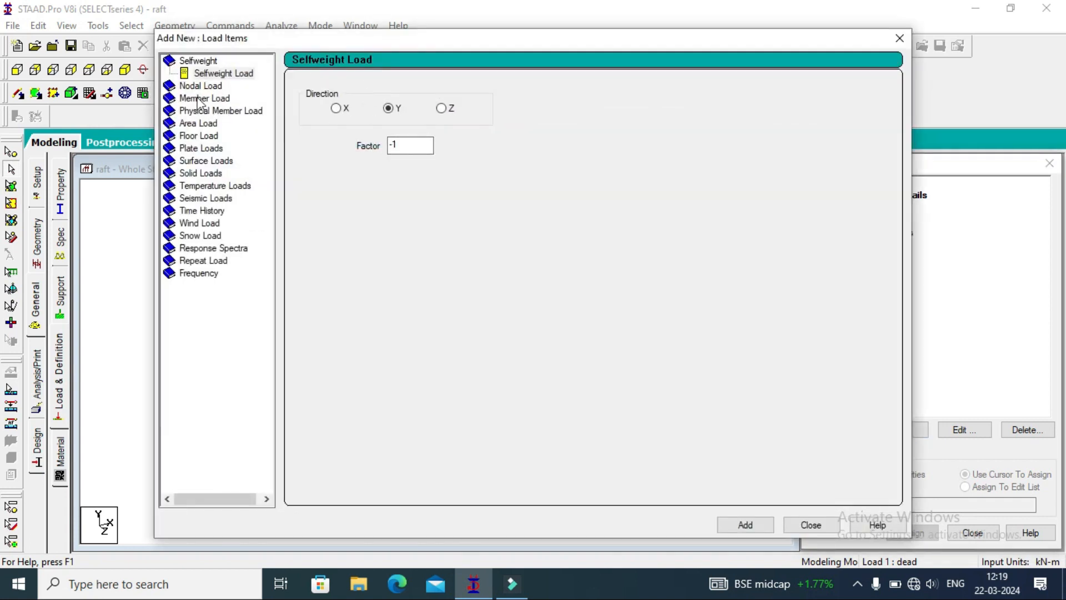
click(747, 523)
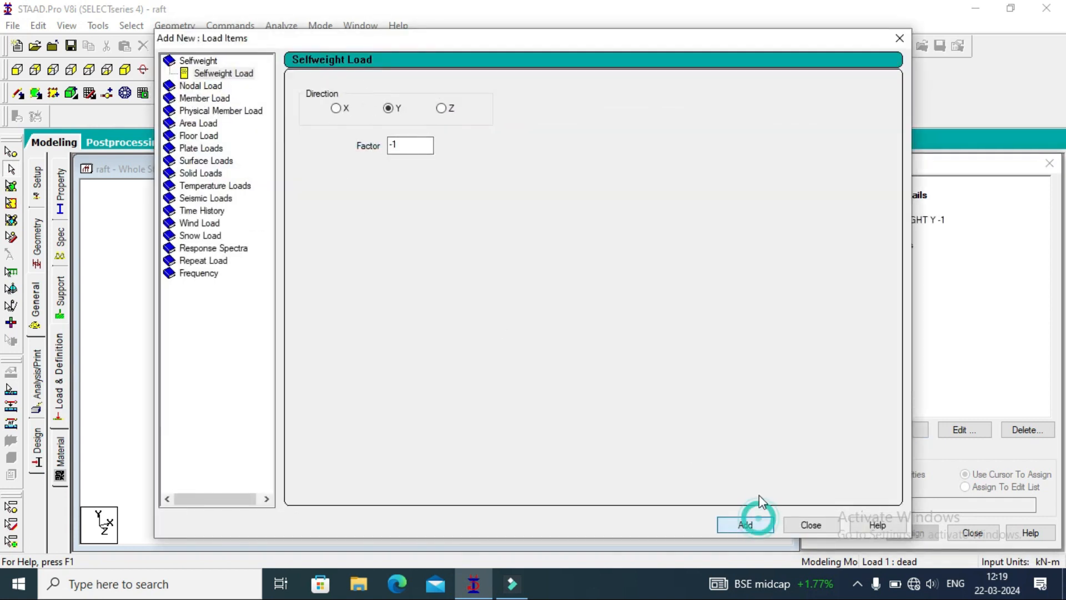
Step: Add a floor load of -6 kN/m2 in Global Y over the Y range 0 to 12 m to the dead load case
click(198, 137)
double_click(355, 160)
key(BackSpace)
text(-6)
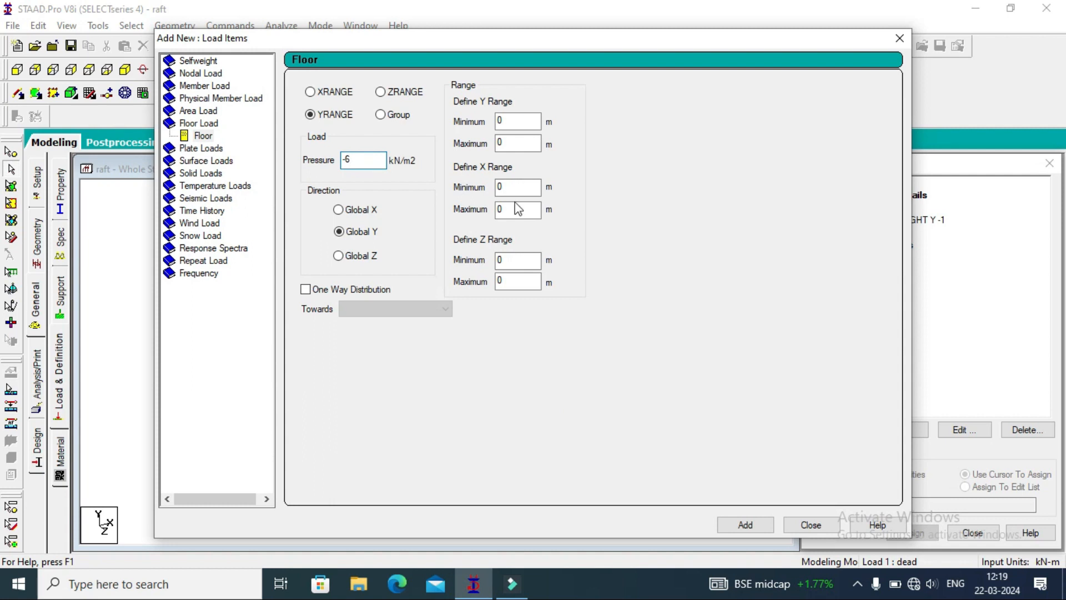
double_click(514, 143)
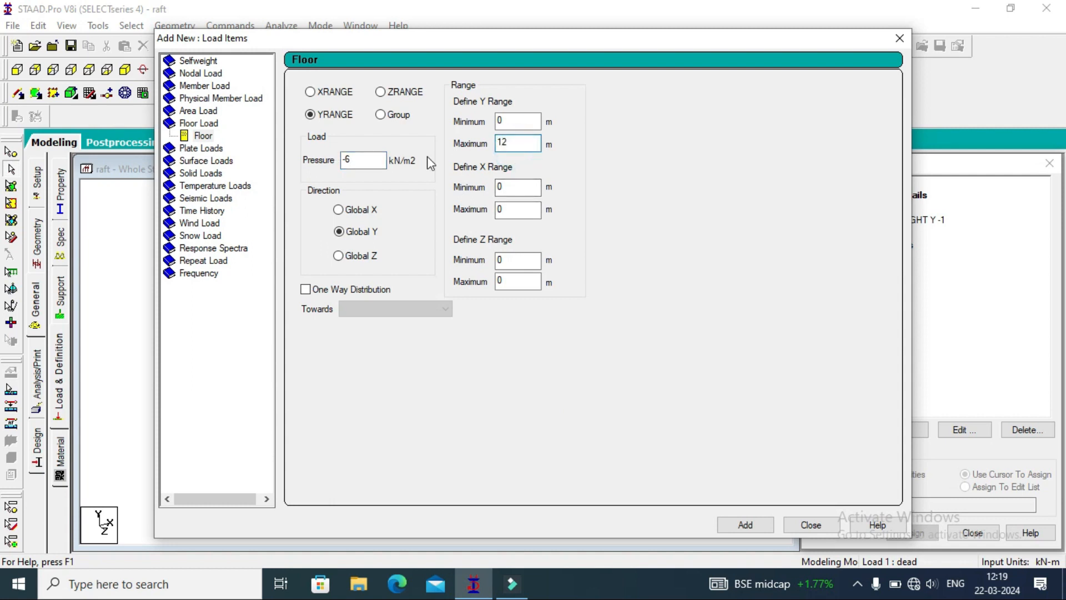
click(735, 523)
click(811, 525)
Step: Add a floor load of -3 kN/m2 in Global Y over the Y range 0 to 12 m to the live load case
click(874, 245)
click(901, 430)
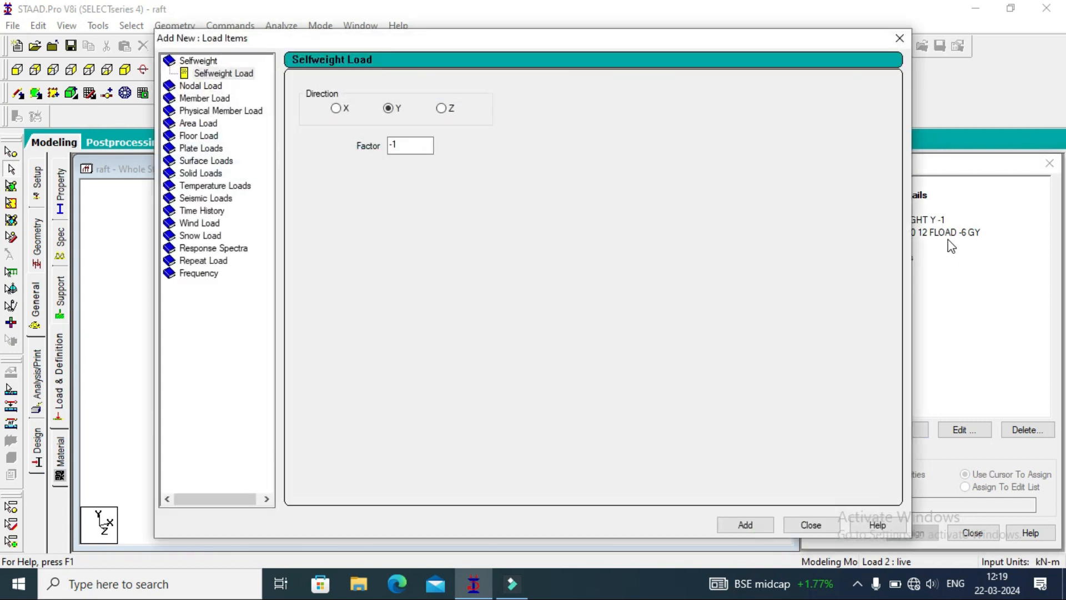
click(197, 139)
double_click(369, 160)
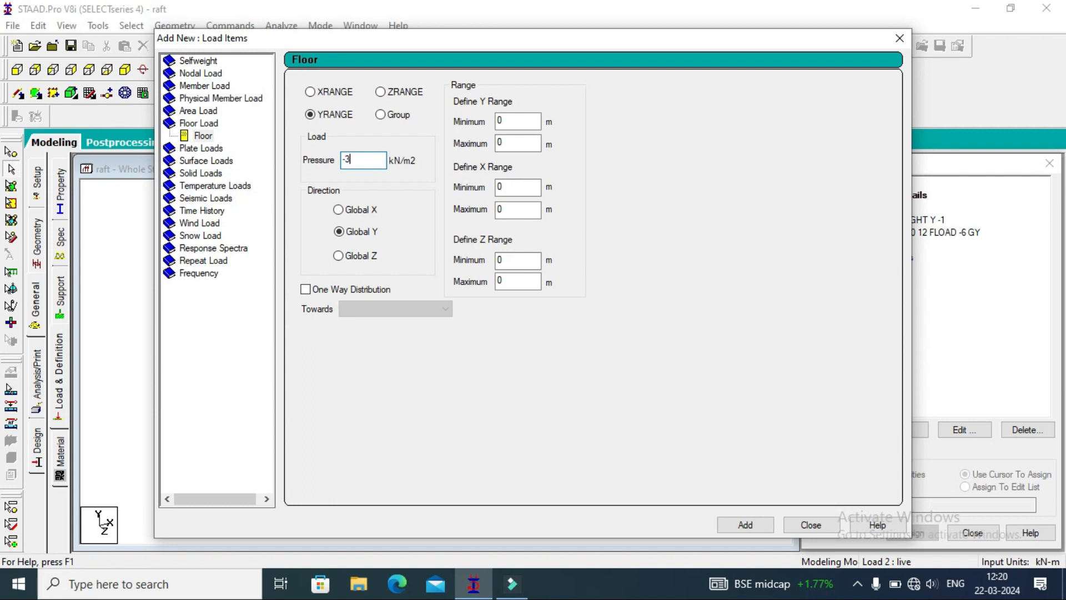
double_click(525, 144)
text(12)
click(738, 524)
click(811, 525)
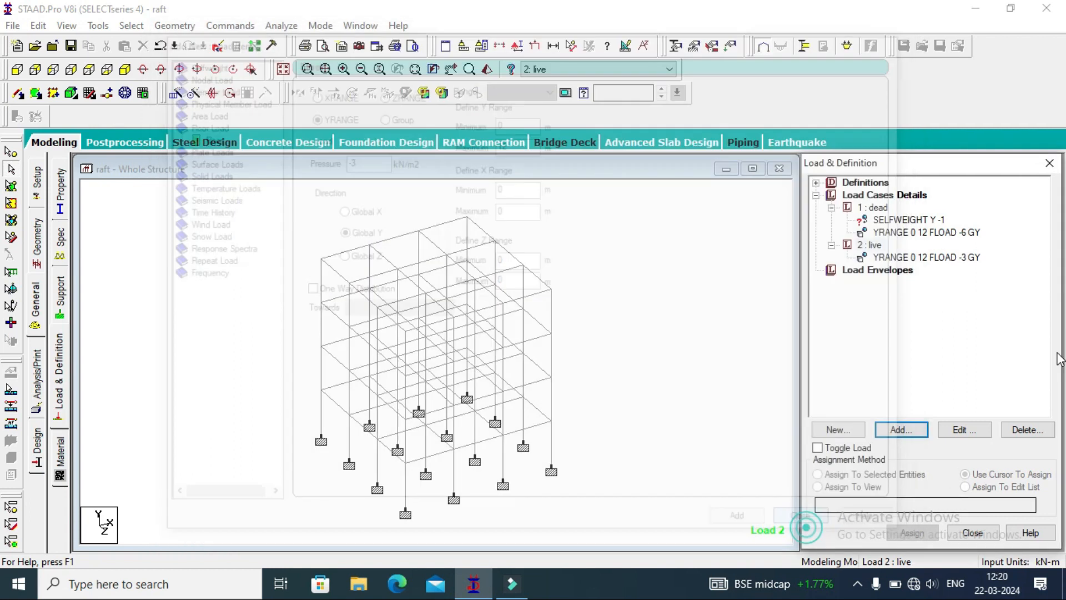
Step: Assign the selfweight load to every member in the view
click(910, 219)
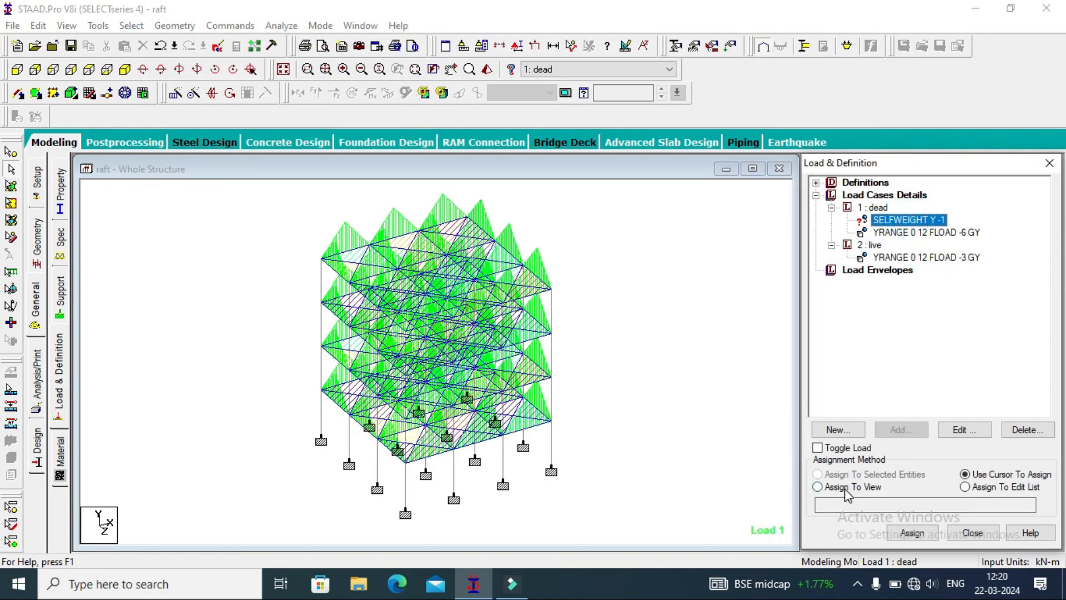
click(847, 487)
click(913, 533)
click(947, 391)
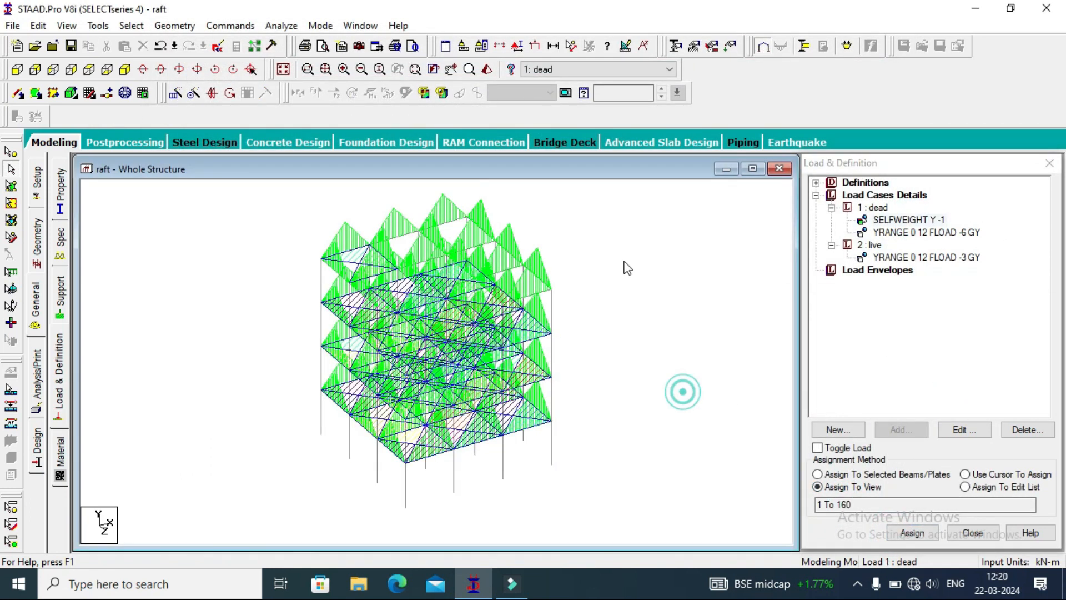
Step: Define normal load combination 3 from the dead and live cases, each with a factor of 1.5
click(889, 196)
click(906, 434)
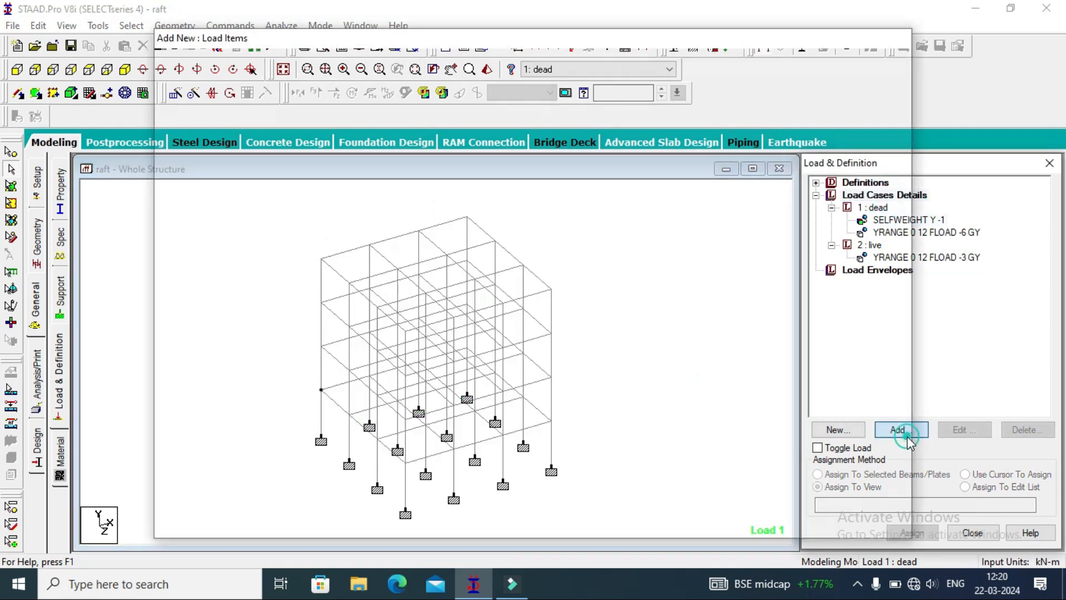
click(271, 156)
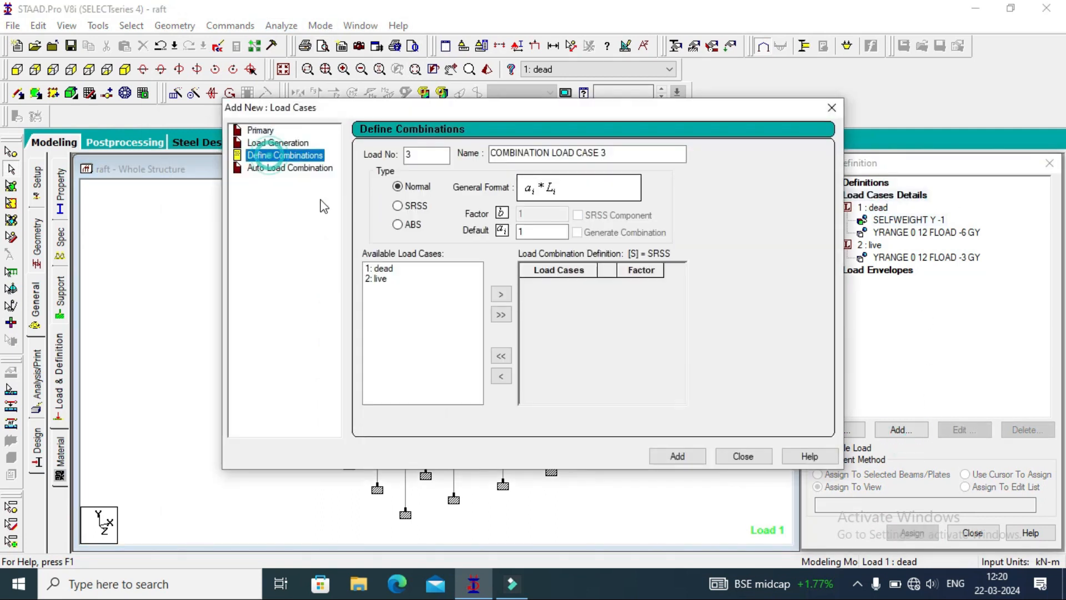
click(542, 231)
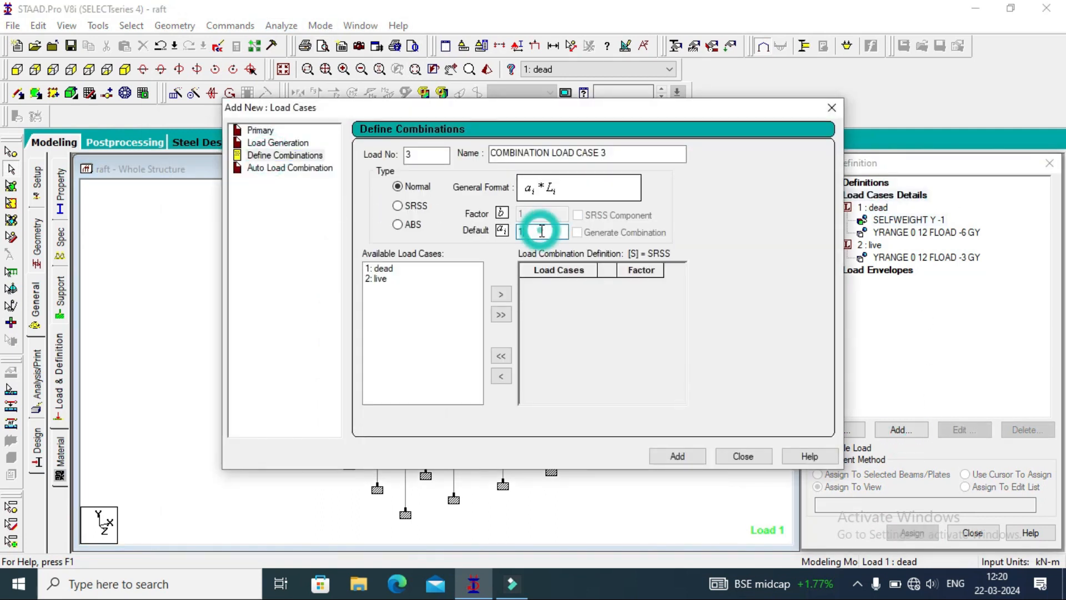
click(501, 315)
click(677, 456)
click(735, 456)
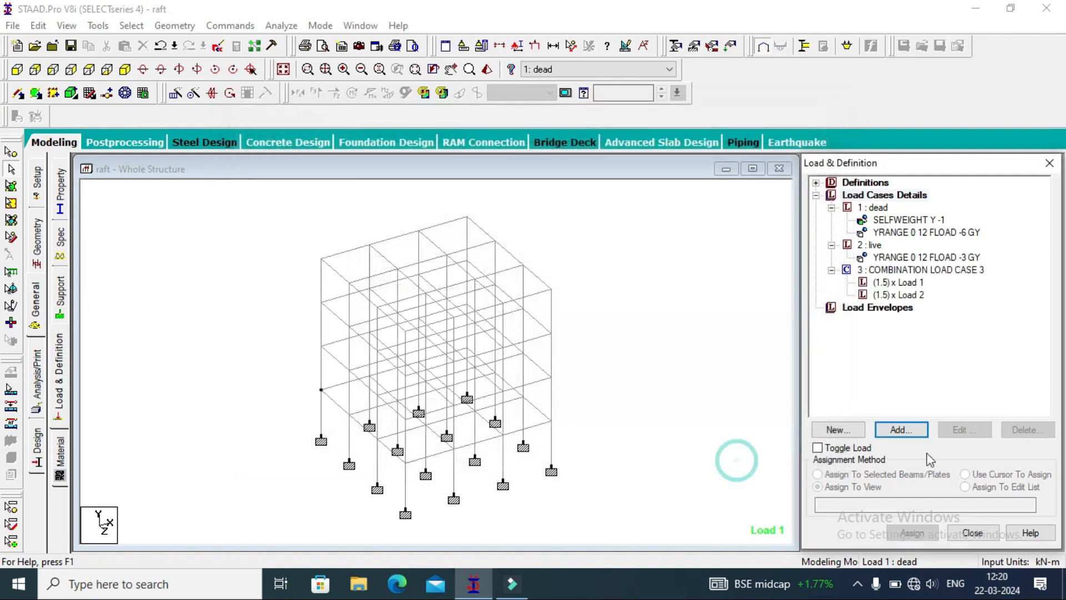
Step: Add a Perform Analysis command with the No Print option
click(722, 380)
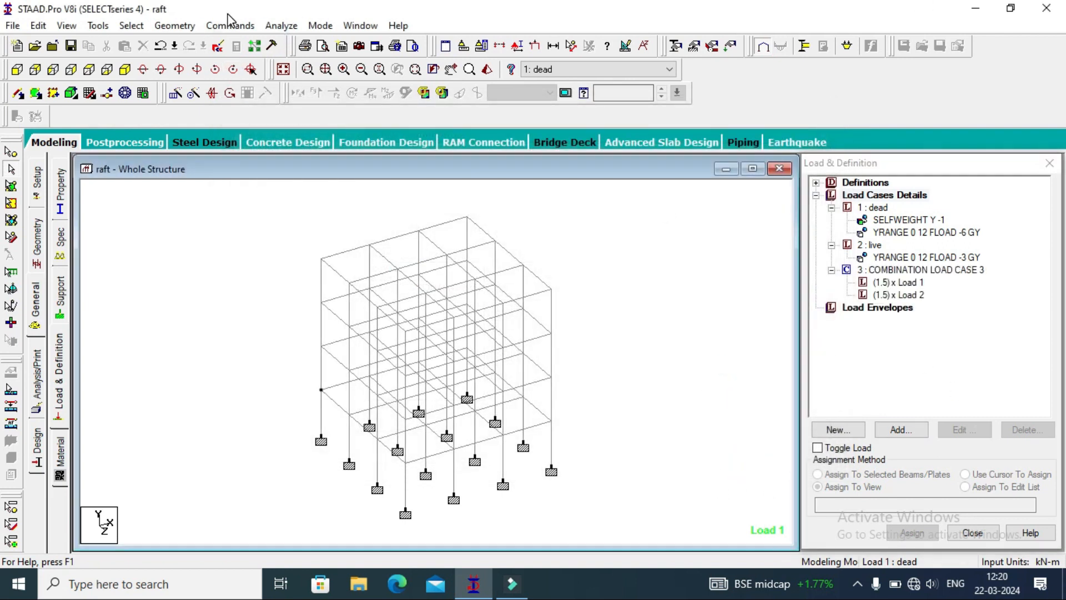
click(246, 26)
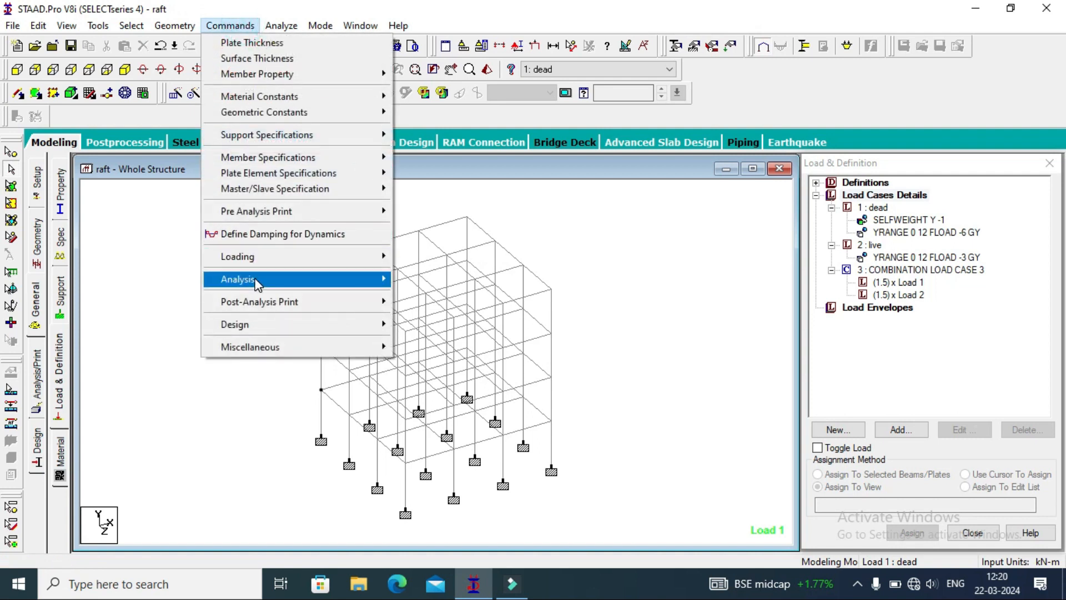
mouse_move(258, 284)
click(428, 280)
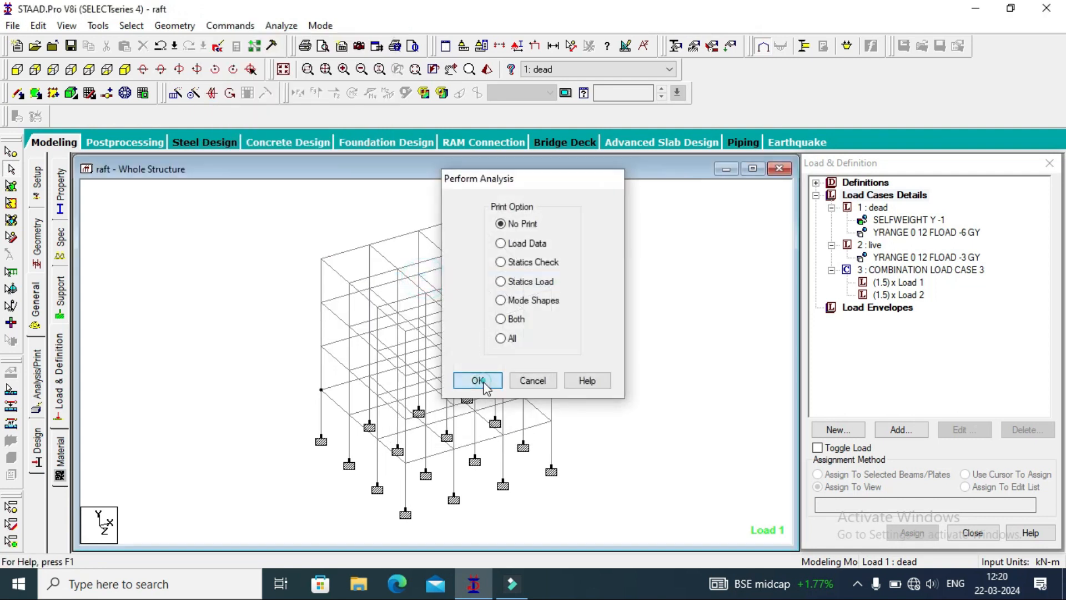
click(479, 381)
Step: Run the structural analysis and close its report, staying in modeling mode
click(284, 26)
click(295, 48)
click(420, 307)
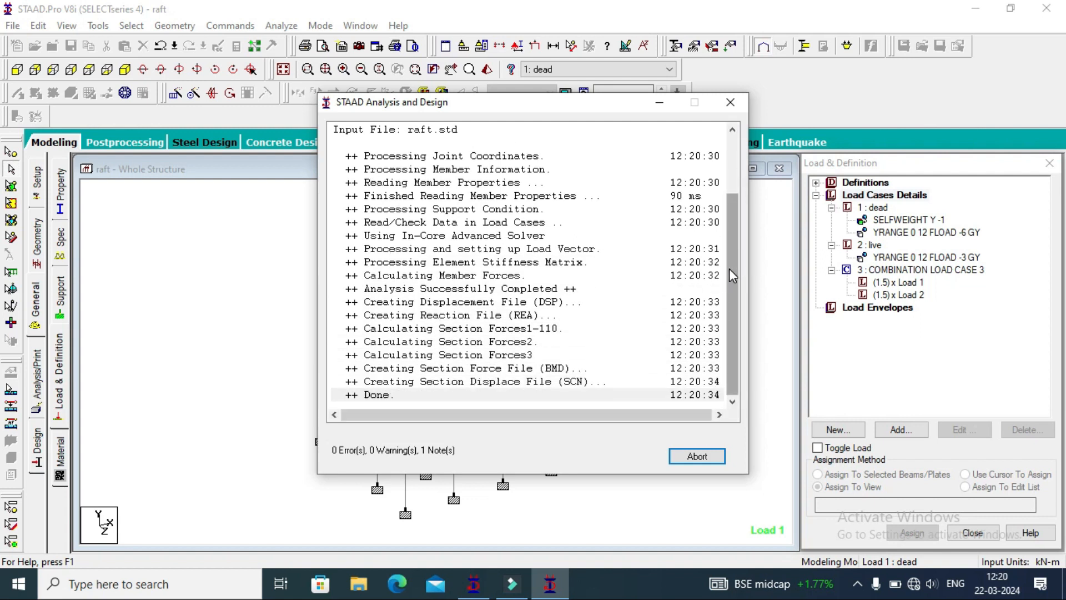
click(708, 455)
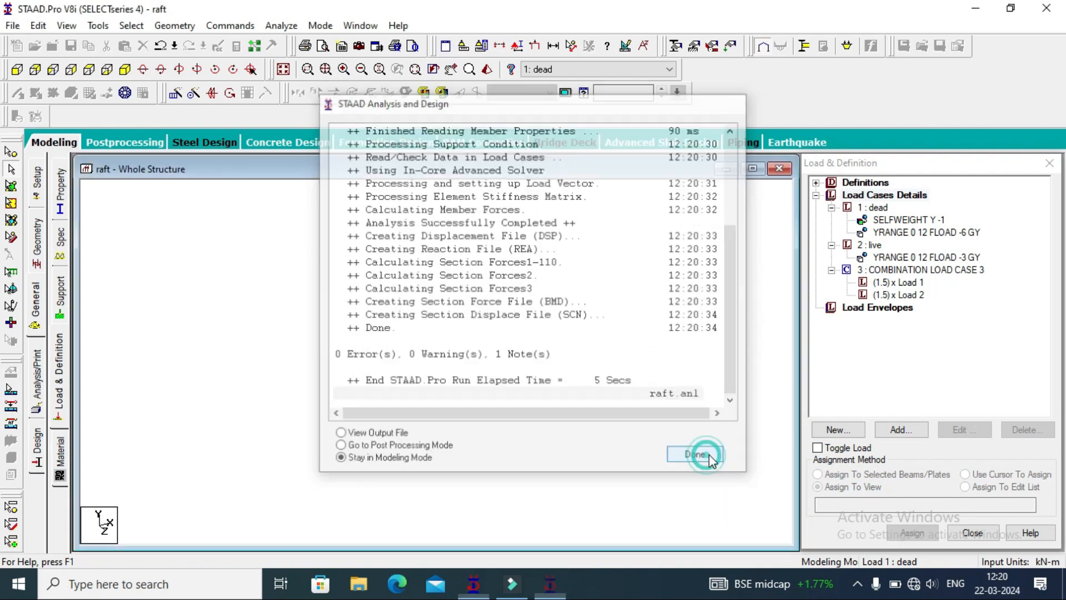
Step: Set the concrete design code to IS456
click(31, 449)
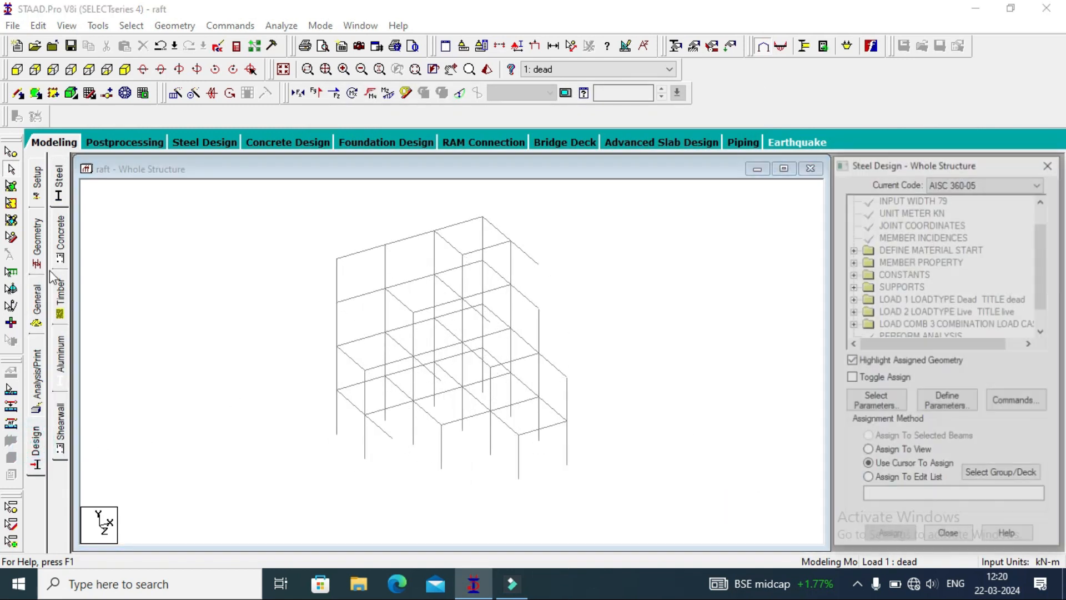
click(59, 234)
click(1016, 192)
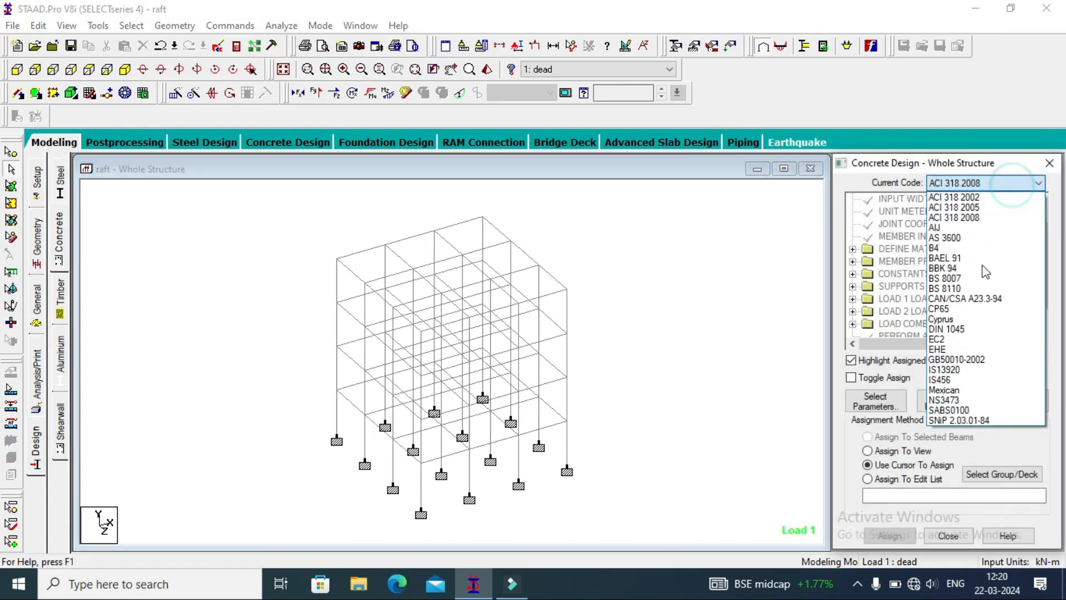
click(961, 370)
Step: Select the Ely, Elz, Fc, Fymain and Method parameters for the concrete design
click(872, 402)
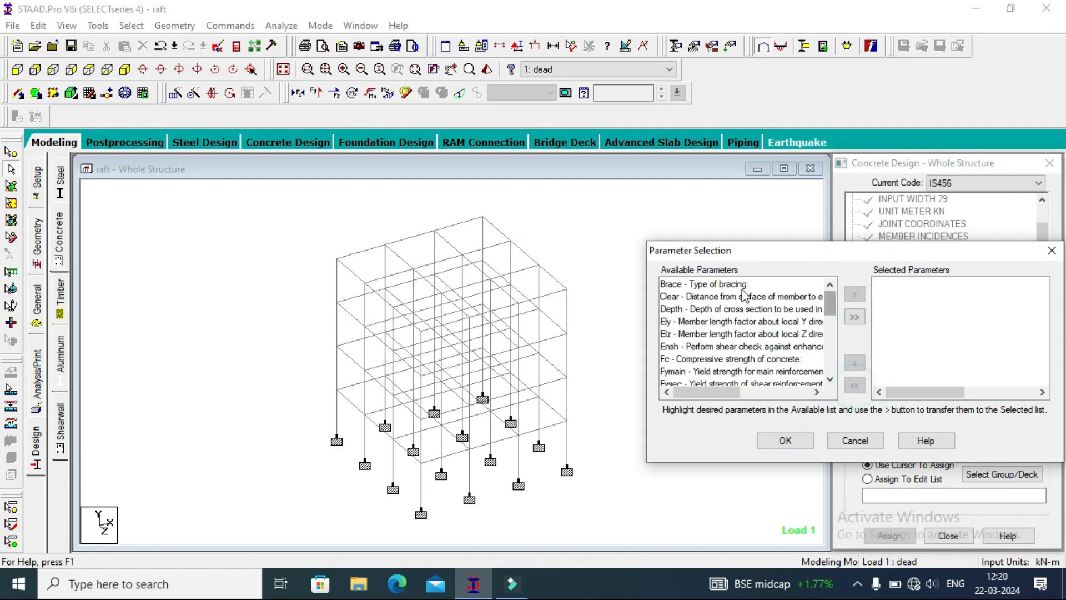
click(704, 322)
click(854, 293)
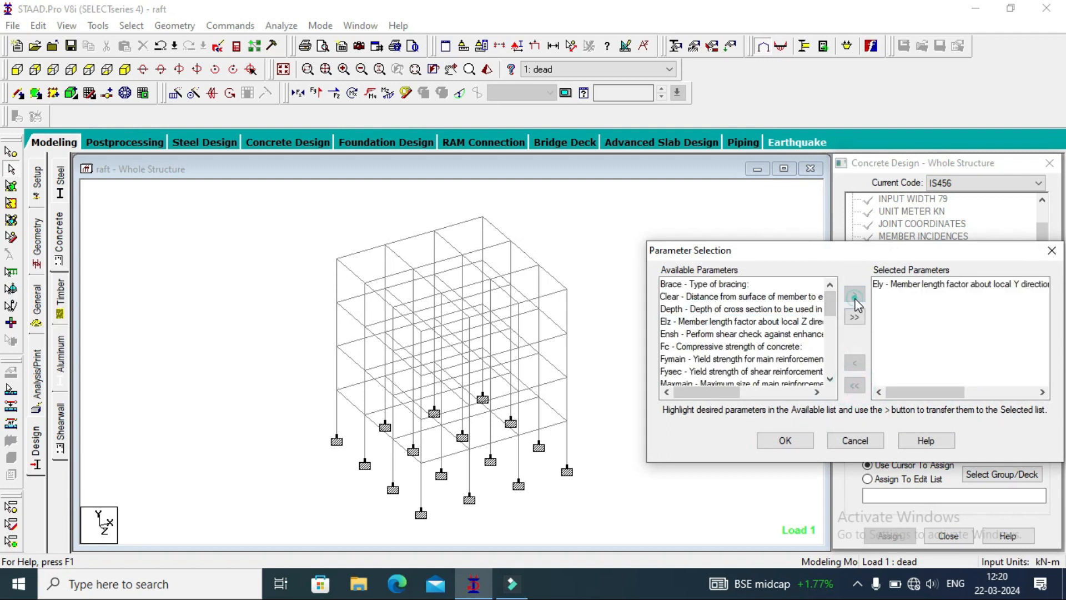
click(732, 321)
click(855, 293)
click(732, 334)
click(855, 294)
click(722, 334)
click(854, 294)
scroll(722, 364, down, 3)
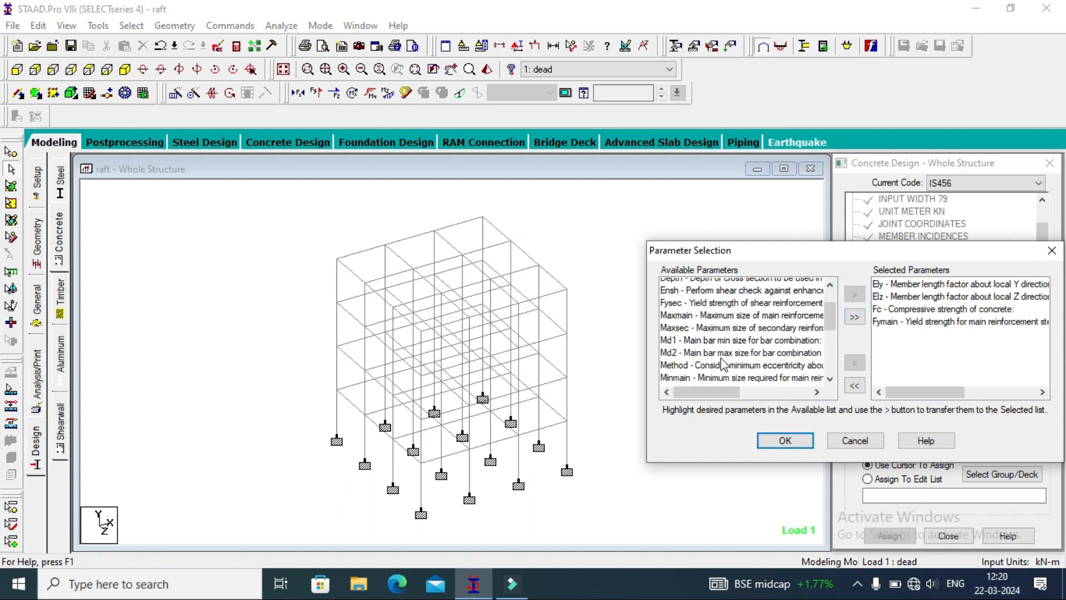
click(714, 359)
click(855, 294)
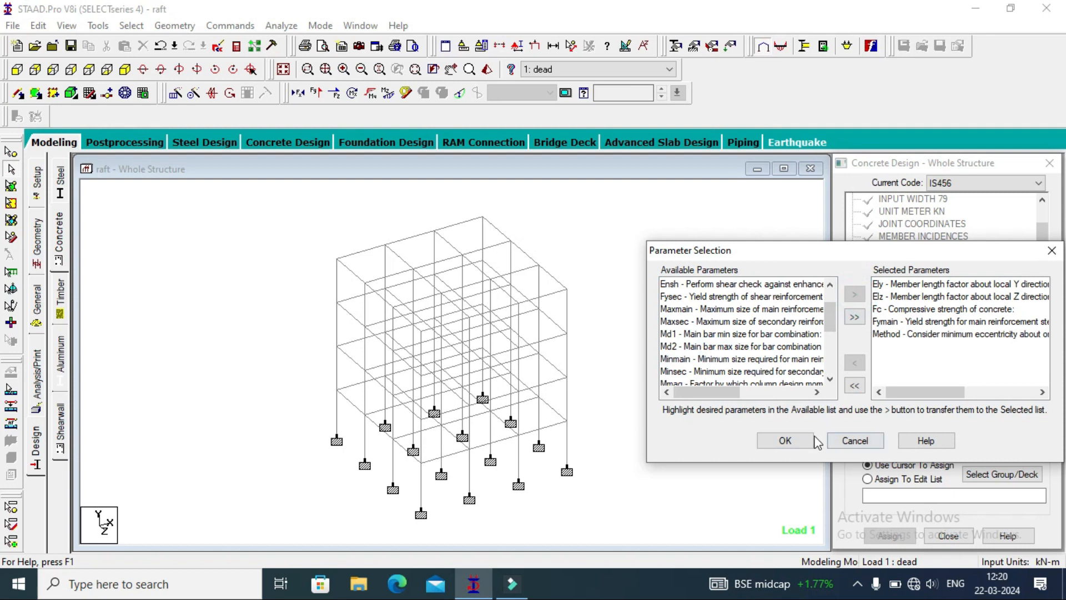
click(784, 441)
Step: Add the ELY and ELZ design parameters, each with a member length factor of 1
click(946, 403)
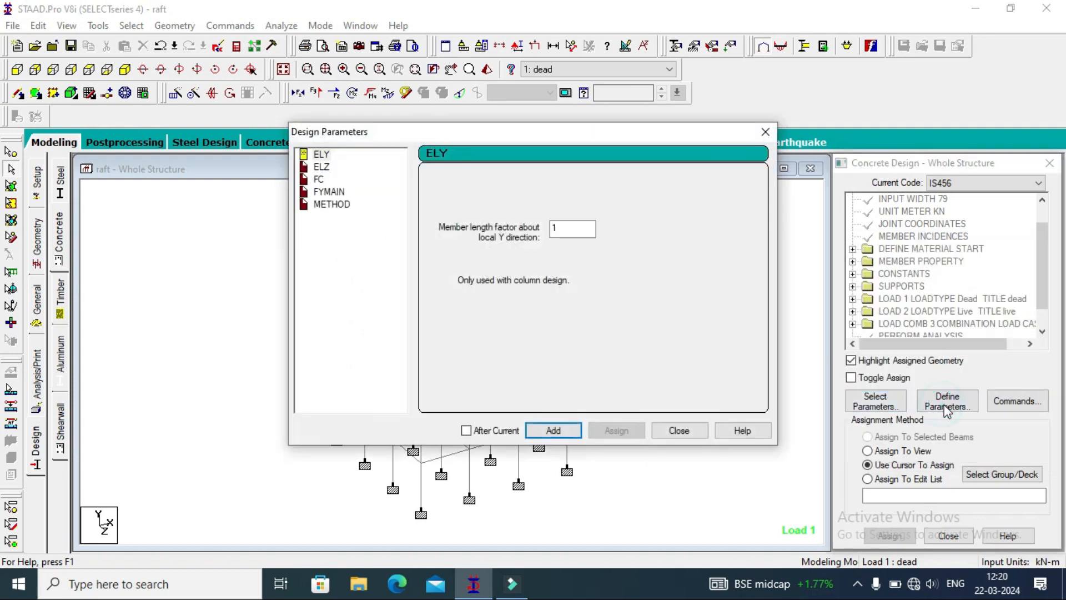
click(544, 429)
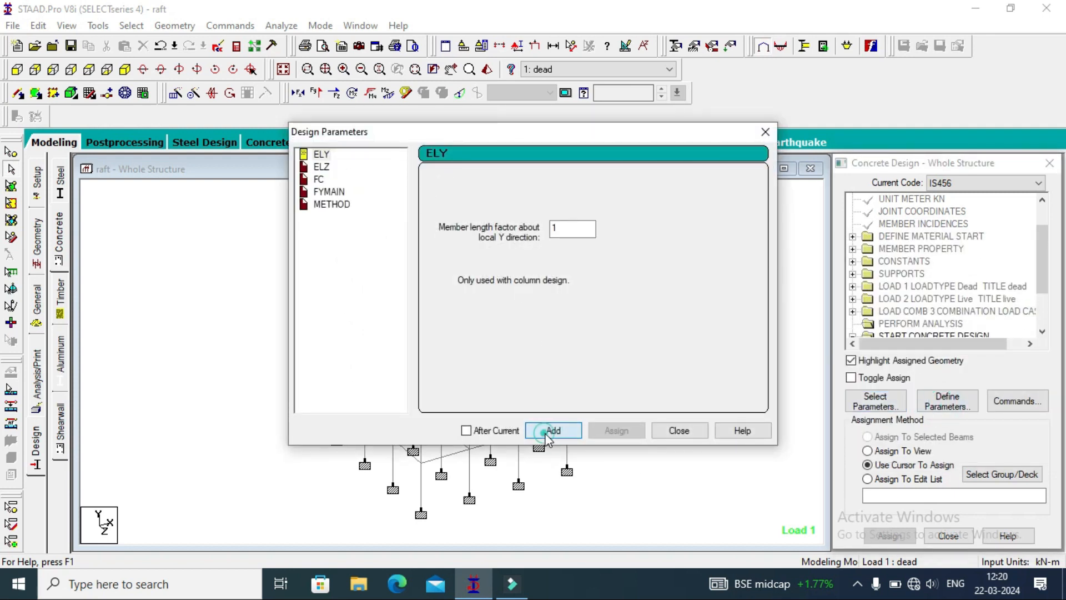
click(321, 167)
click(557, 432)
click(1043, 254)
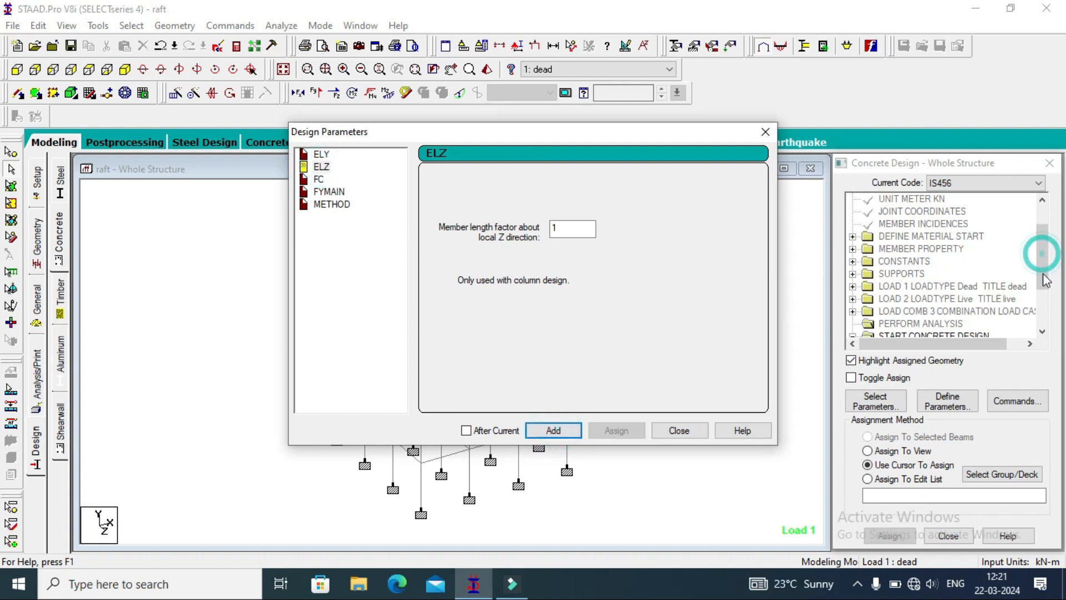
Step: Enter 25000 kN/m2 as the concrete compressive strength and add the FYMAIN parameter with a yield strength of 500000 kN/m2
click(318, 178)
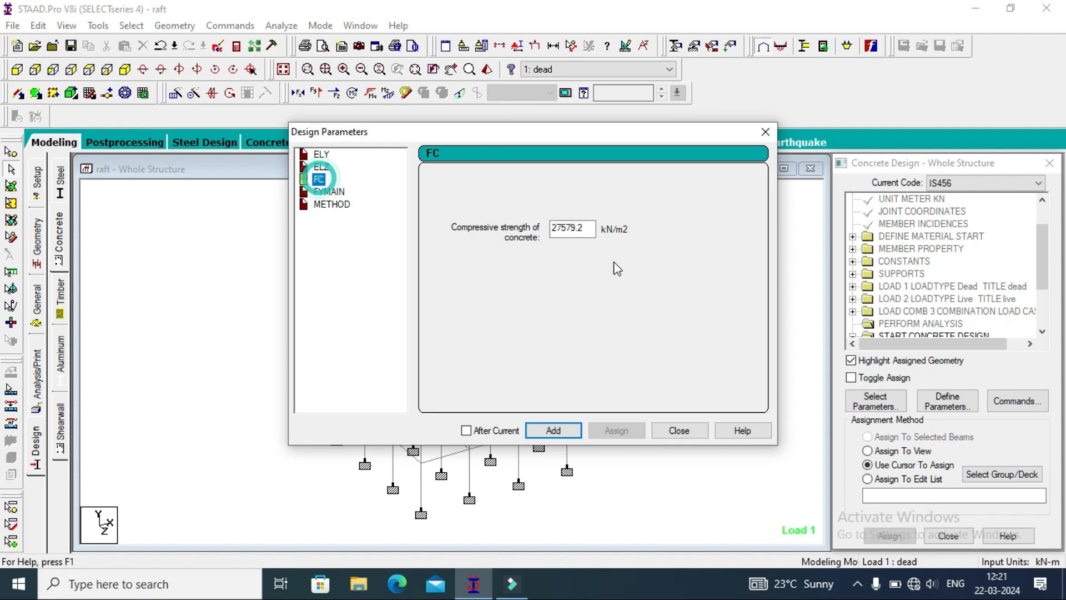
double_click(572, 228)
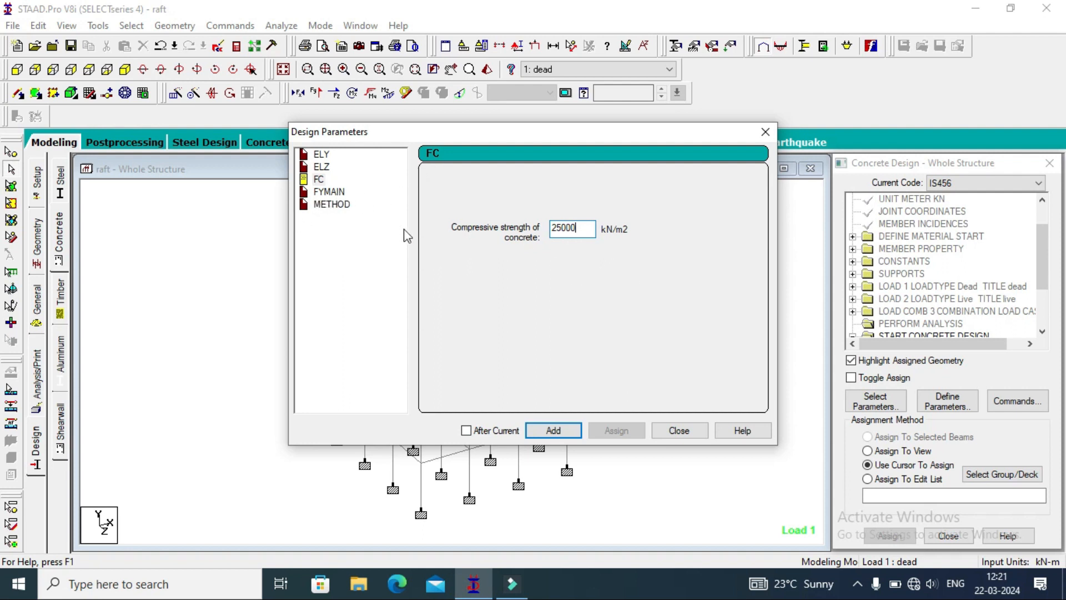
click(336, 196)
double_click(572, 229)
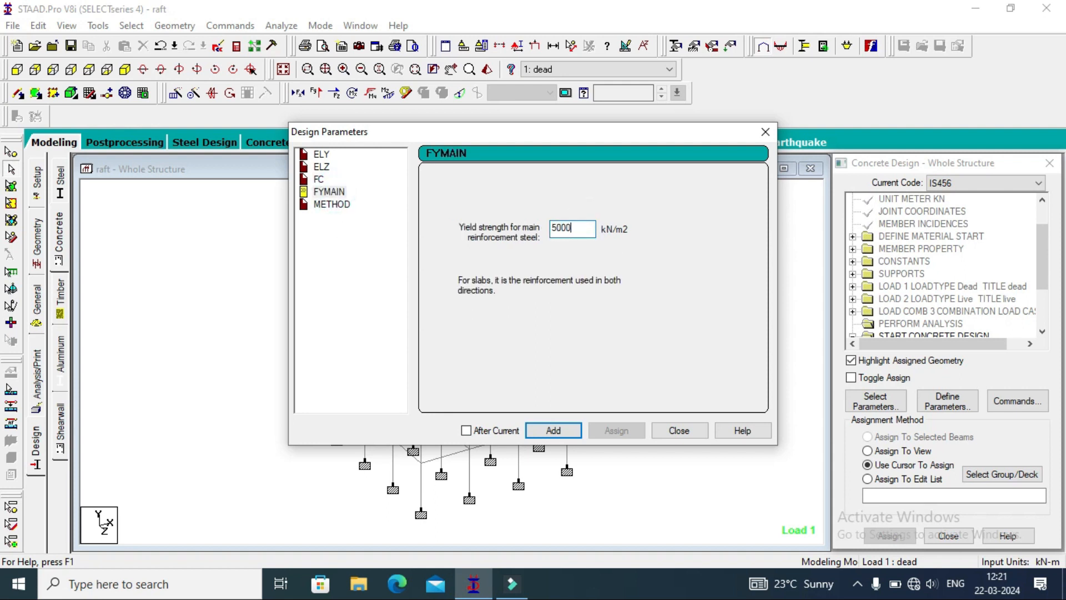
click(552, 431)
Step: Add the METHOD parameter with option 1, considering minimum eccentricity as per Cl 25.4 of IS456:2000, and finish defining parameters
click(327, 207)
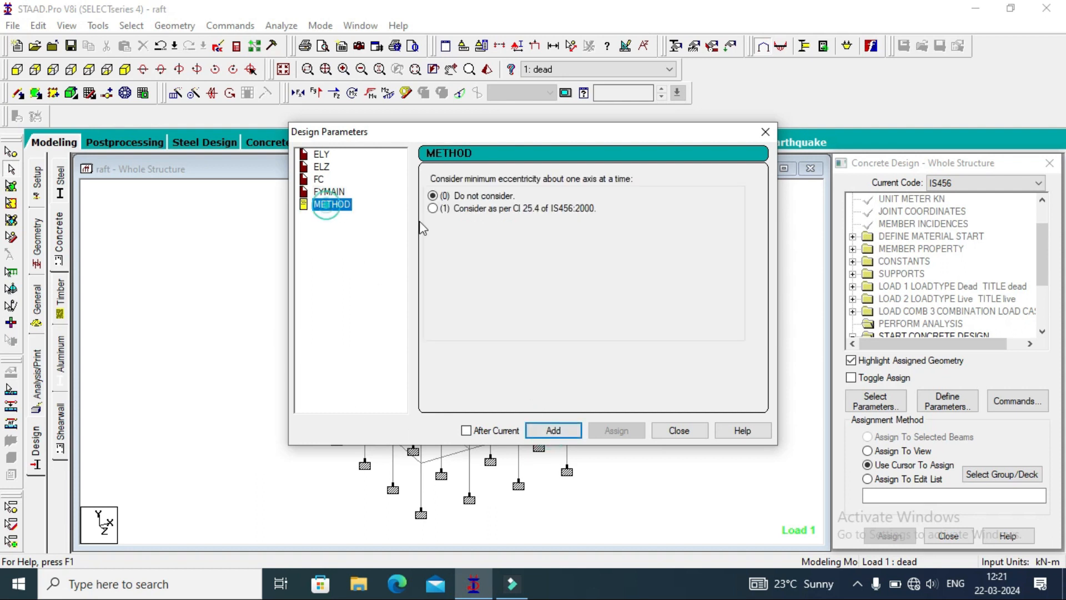
click(432, 208)
click(554, 431)
click(689, 430)
Step: Assign the ELY 1 parameter to all columns, selected as beams parallel to Y
drag(1043, 236, 1047, 304)
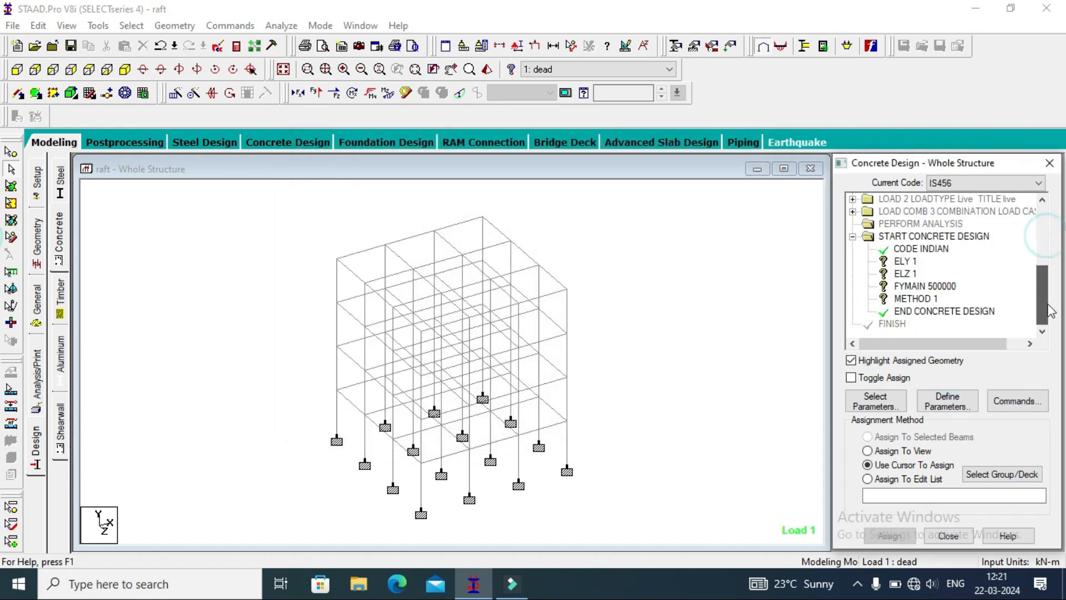
click(903, 260)
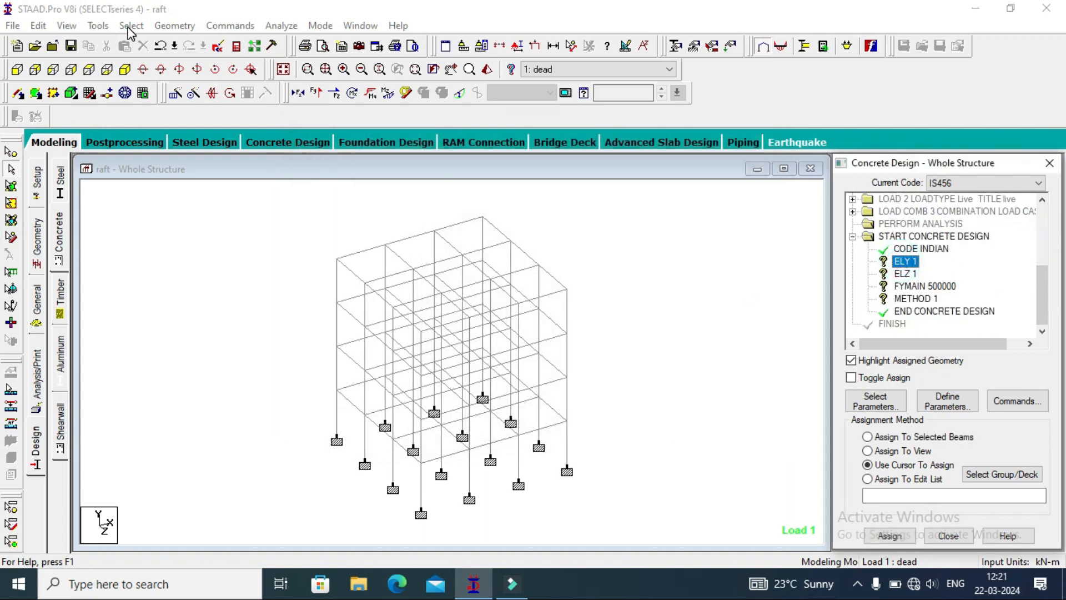
click(129, 28)
mouse_move(192, 311)
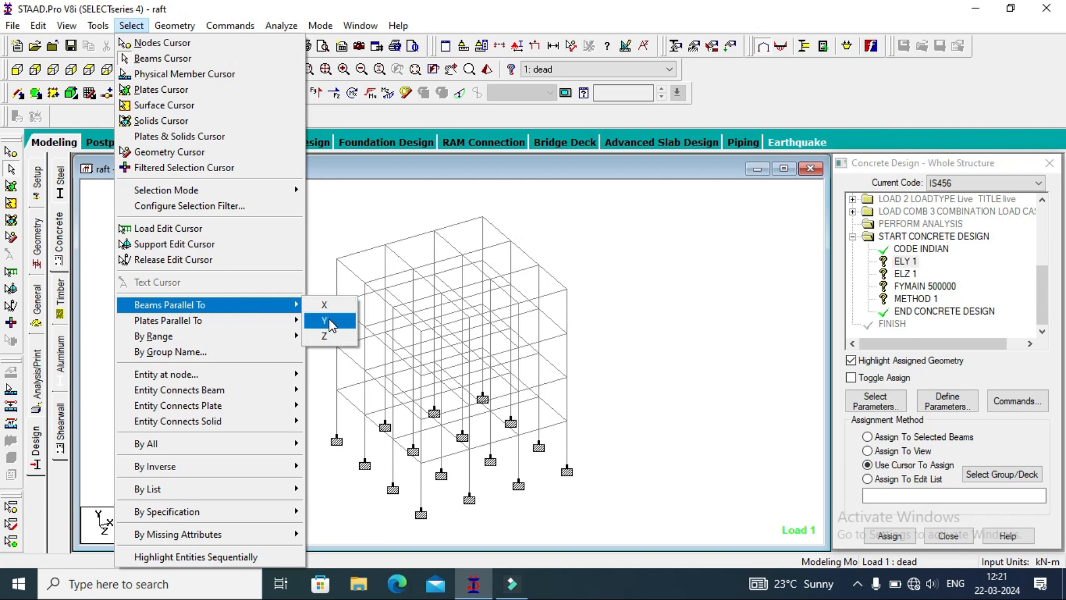
click(328, 321)
click(891, 536)
click(958, 393)
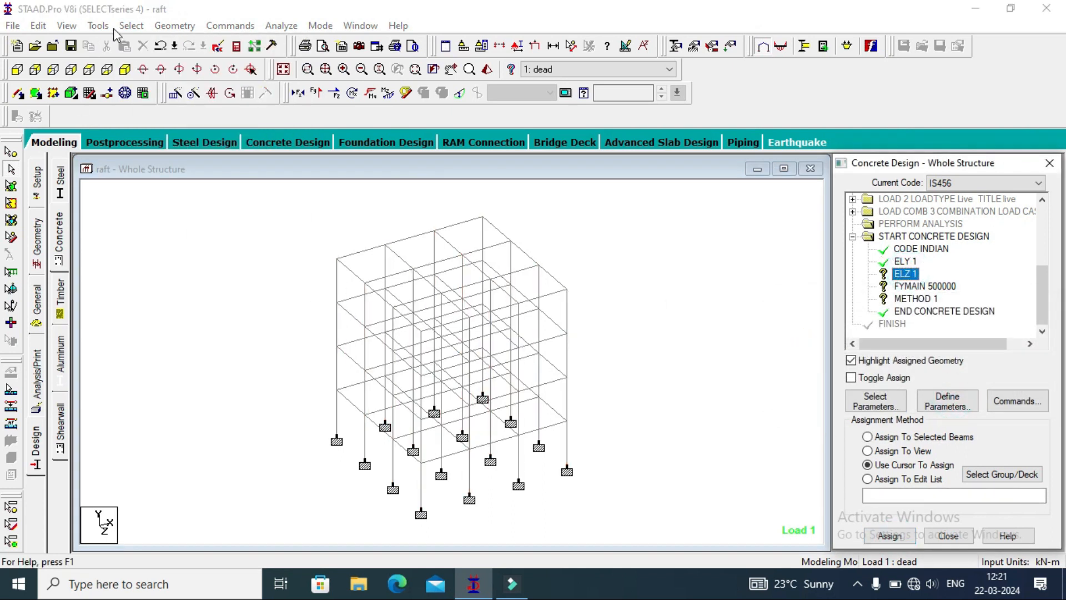
Step: Assign the ELZ 1 parameter to all columns parallel to Y
click(131, 25)
mouse_move(236, 309)
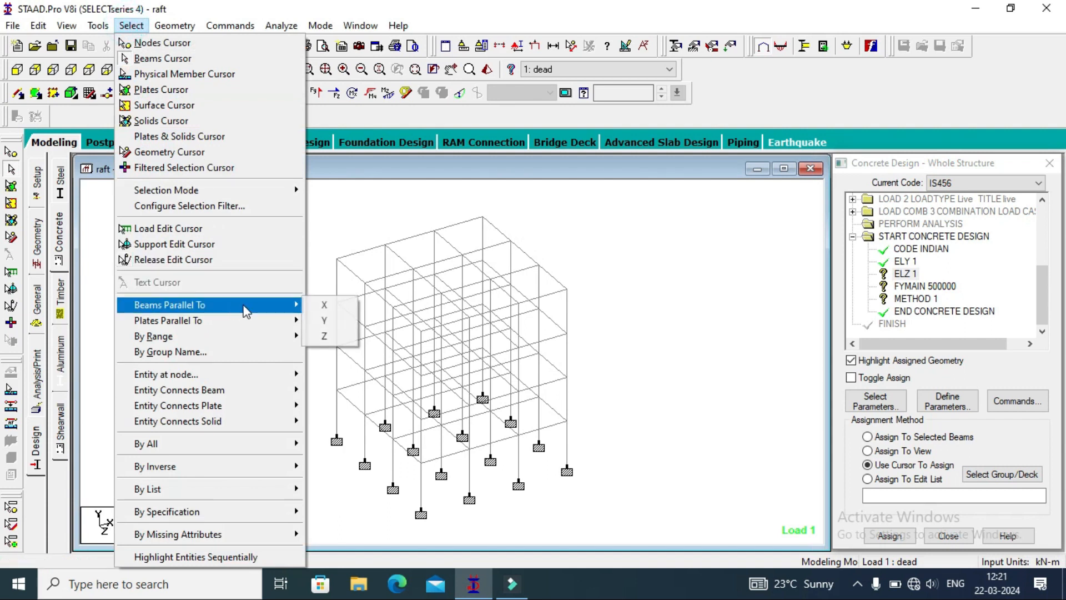
click(328, 321)
click(890, 536)
click(945, 393)
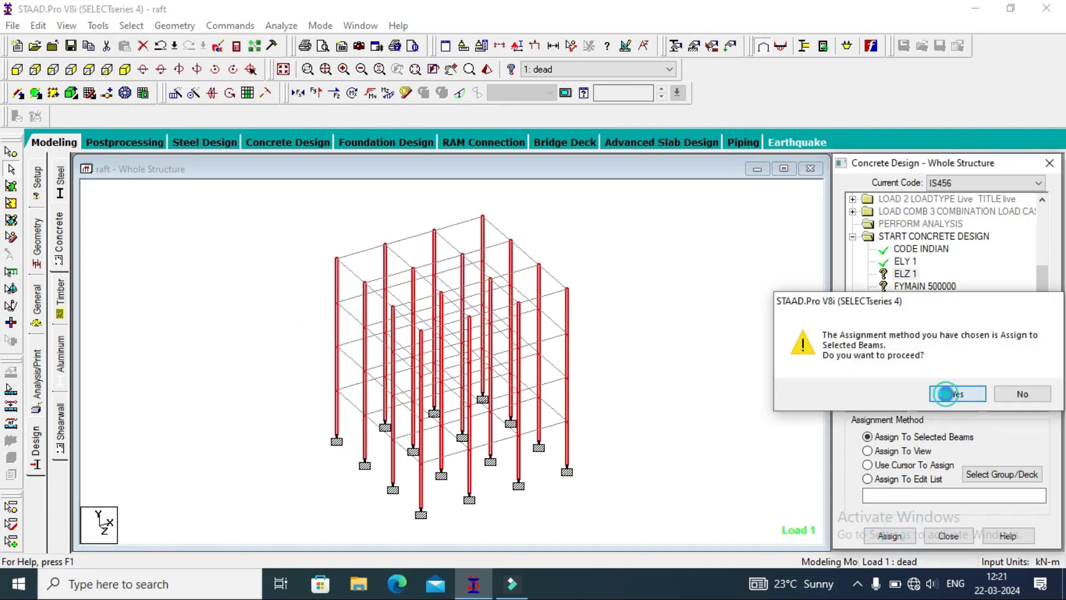
click(696, 393)
Step: Assign the FYMAIN 500000 parameter to every member in the view
click(934, 286)
click(902, 449)
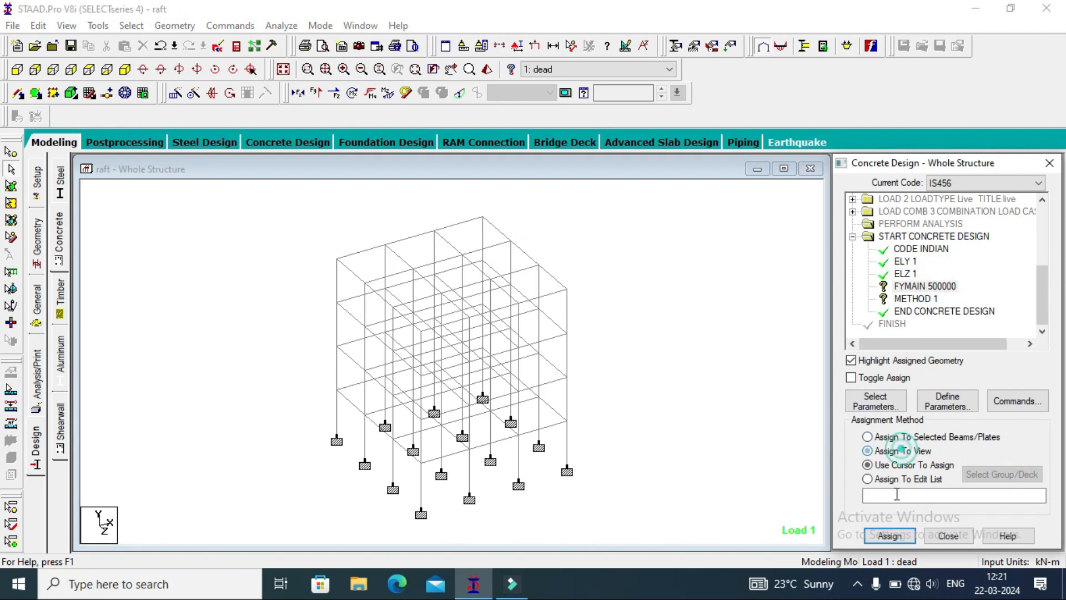
click(891, 536)
click(949, 392)
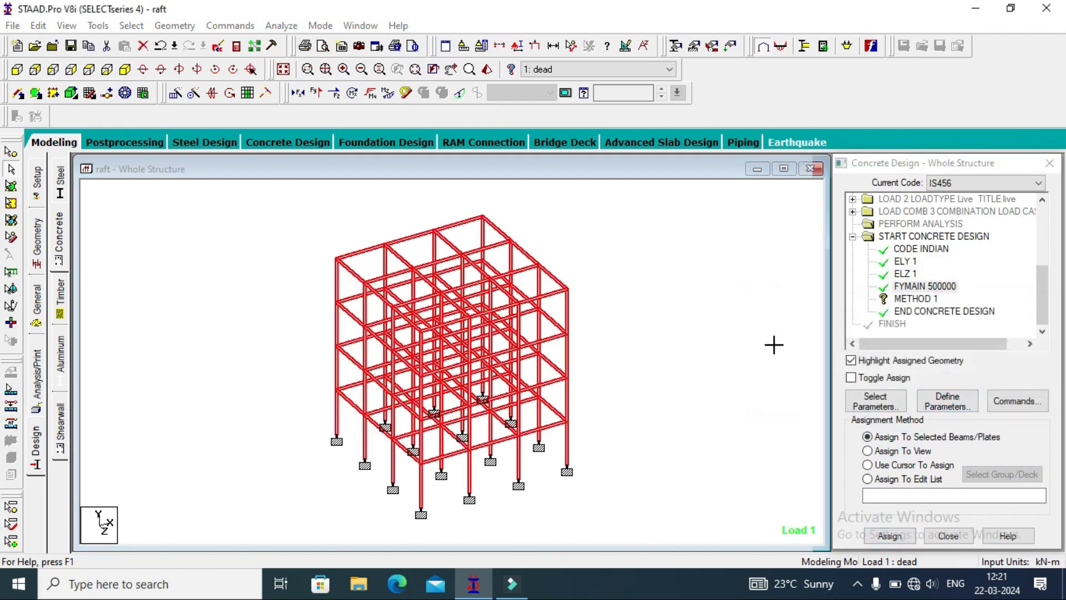
Step: Assign the METHOD 1 parameter to every member in the view
click(927, 299)
click(923, 301)
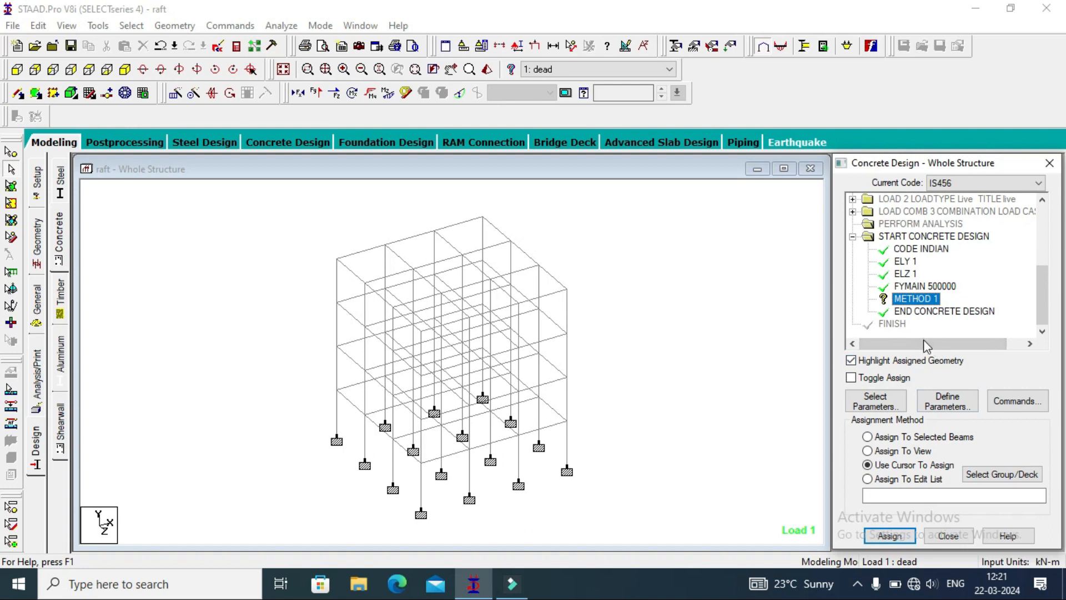
click(889, 451)
click(890, 535)
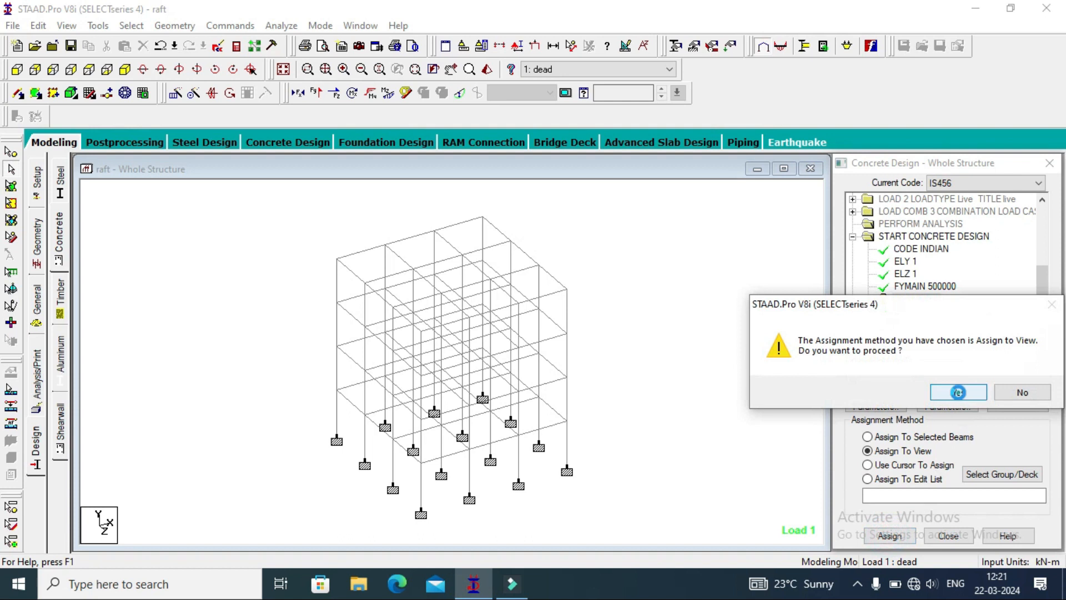
click(952, 389)
Step: Add the FC design parameter with a concrete compressive strength of 25000 kN/m2
click(945, 402)
click(318, 179)
double_click(572, 228)
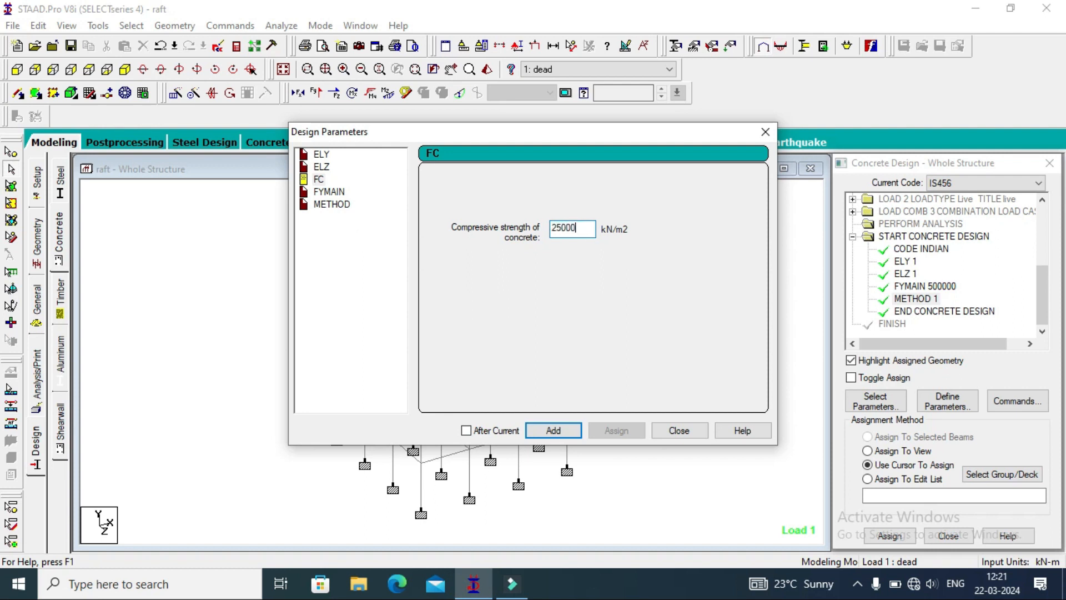
click(553, 431)
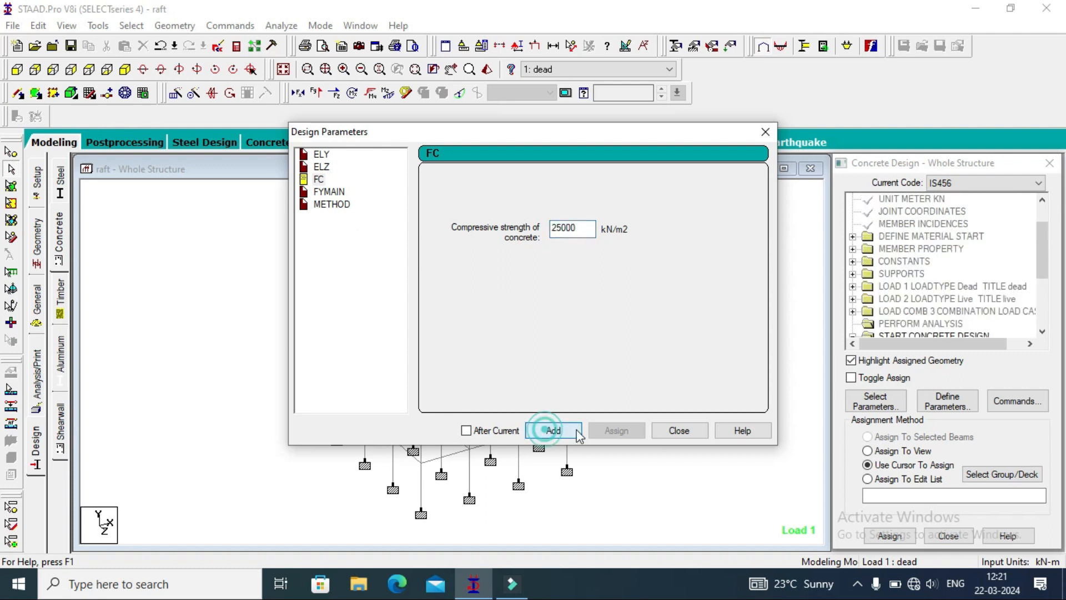
click(679, 431)
Step: Assign the FC 25000 parameter to every member in the view
scroll(1043, 255, down, 3)
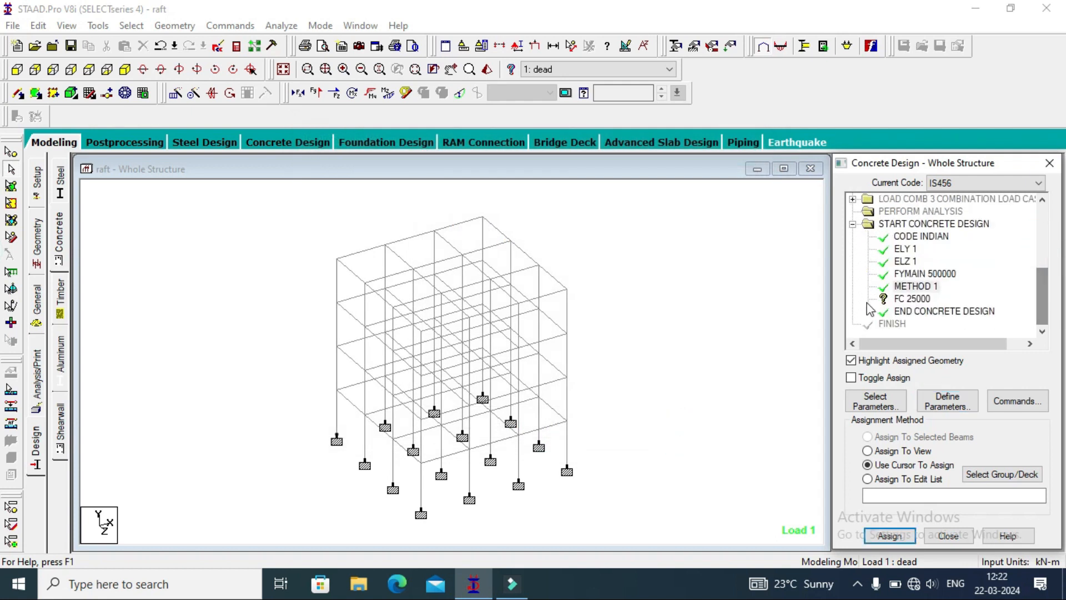
click(912, 298)
click(891, 451)
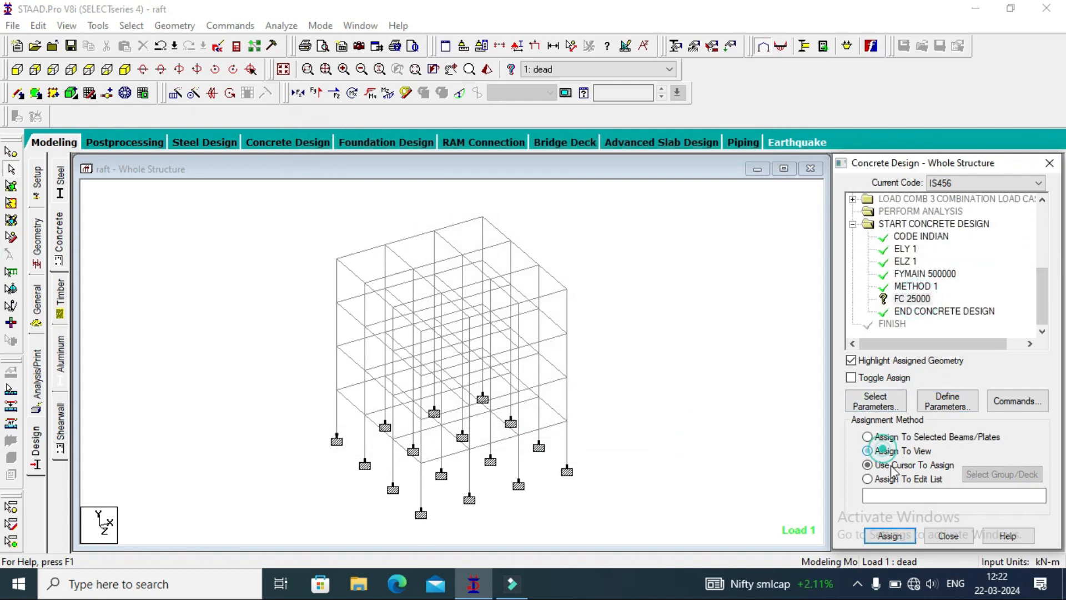
click(890, 536)
click(951, 393)
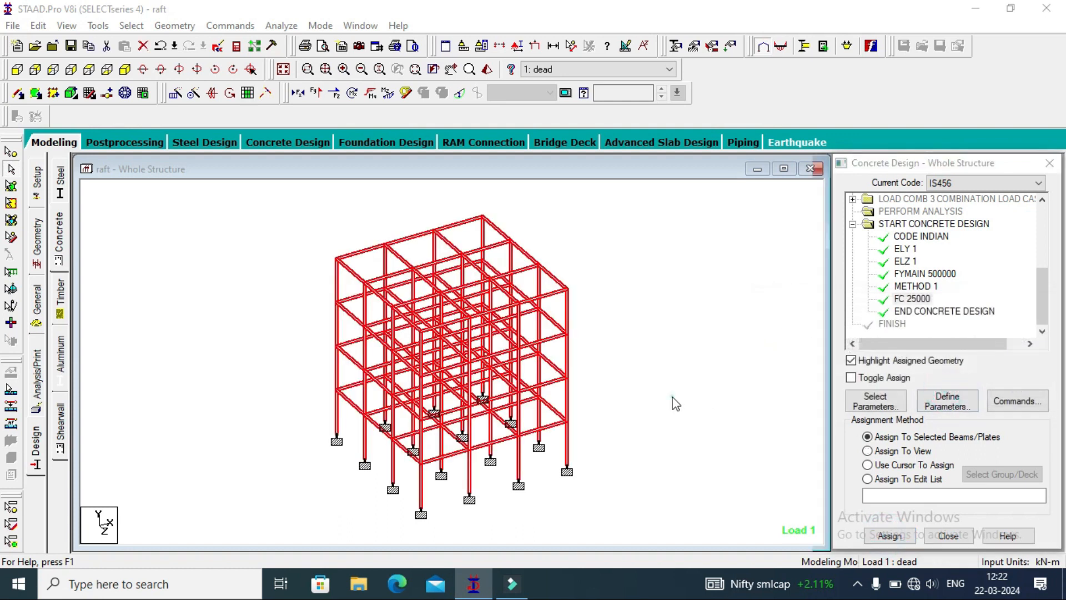
Step: Add the DESIGN BEAM, DESIGN COLUMN and TAKE OFF commands to the concrete design
click(1011, 400)
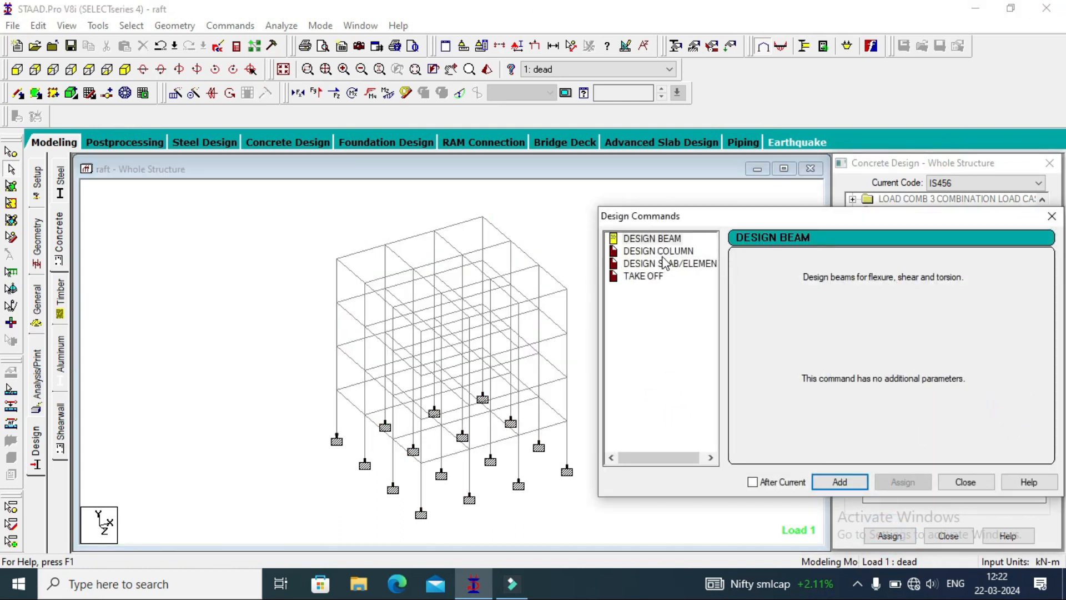
click(843, 484)
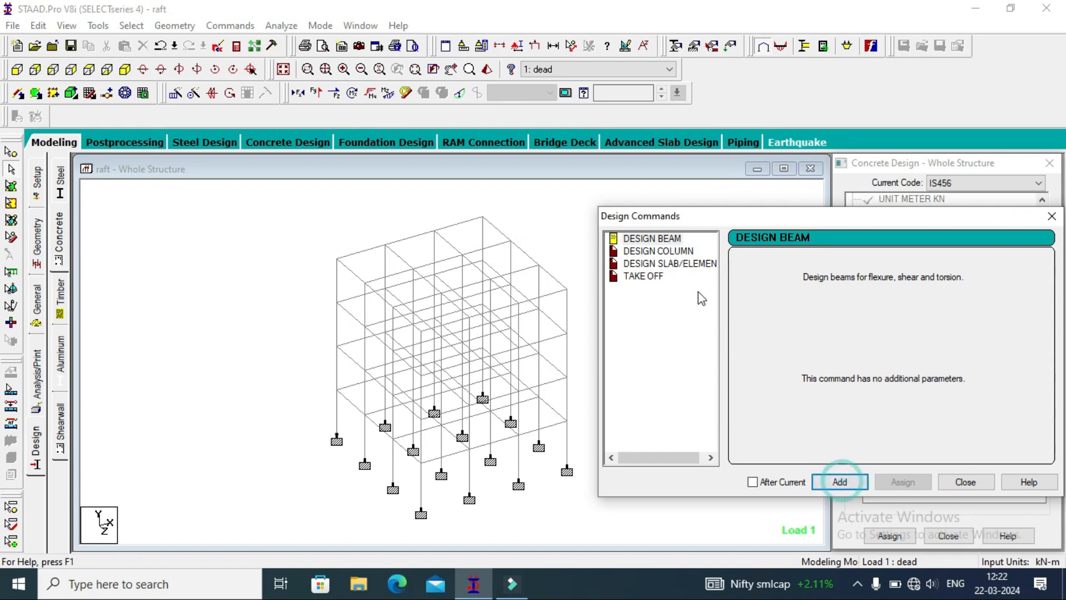
click(658, 251)
click(822, 483)
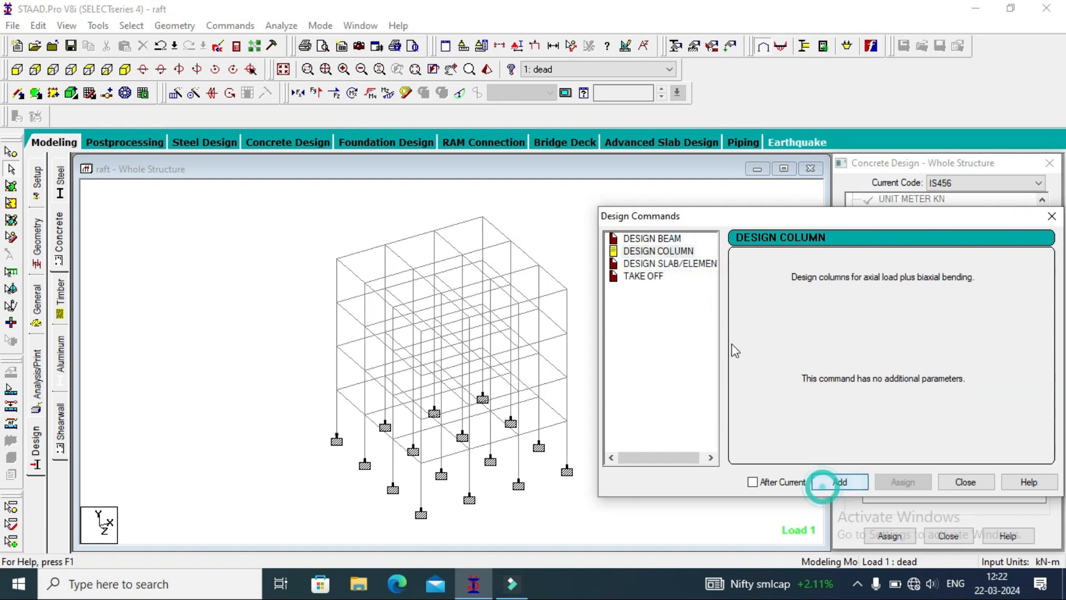
click(643, 276)
click(840, 482)
click(965, 482)
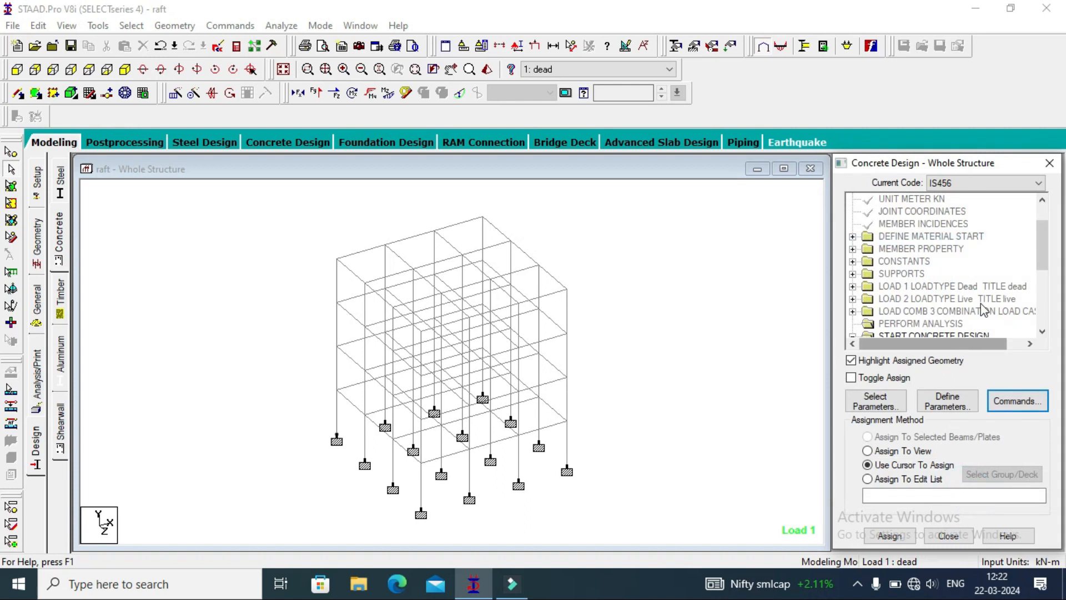
Step: Assign the DESIGN BEAM command to all floor beams parallel to X and Z
drag(1043, 257, 1049, 327)
click(942, 290)
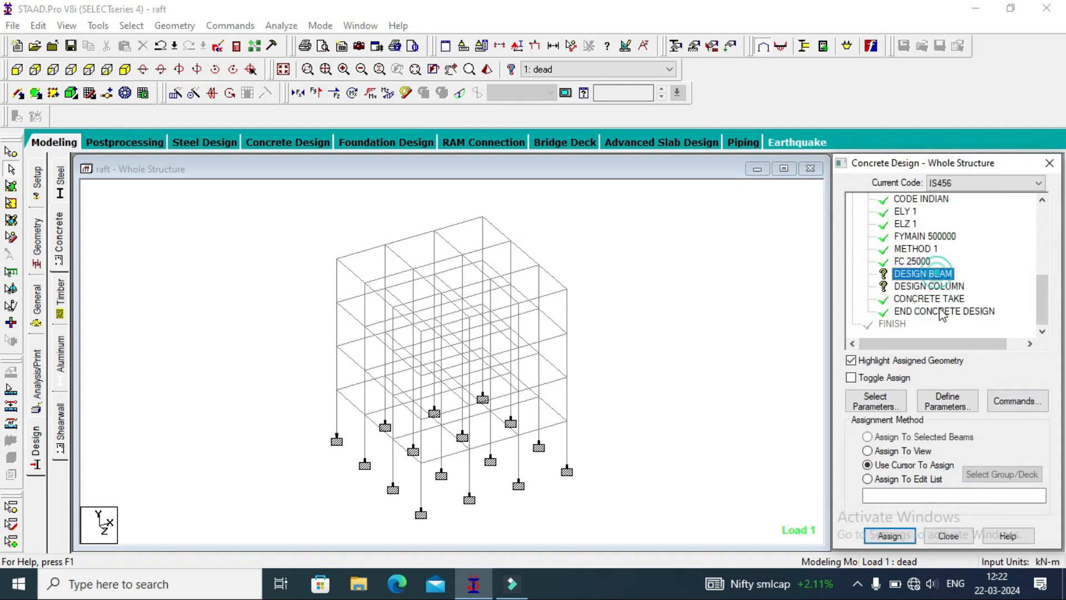
click(131, 26)
mouse_move(289, 305)
click(326, 305)
click(133, 26)
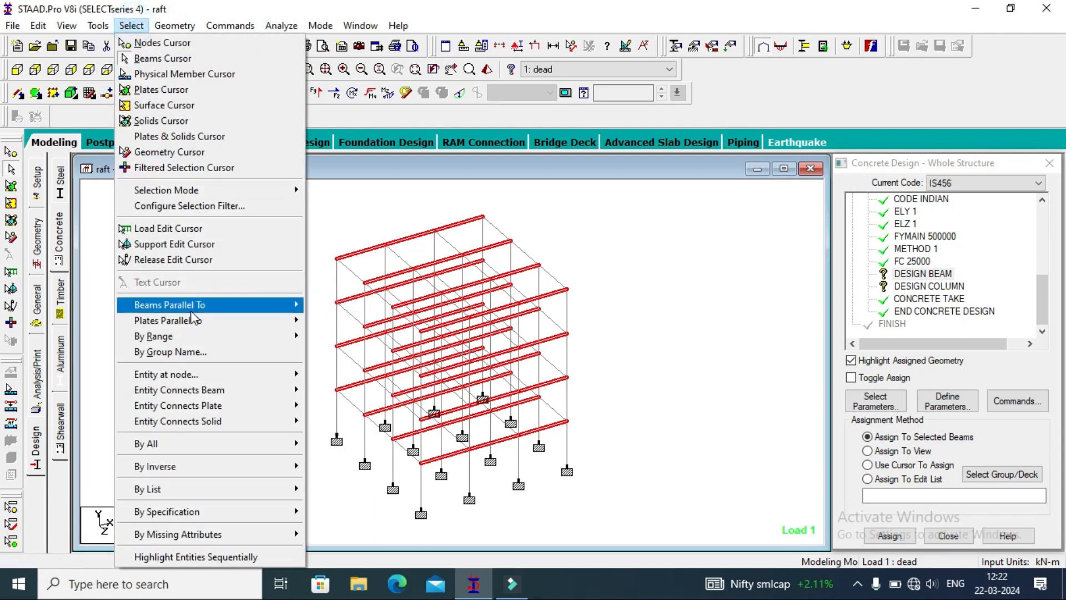
mouse_move(196, 310)
click(324, 336)
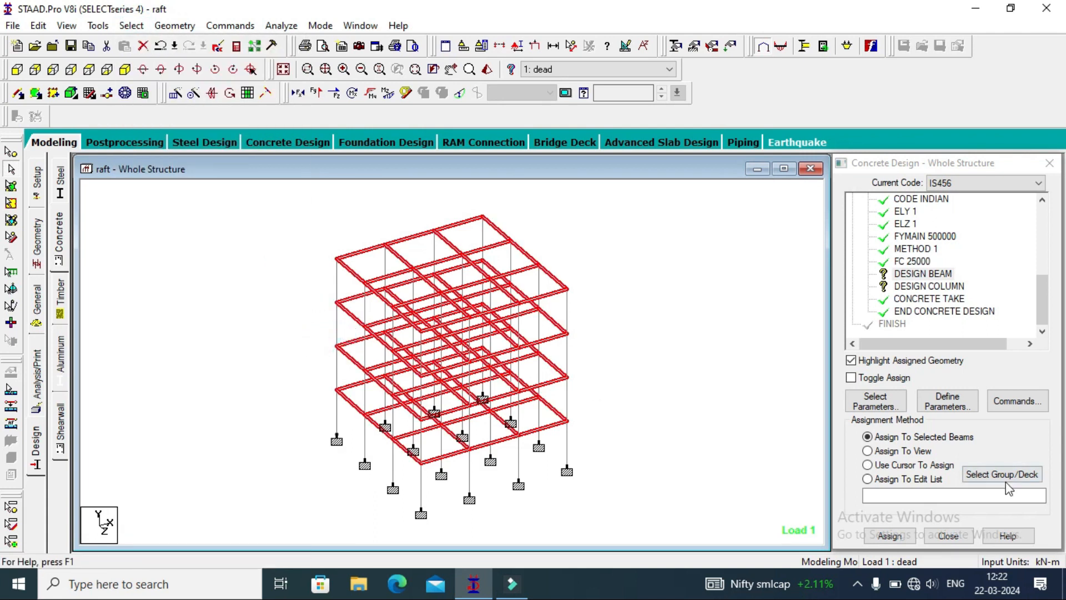
click(888, 536)
click(959, 394)
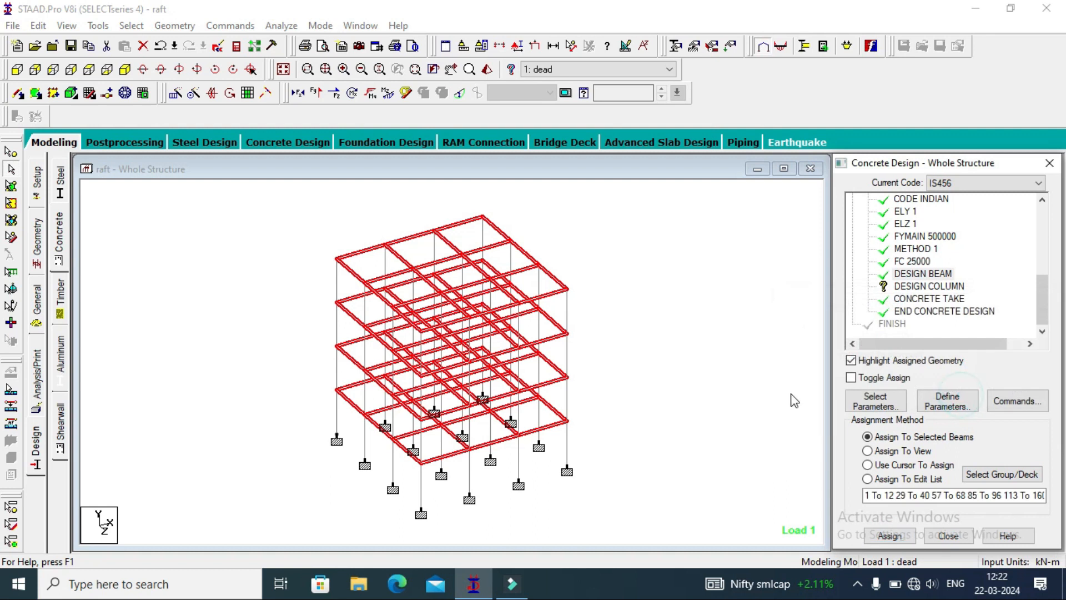
Step: Assign the DESIGN COLUMN command to all columns, selected as the members parallel to Y
click(913, 286)
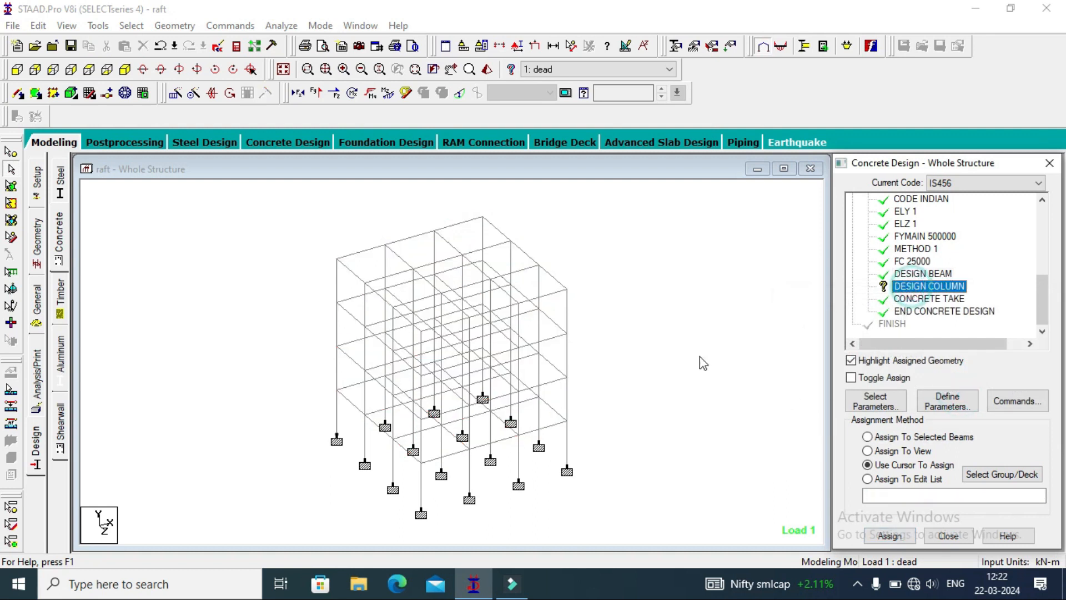
click(172, 25)
click(129, 26)
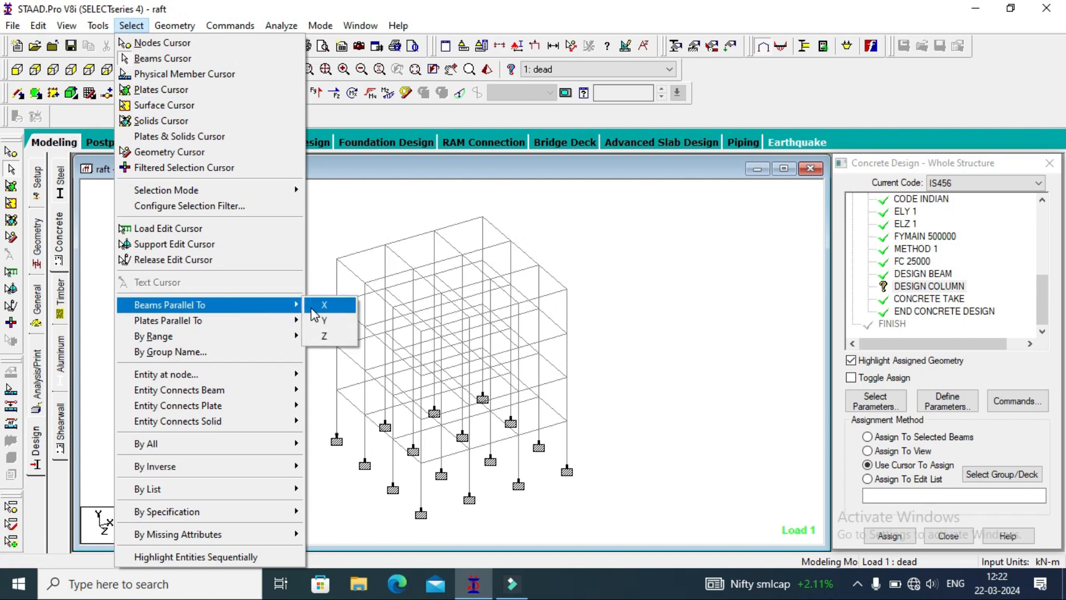
click(325, 321)
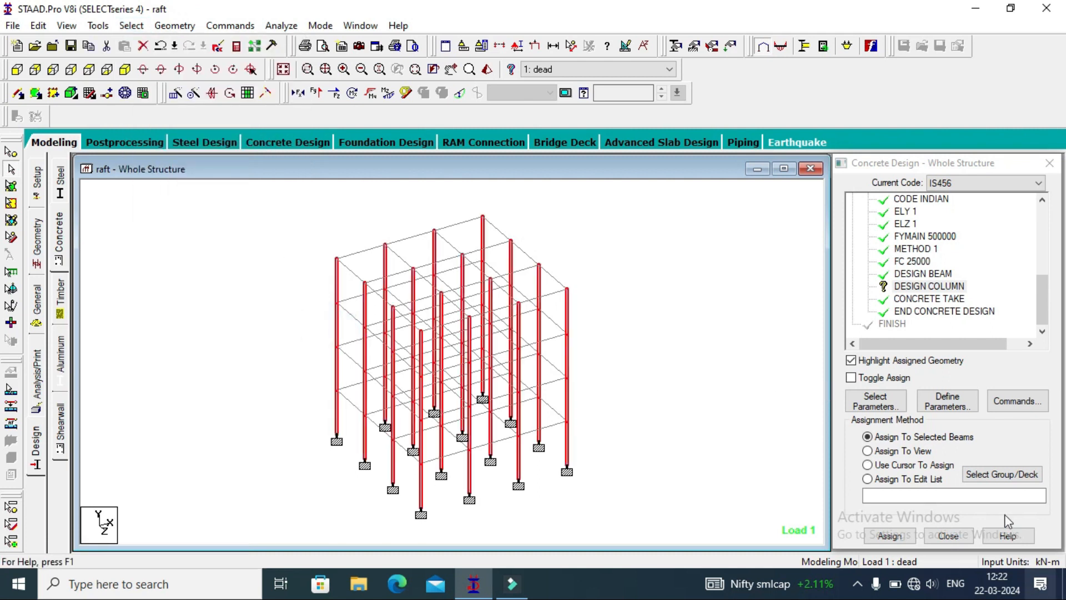
click(892, 534)
click(957, 392)
click(757, 458)
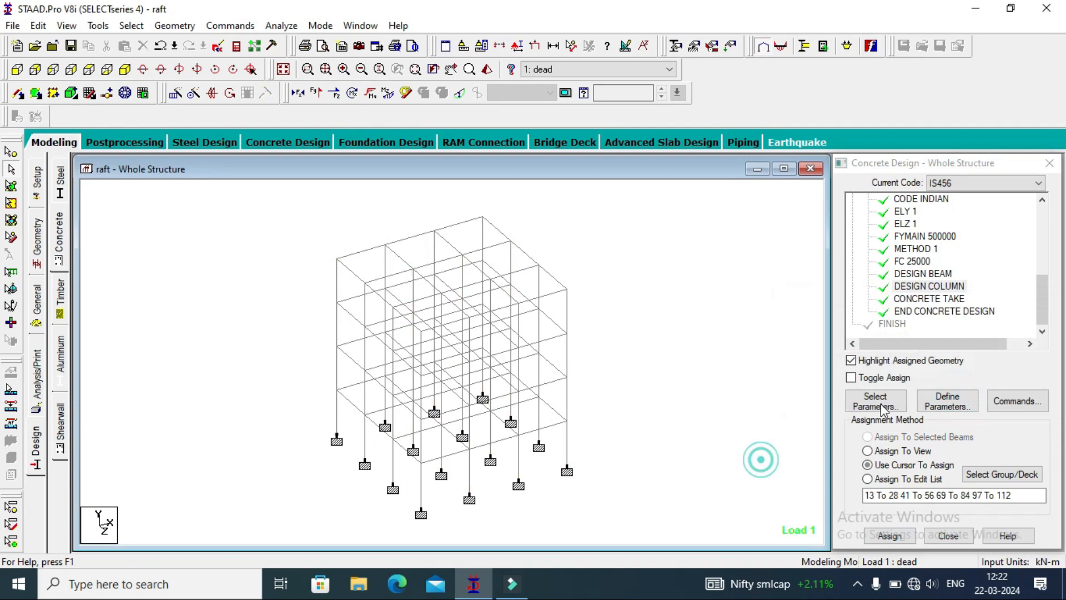
click(1027, 397)
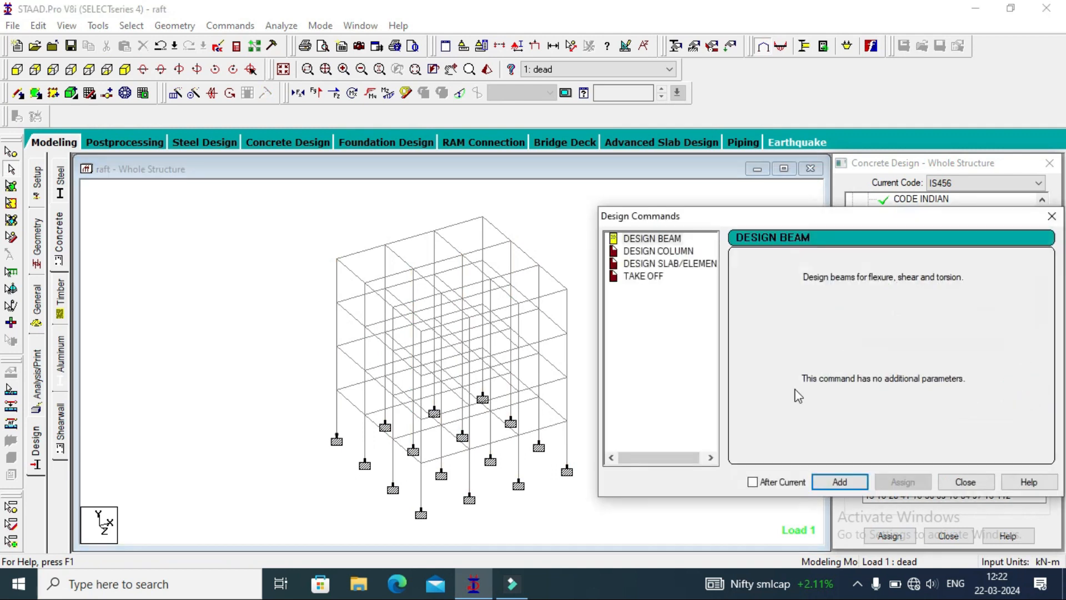
click(966, 481)
click(701, 401)
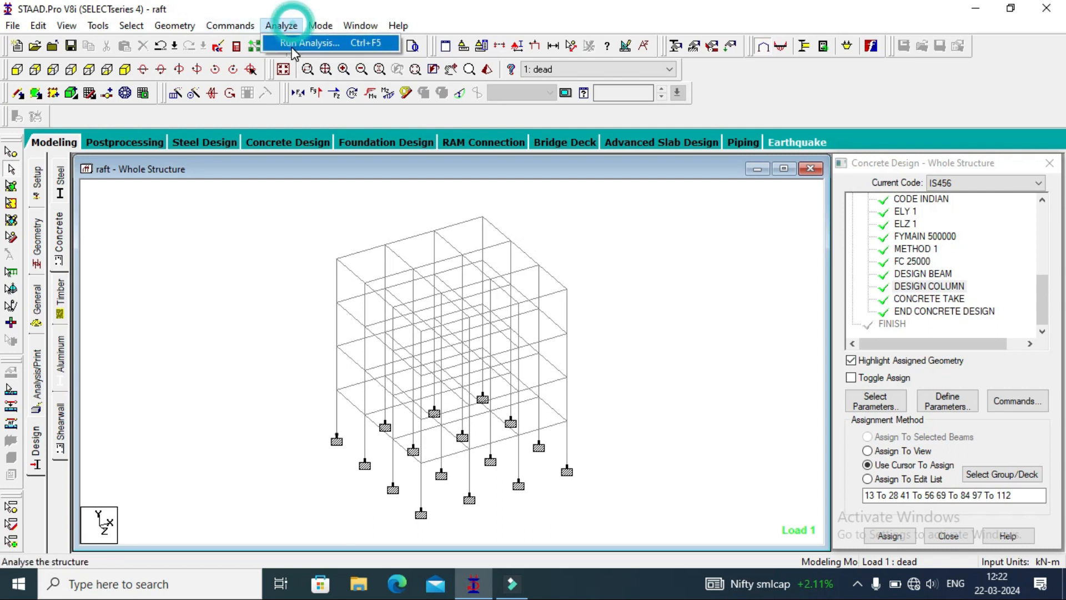
Step: Run the structural analysis and concrete design, and stay in modeling mode when it finishes
click(272, 46)
click(425, 327)
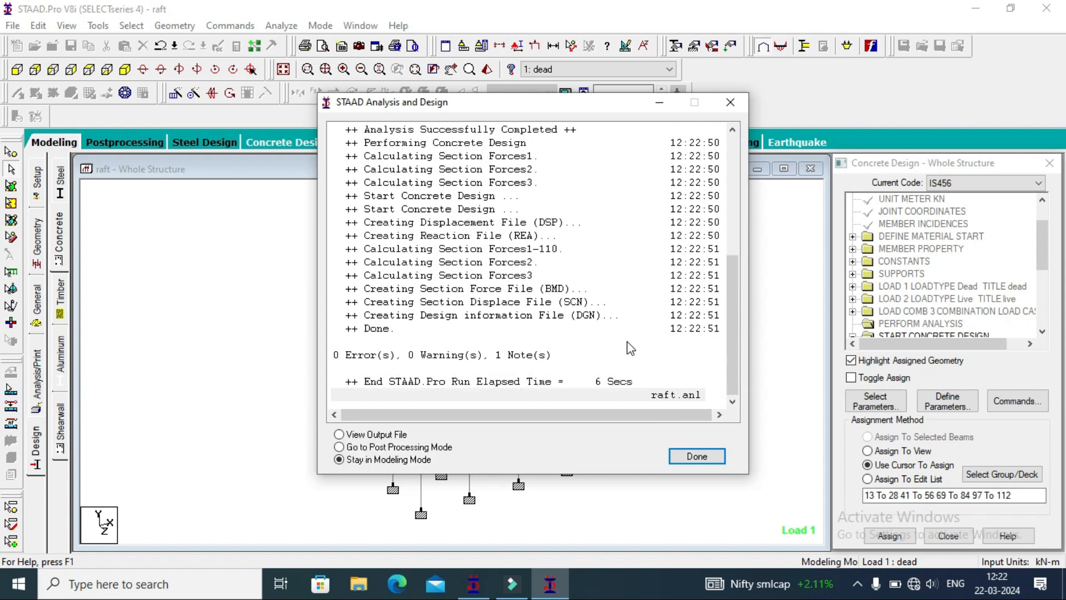
click(698, 456)
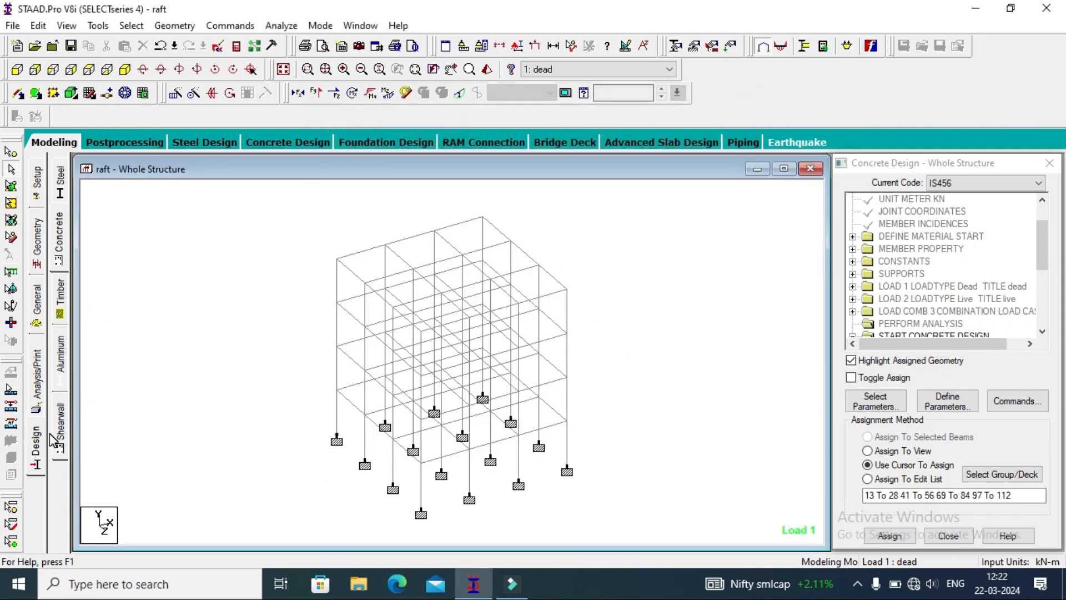
Step: Examine the IS456 concrete design results of the second-level column at the frame's corner
double_click(338, 366)
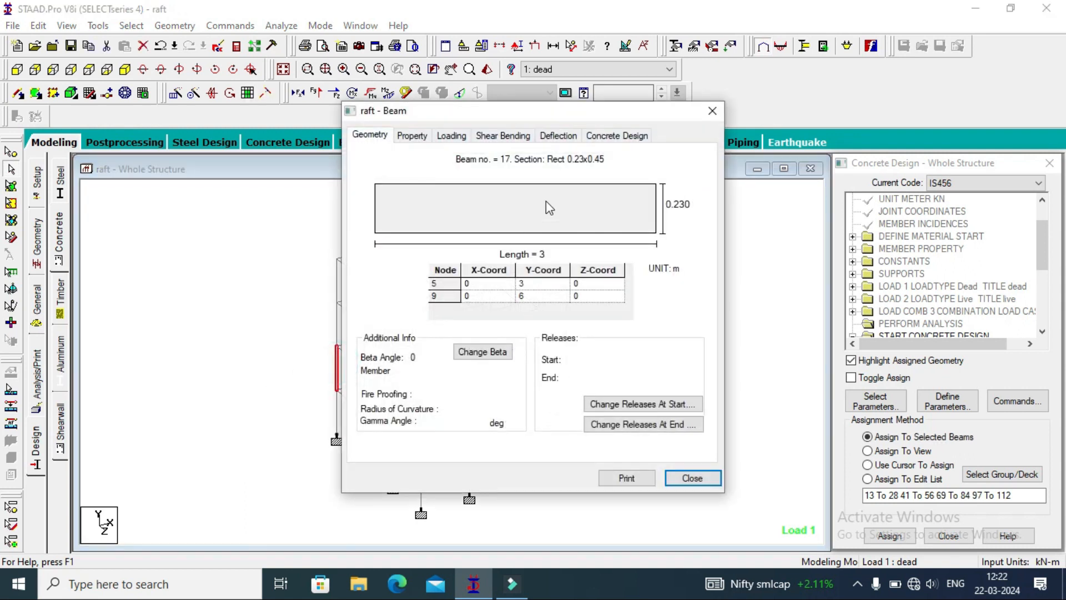
click(617, 135)
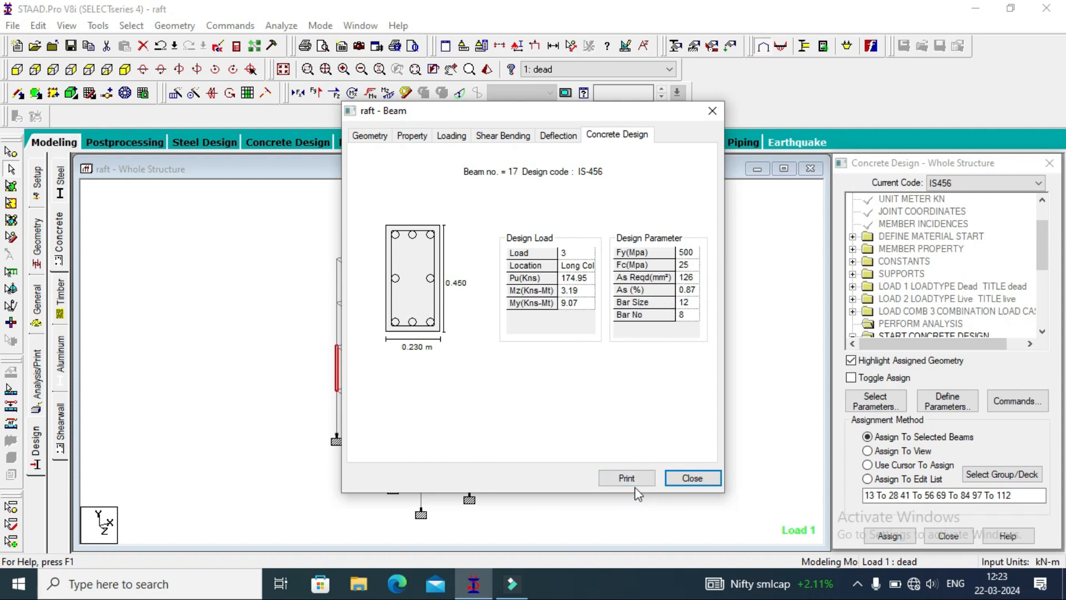
click(690, 478)
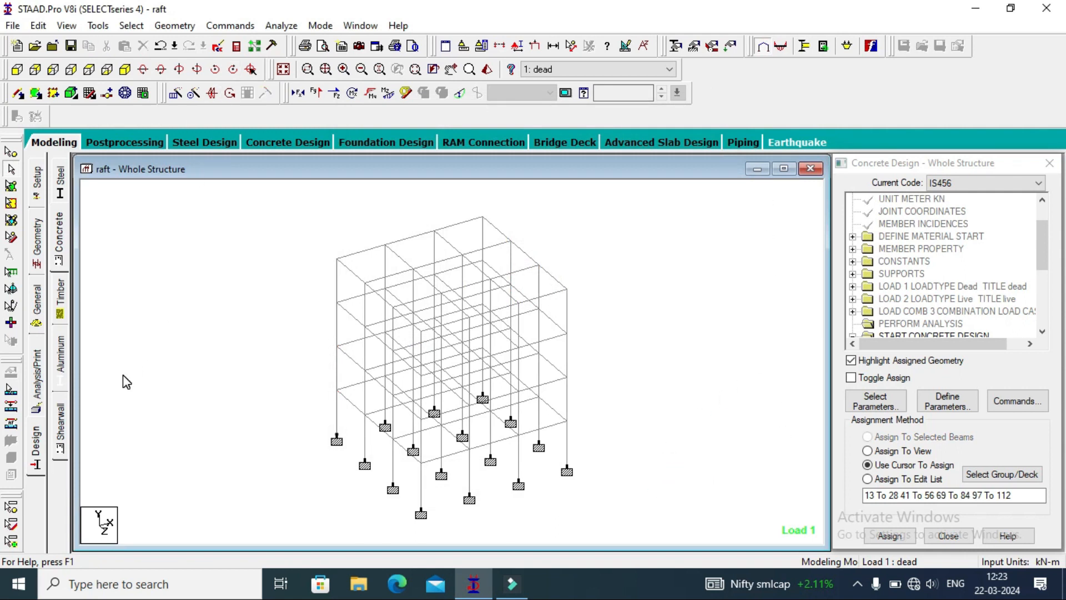
Step: Export all supports with all load cases to foundation design and launch STAAD.foundation
click(399, 143)
click(895, 381)
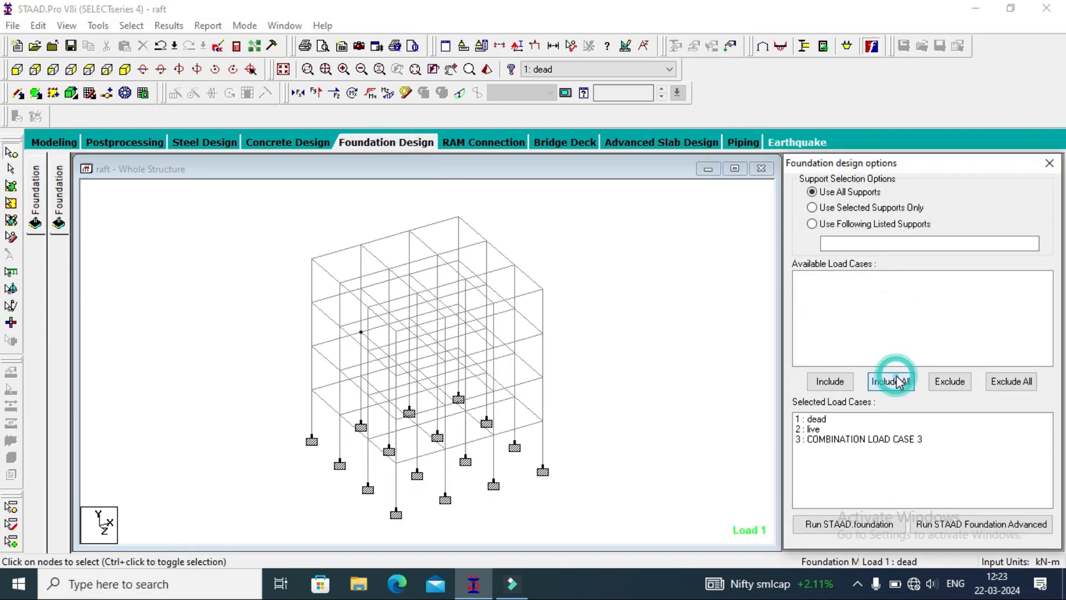
click(856, 525)
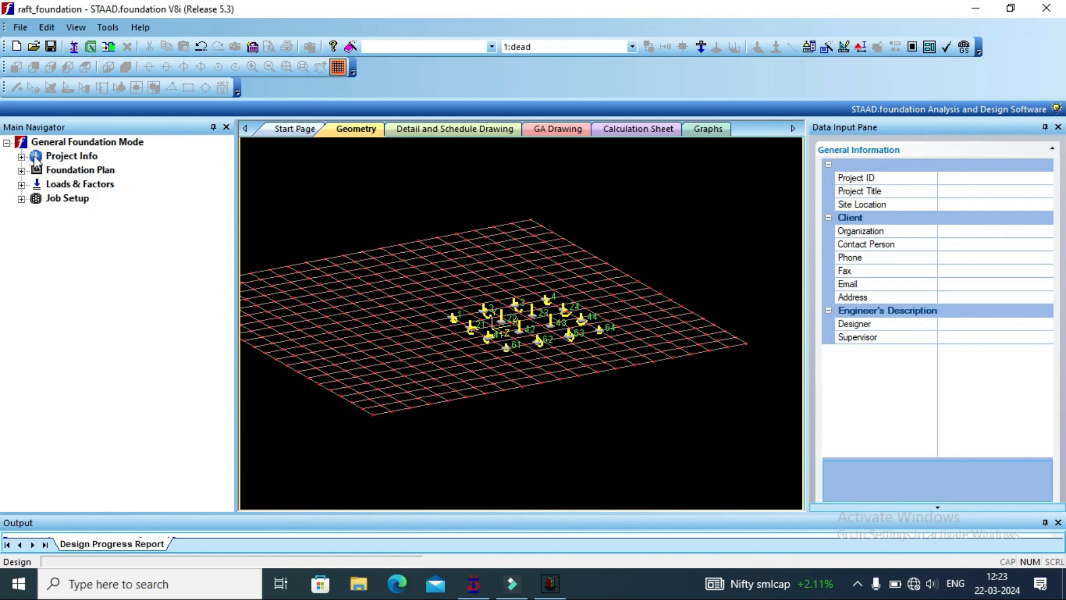
Step: Check the imported column positions and generate service load combinations from the INDIAN table, starting at number 101
click(21, 171)
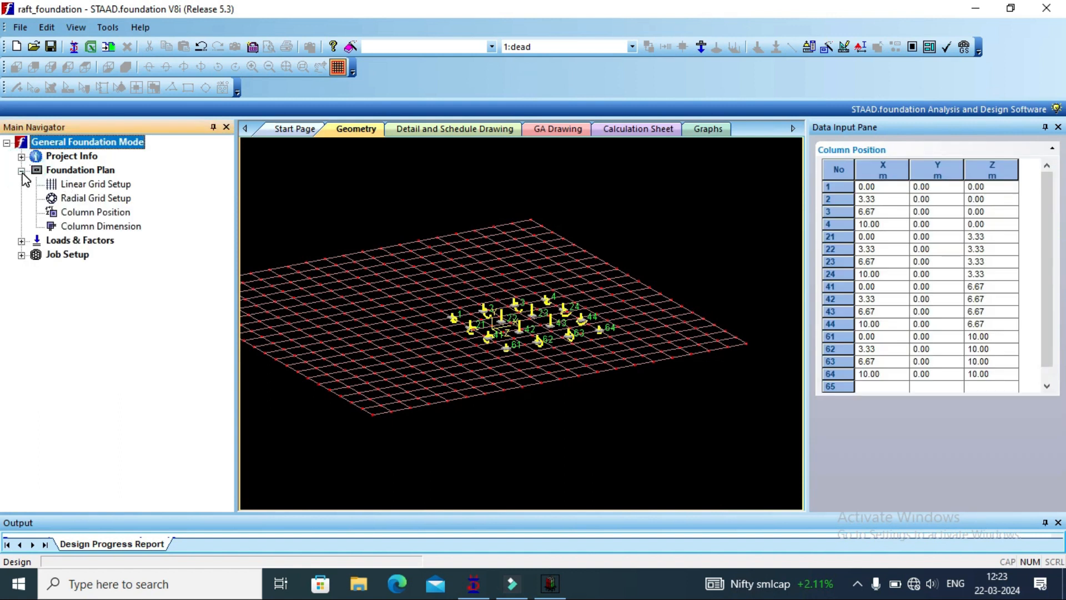
click(22, 171)
click(22, 185)
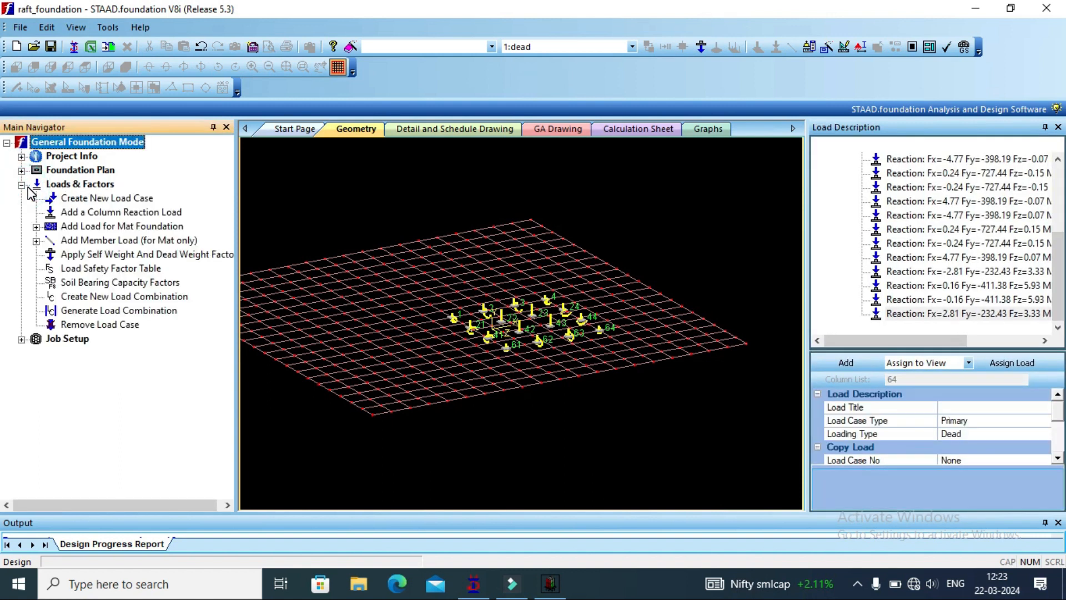
click(130, 313)
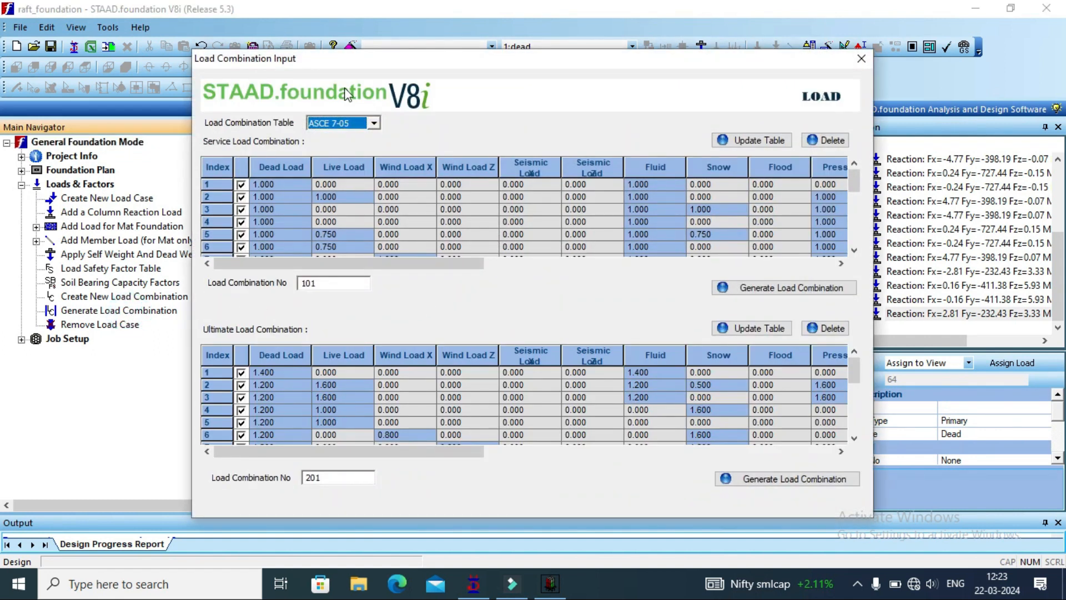
click(378, 128)
click(339, 155)
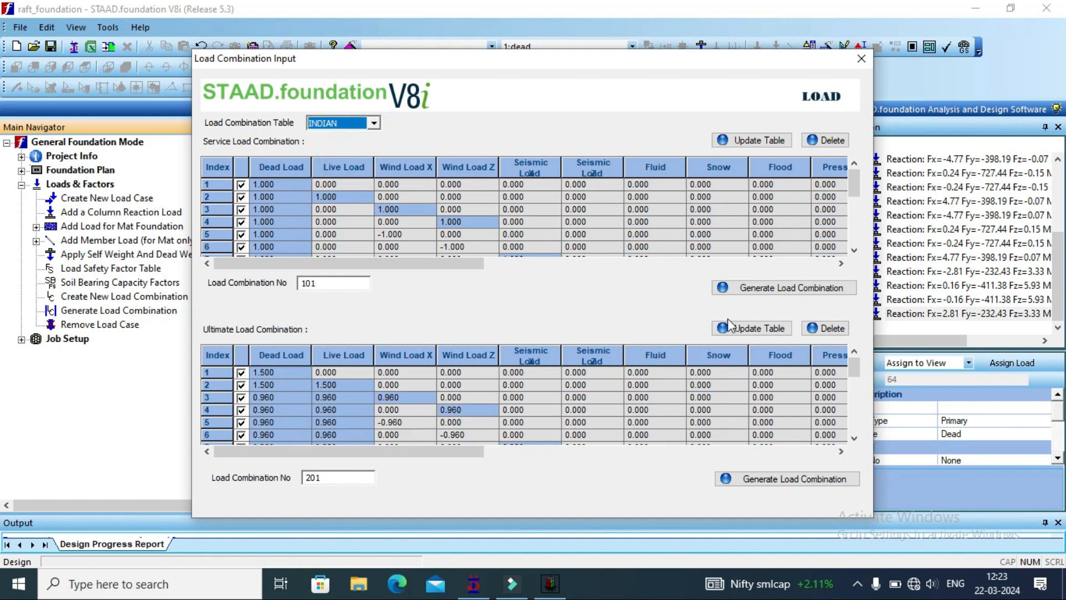
click(771, 292)
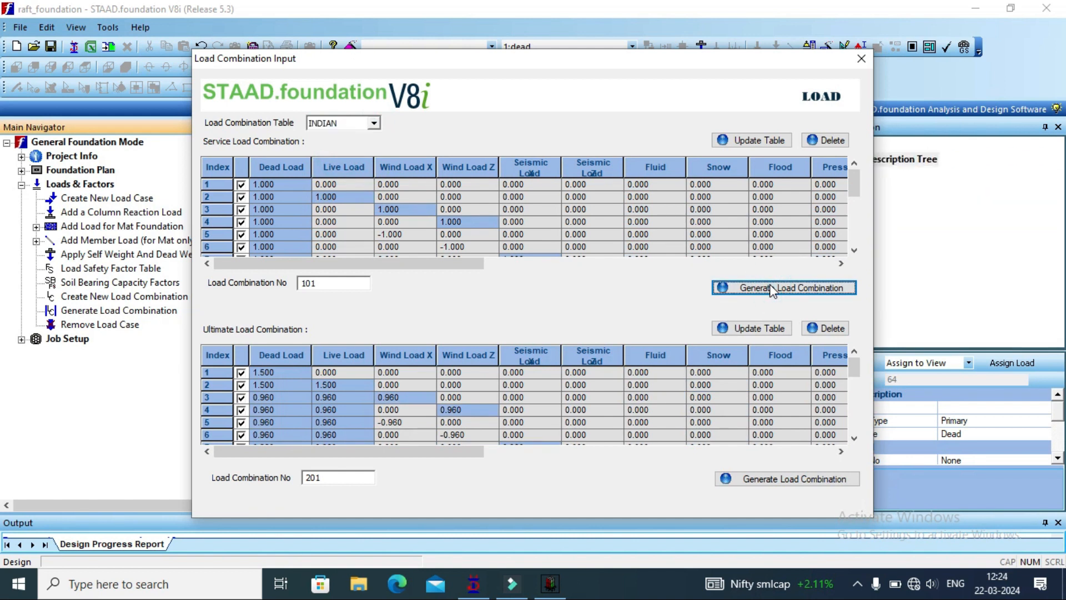
click(613, 325)
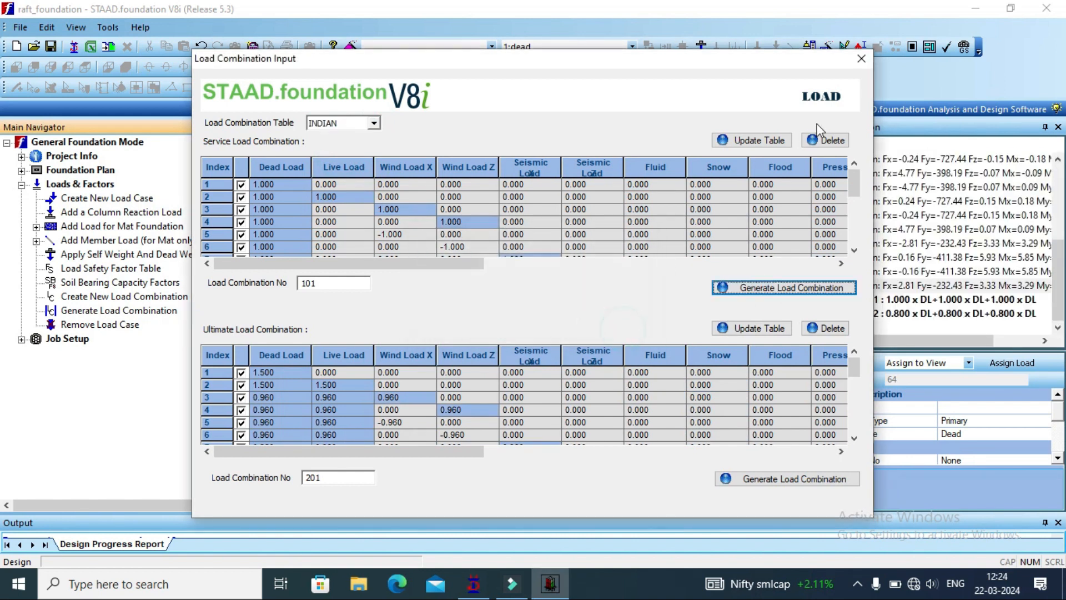
click(862, 58)
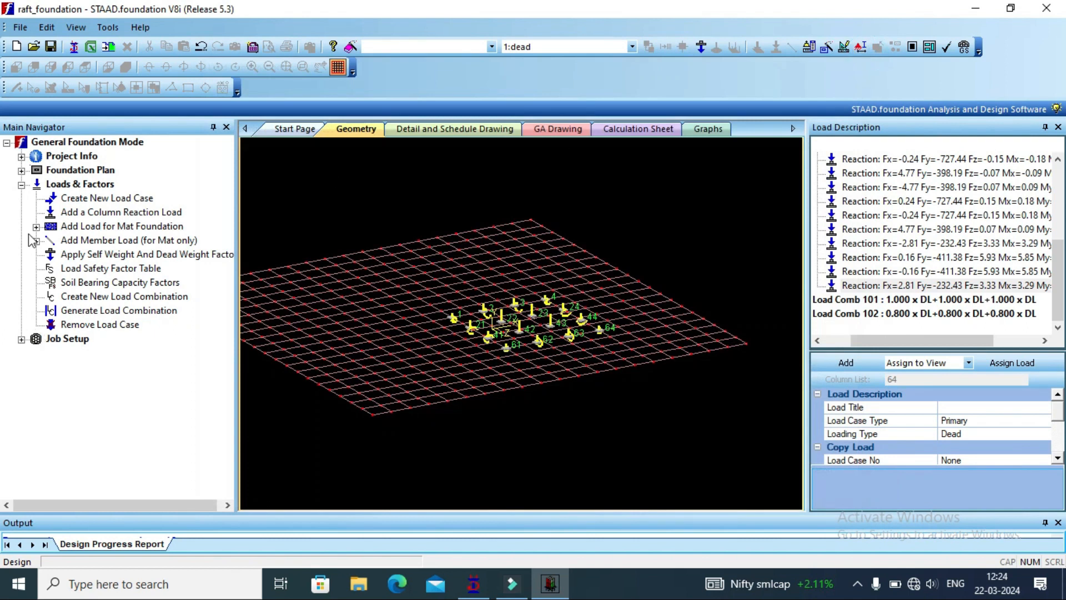
Step: Set up a new foundation job named mat with job type Mat and SI as the default unit type
click(21, 183)
click(22, 199)
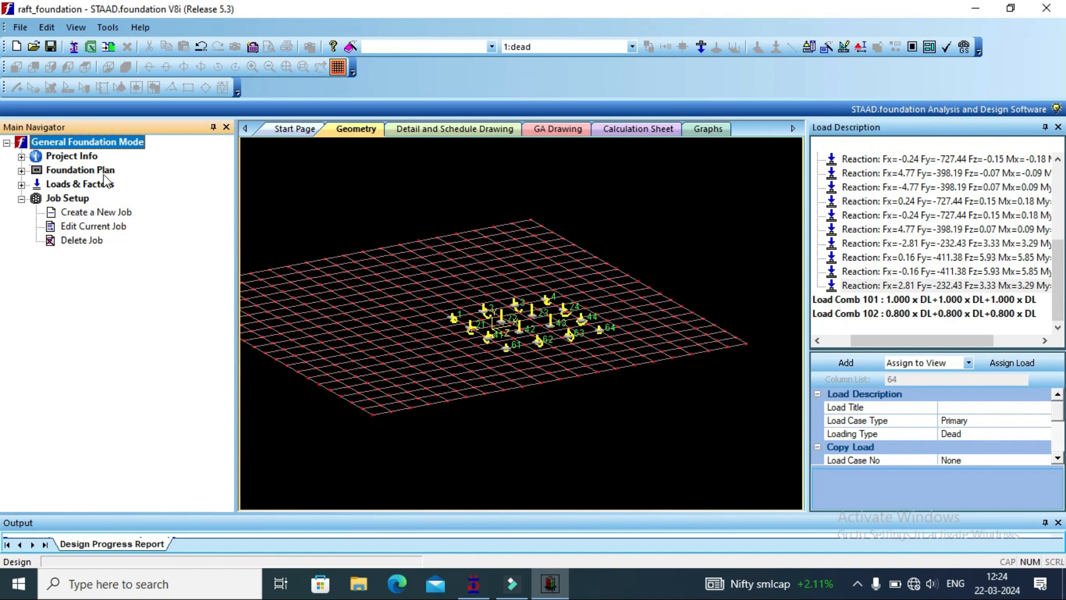
click(89, 212)
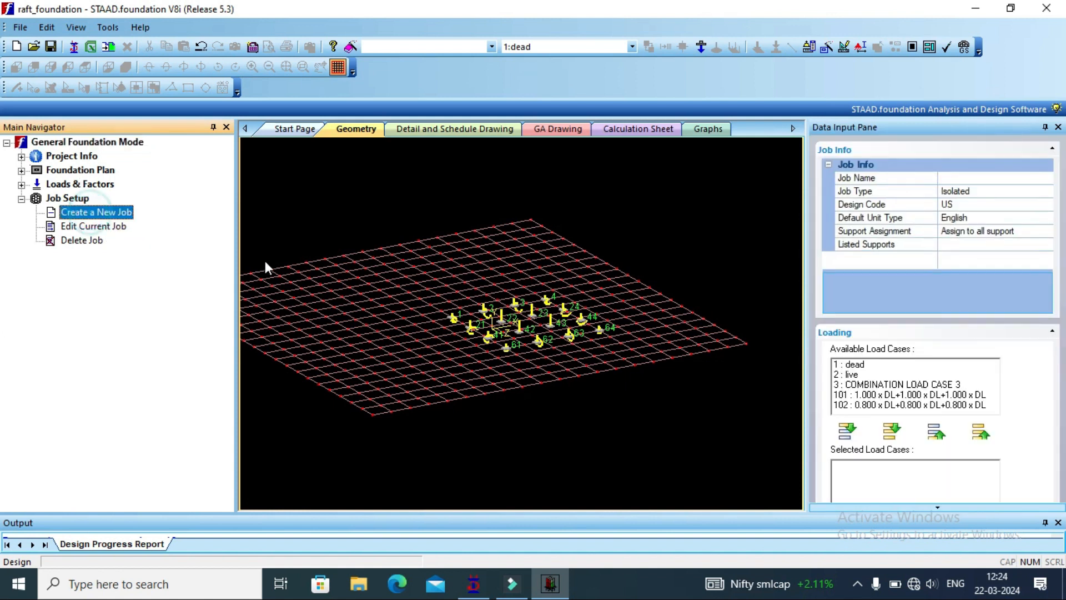
click(1014, 175)
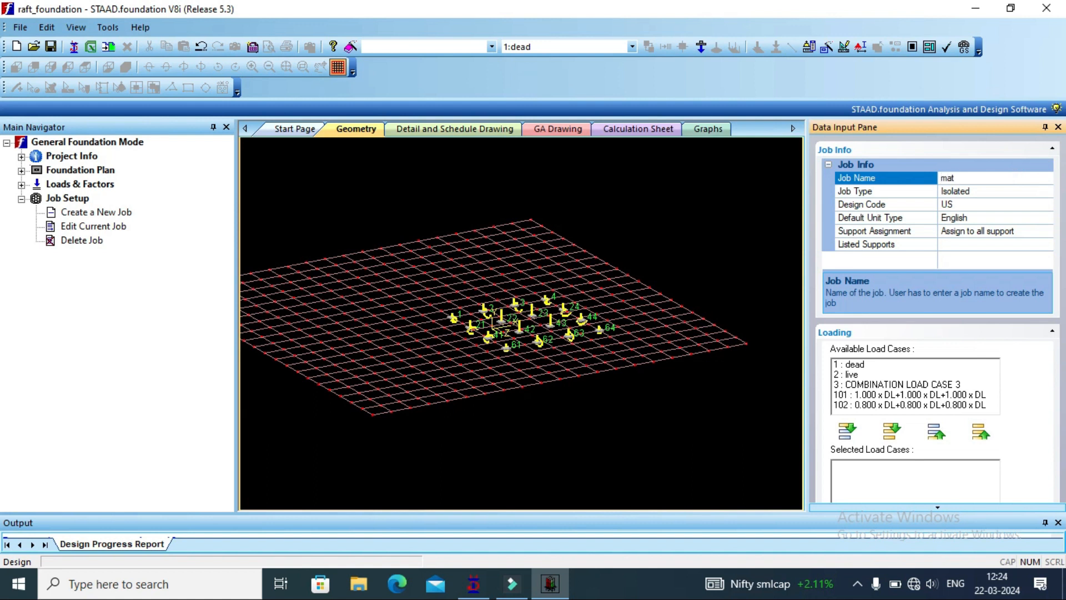
click(1043, 191)
click(950, 227)
click(1039, 218)
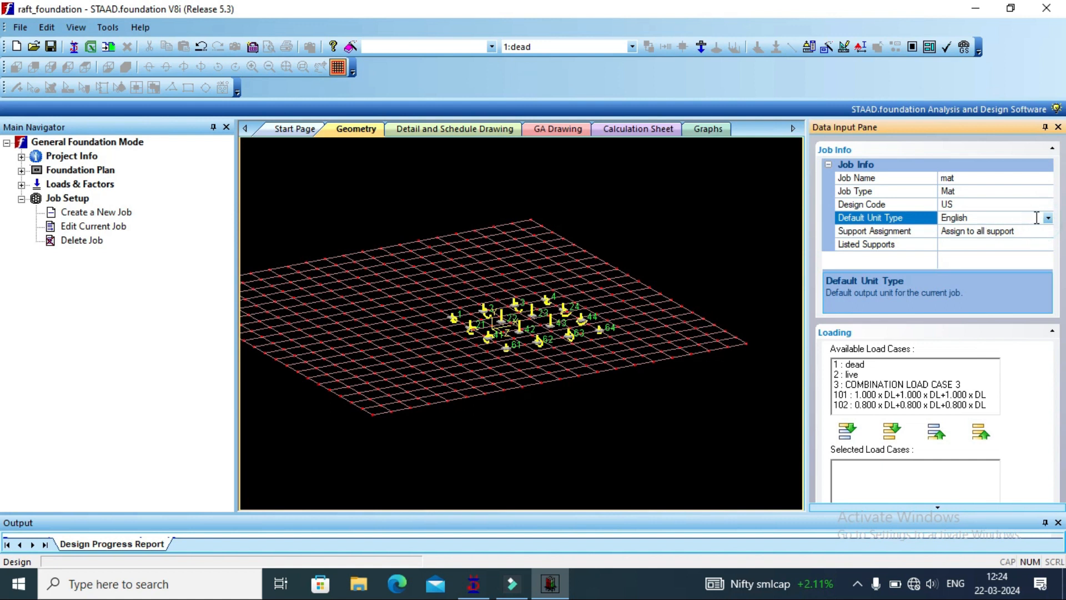
click(1048, 215)
click(947, 238)
Step: Include all available load cases in the mat job and create the job
click(898, 432)
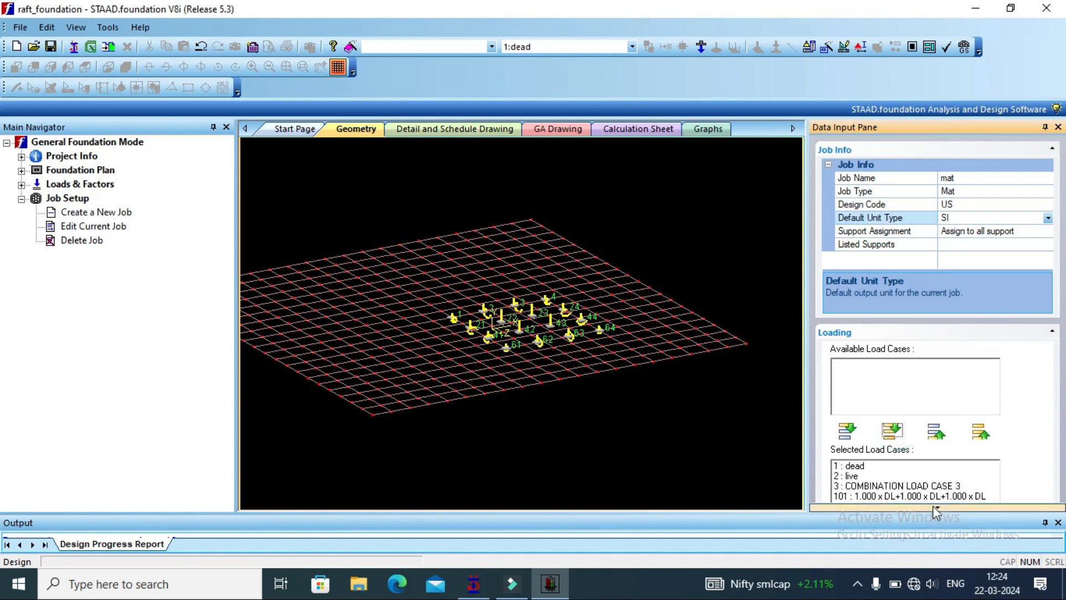
click(935, 506)
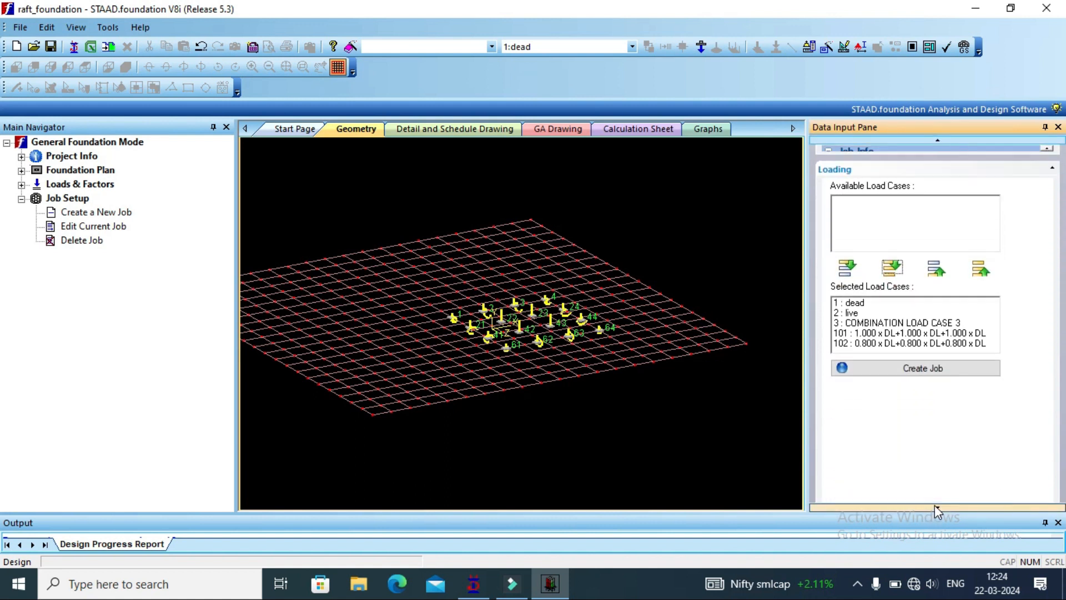
click(933, 335)
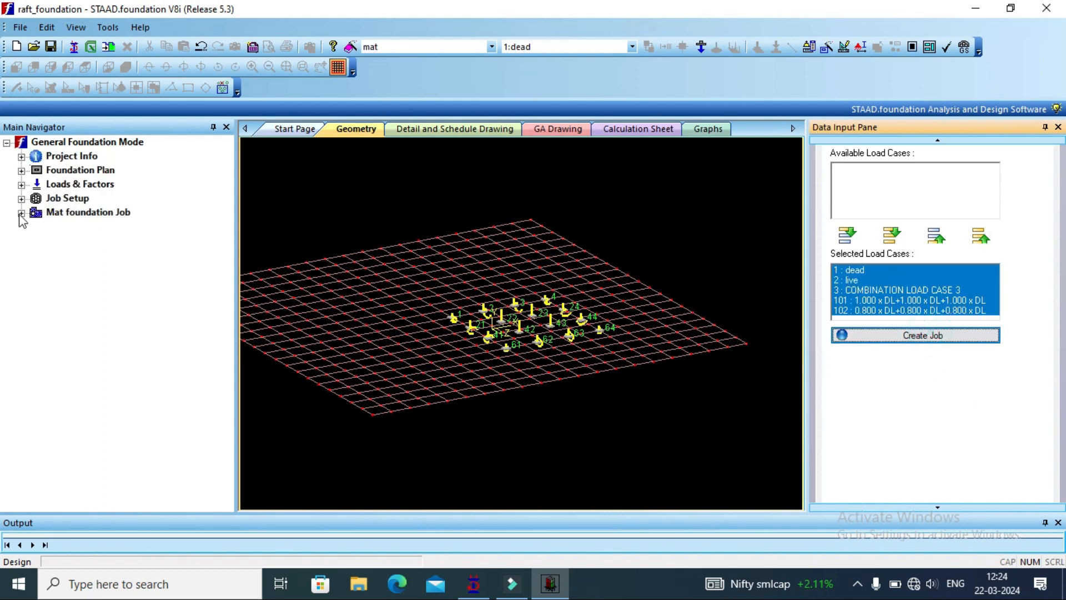
Step: Review the mat job's default properties for slab thickness, subgrade modulus, soil, beam section and pile springs
click(21, 212)
click(84, 228)
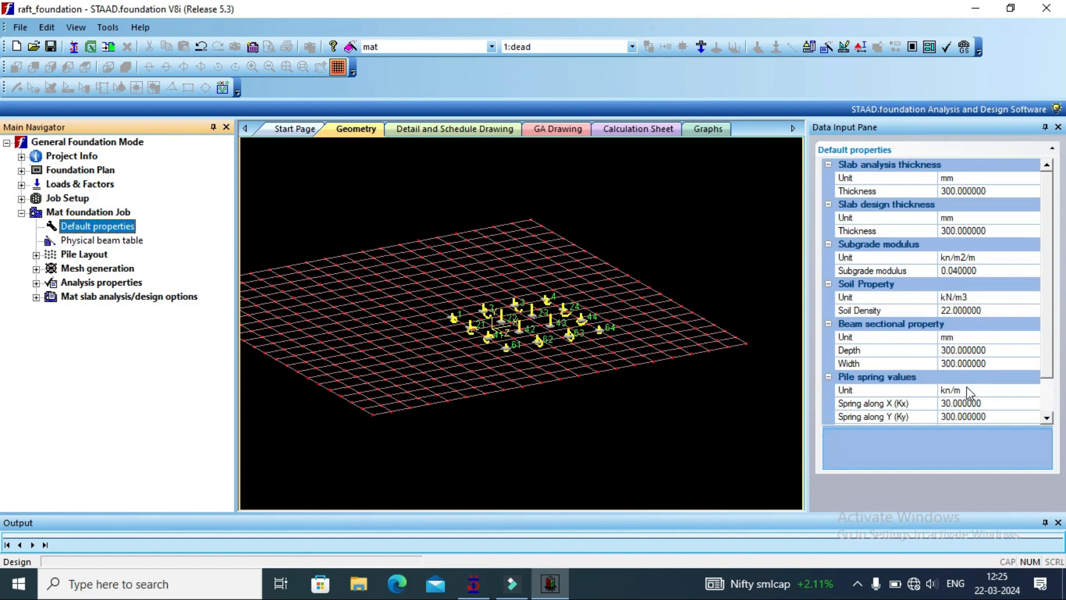
drag(1051, 349, 1055, 390)
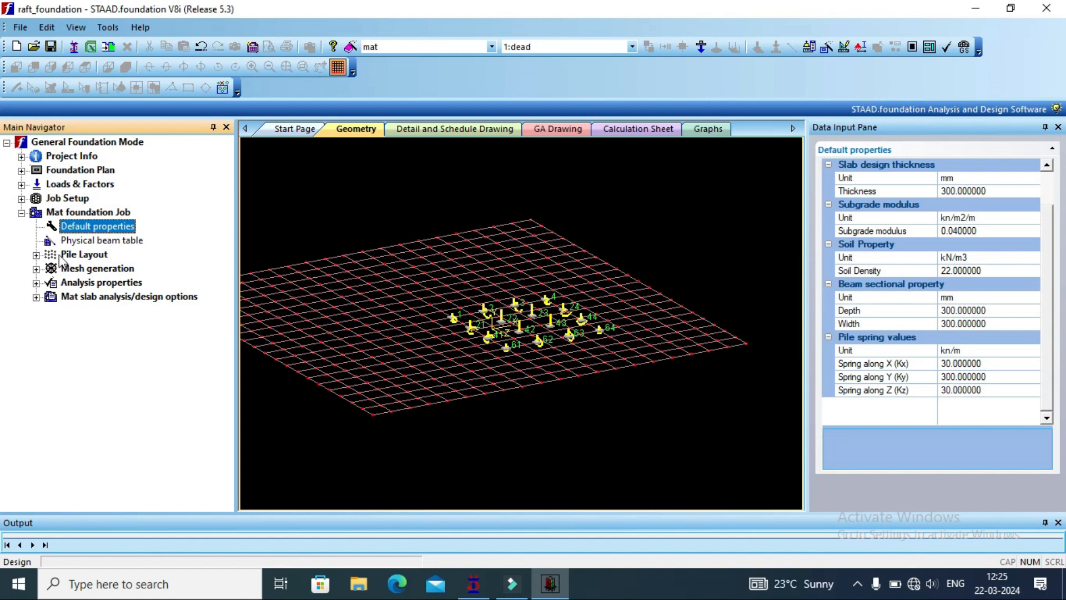
Step: Look through the pile position table and the rectangular pile arrangement settings of the mat job
click(36, 255)
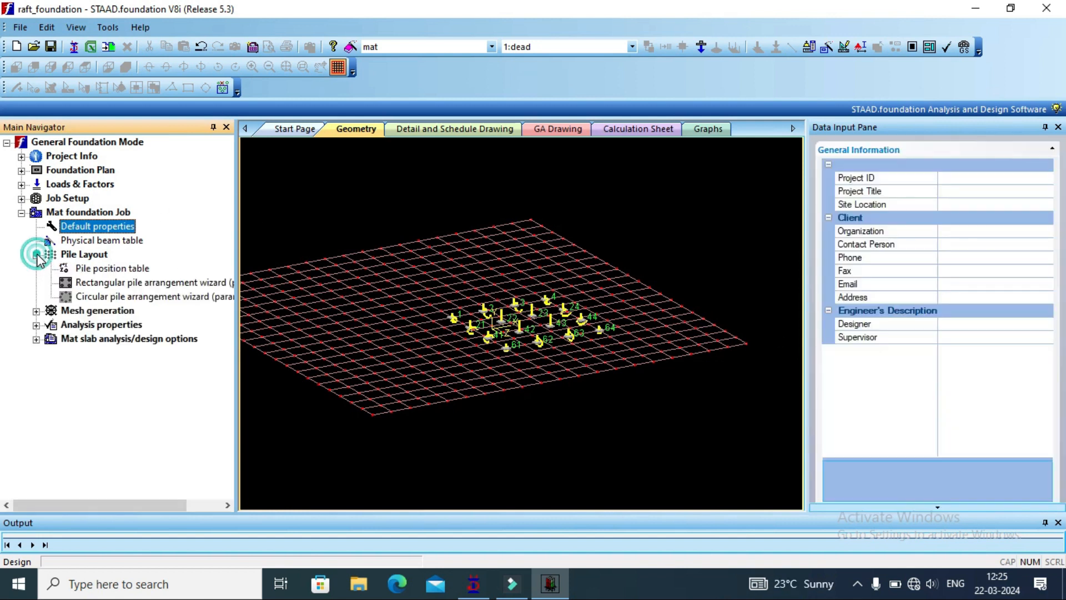
click(96, 271)
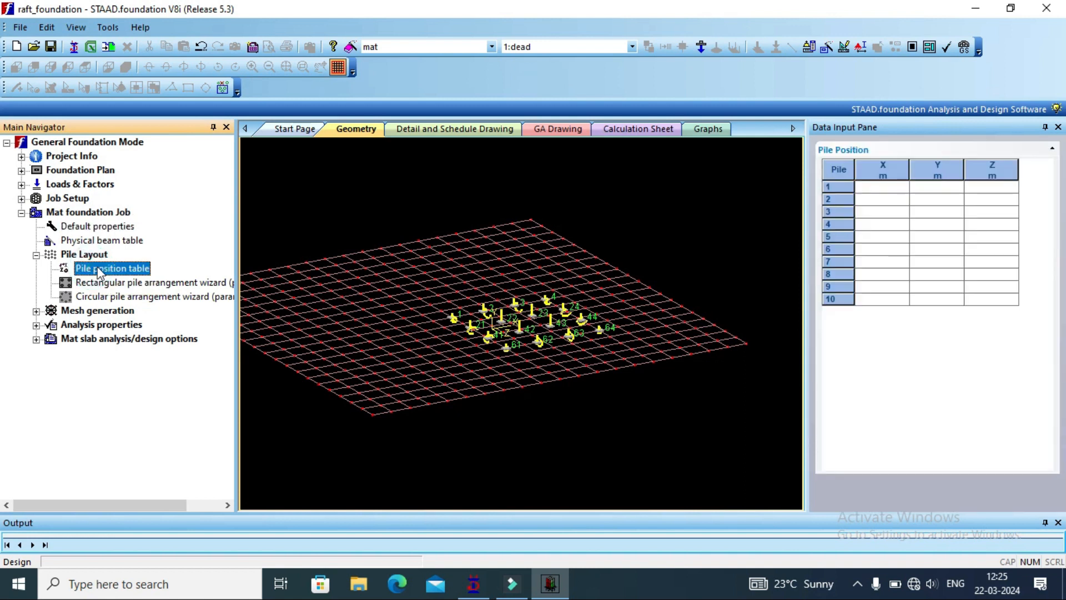
click(107, 284)
scroll(570, 328, up, 3)
scroll(569, 327, up, 3)
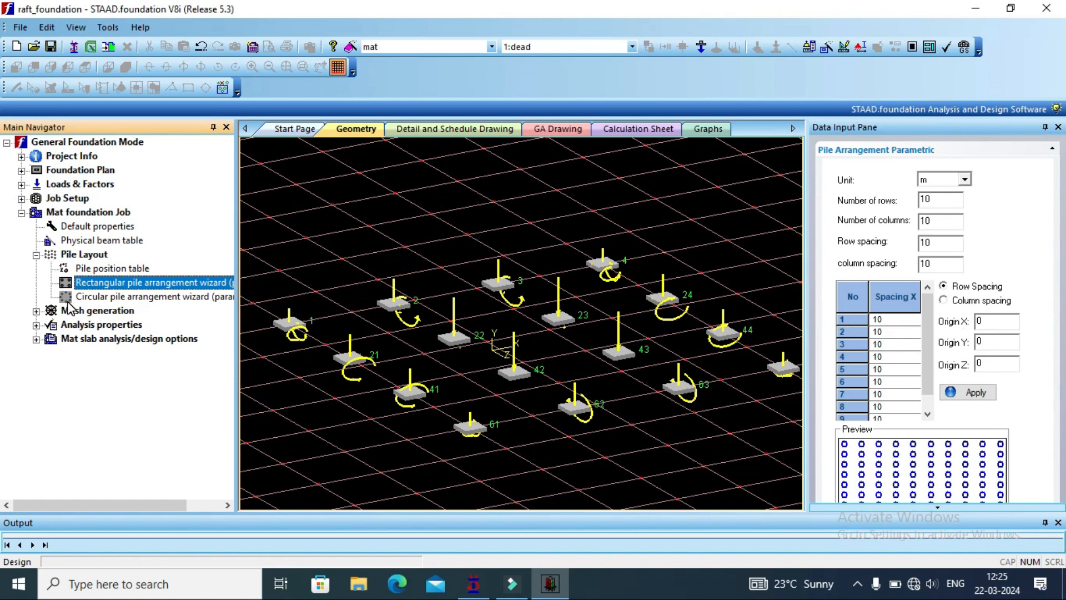
click(88, 270)
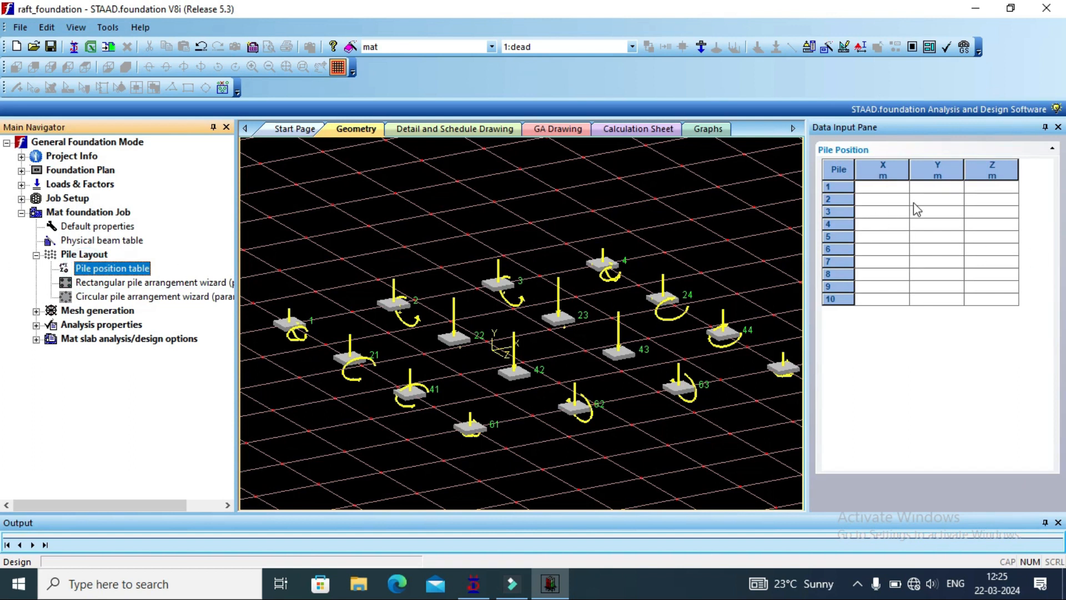
click(36, 255)
Step: Show the options for adding meshing regions under the mat job's mesh generation and open the meshing setup
click(36, 269)
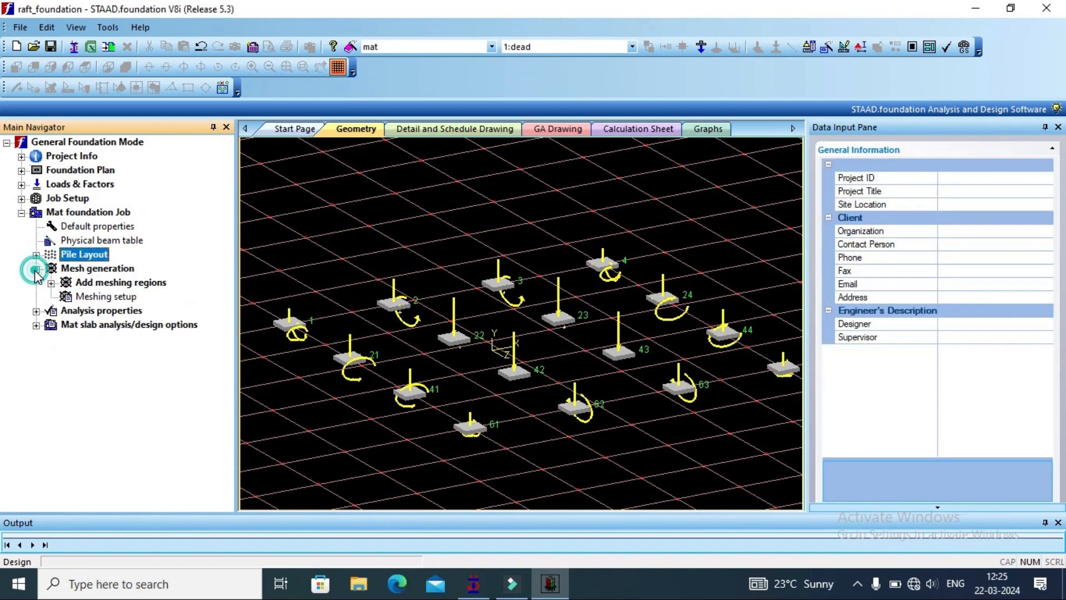
click(109, 285)
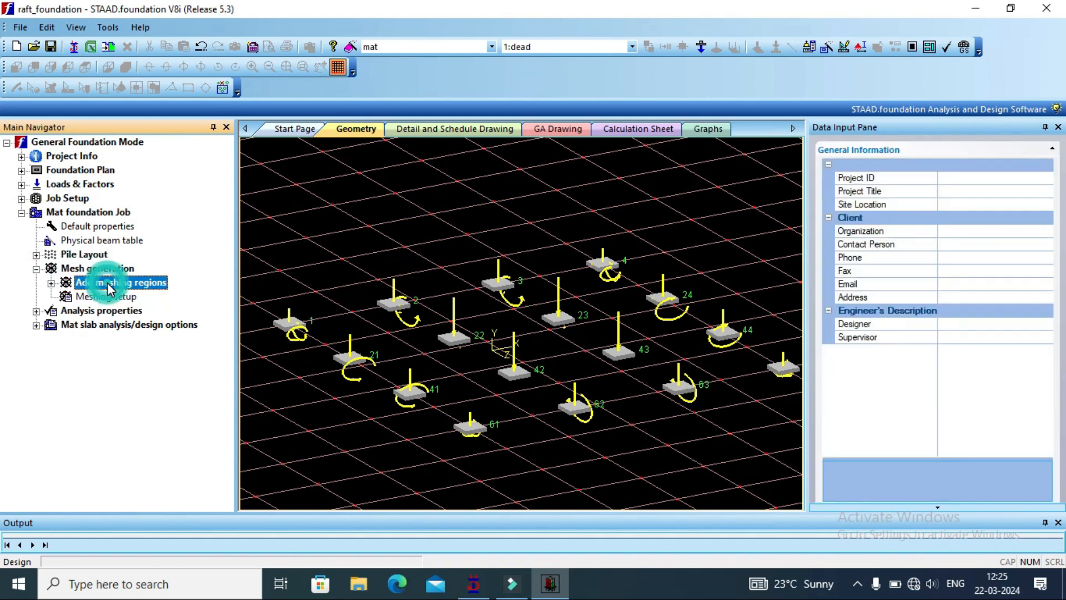
click(50, 284)
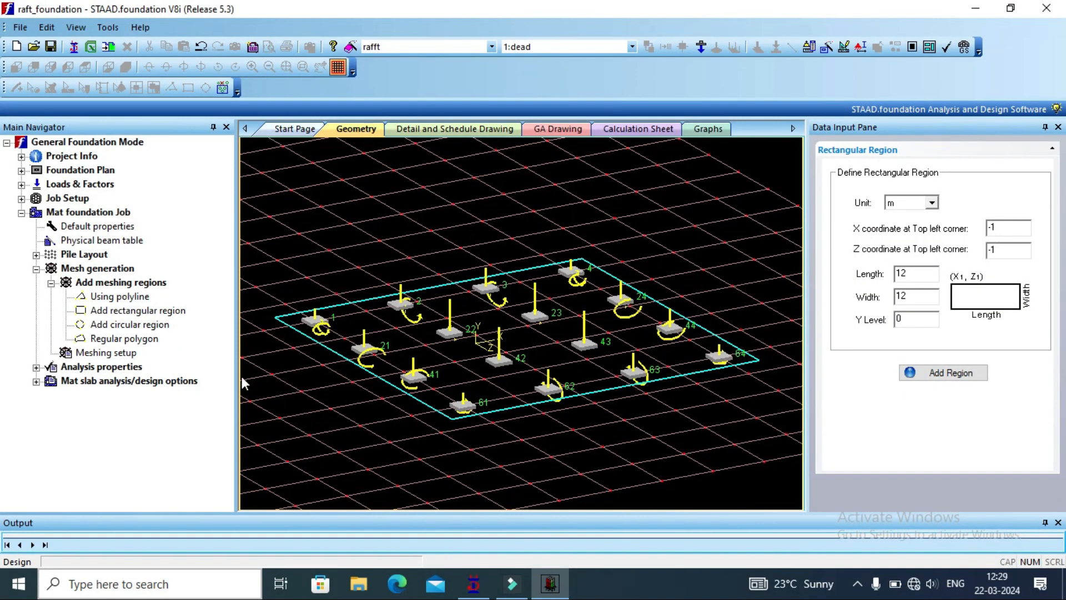
click(51, 284)
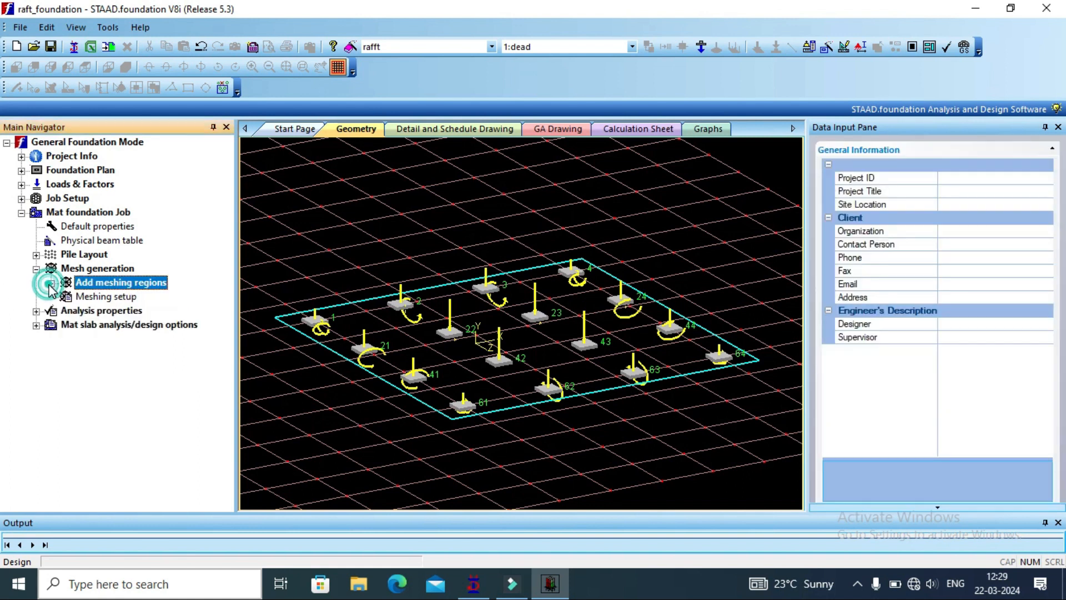
click(108, 297)
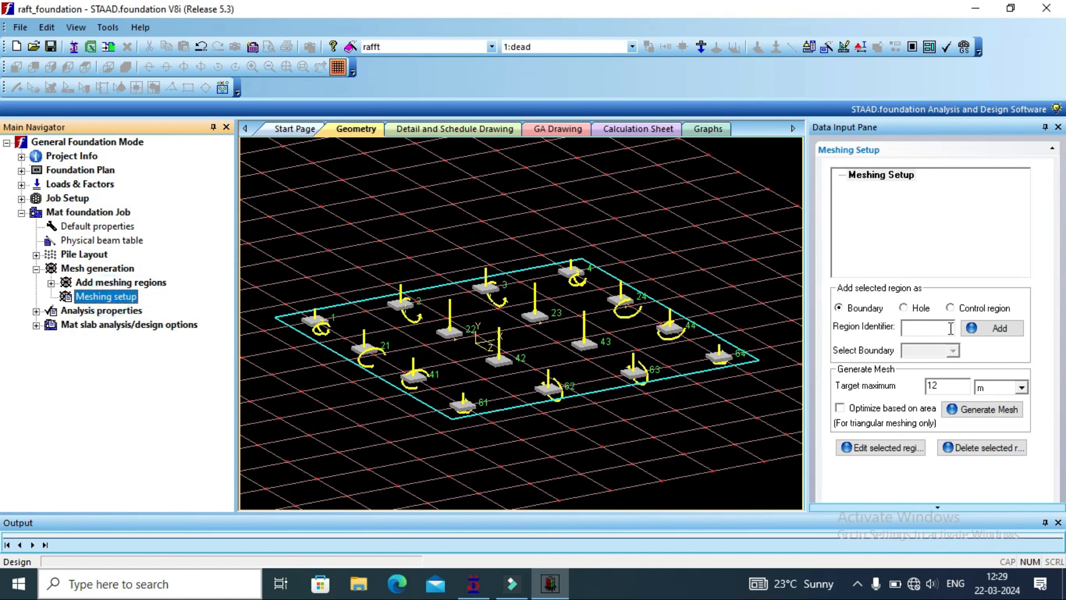
Step: Try to add the rectangular region around the supports as a meshing boundary without a region identifier
click(992, 328)
click(649, 236)
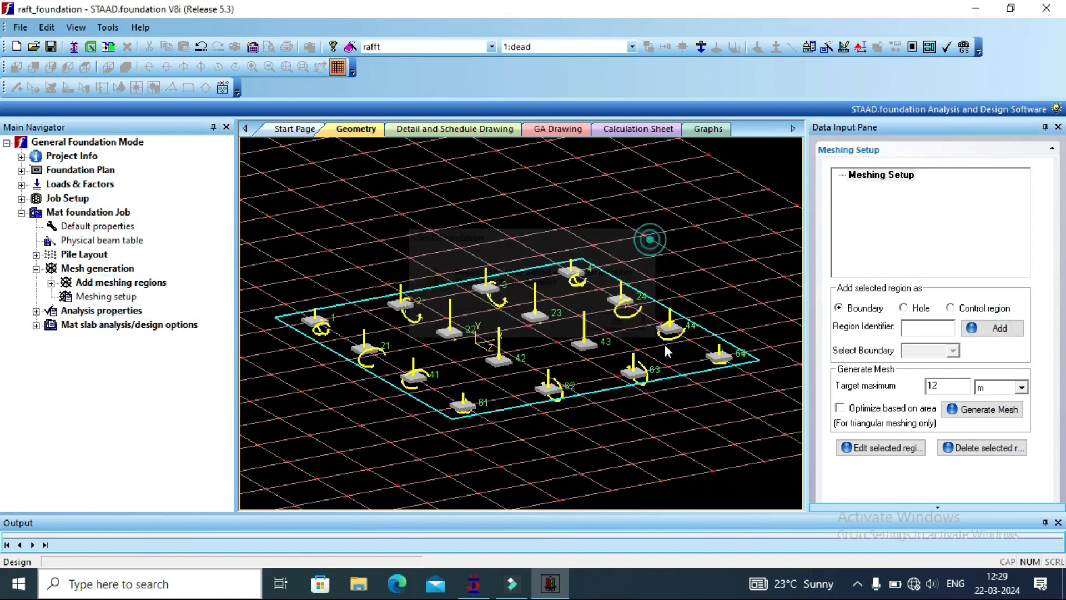
click(673, 378)
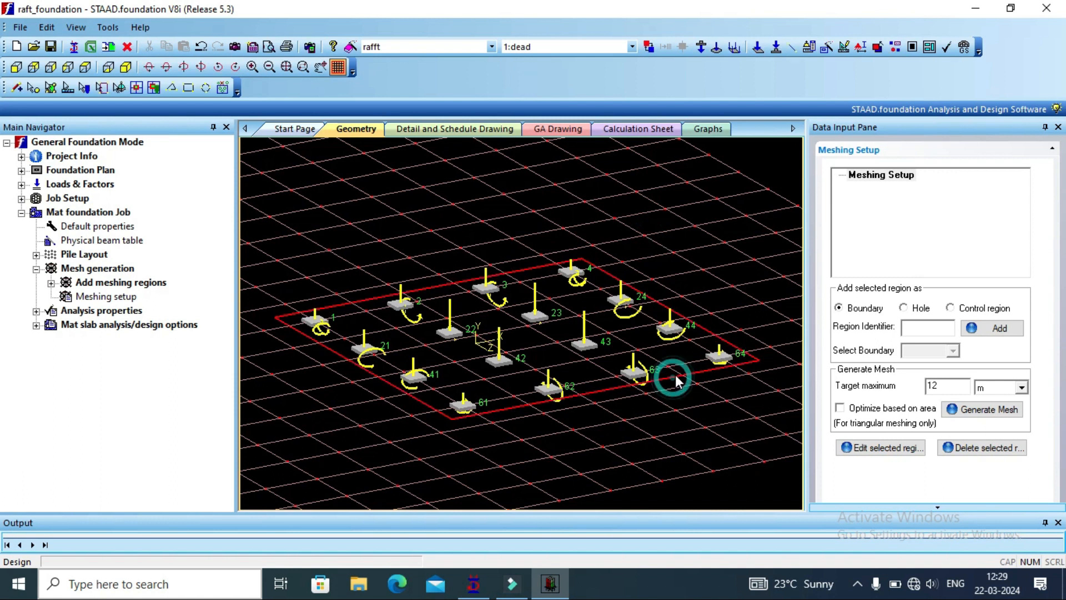
click(994, 328)
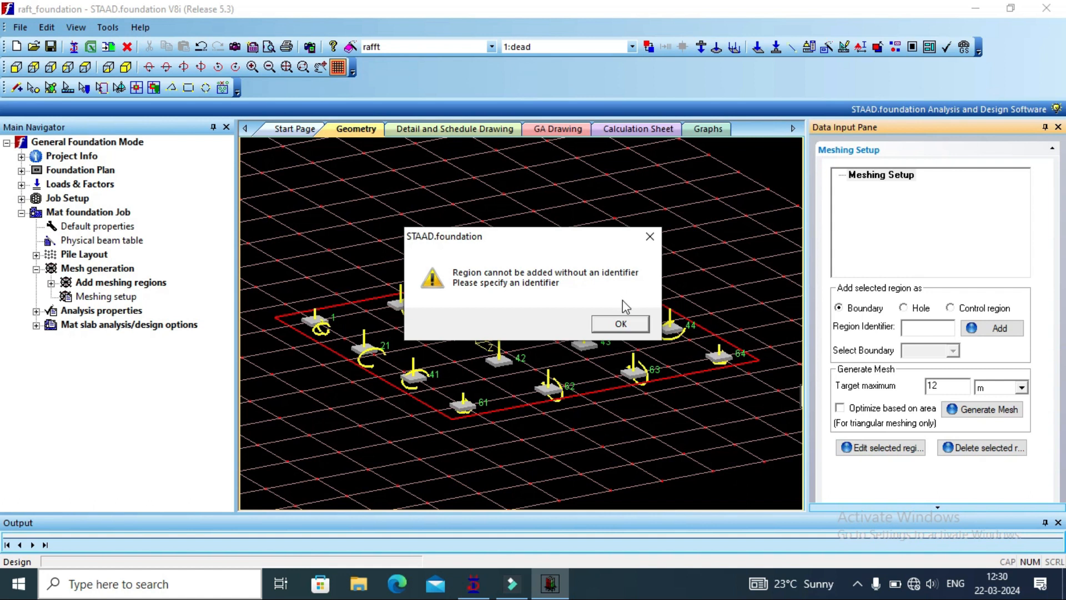
click(622, 325)
click(889, 176)
Step: Add the rectangular region around the supports as a meshing boundary with region identifier 1234
click(692, 377)
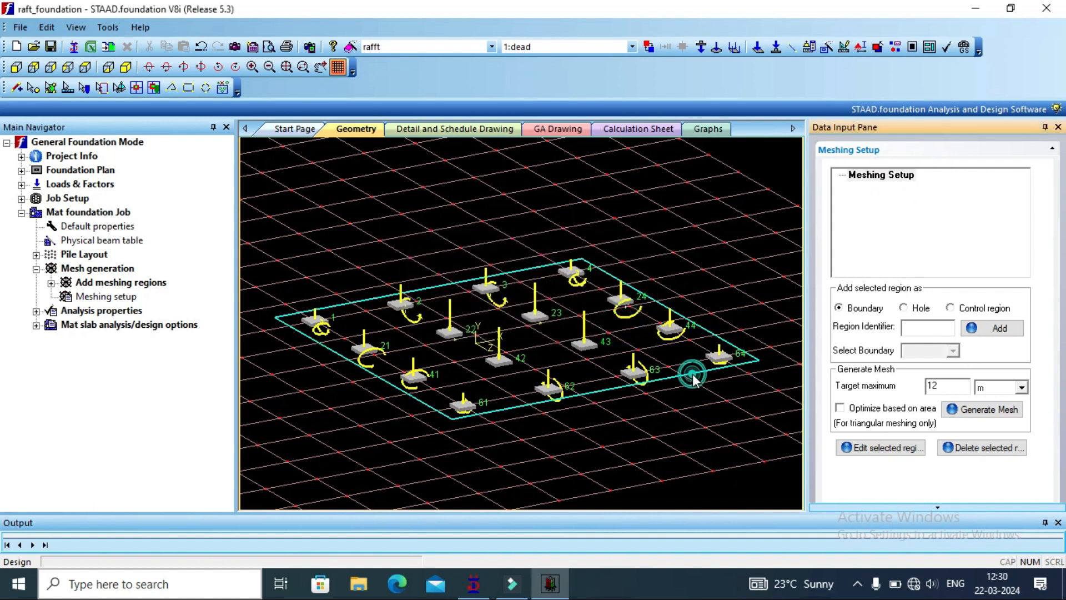
click(986, 329)
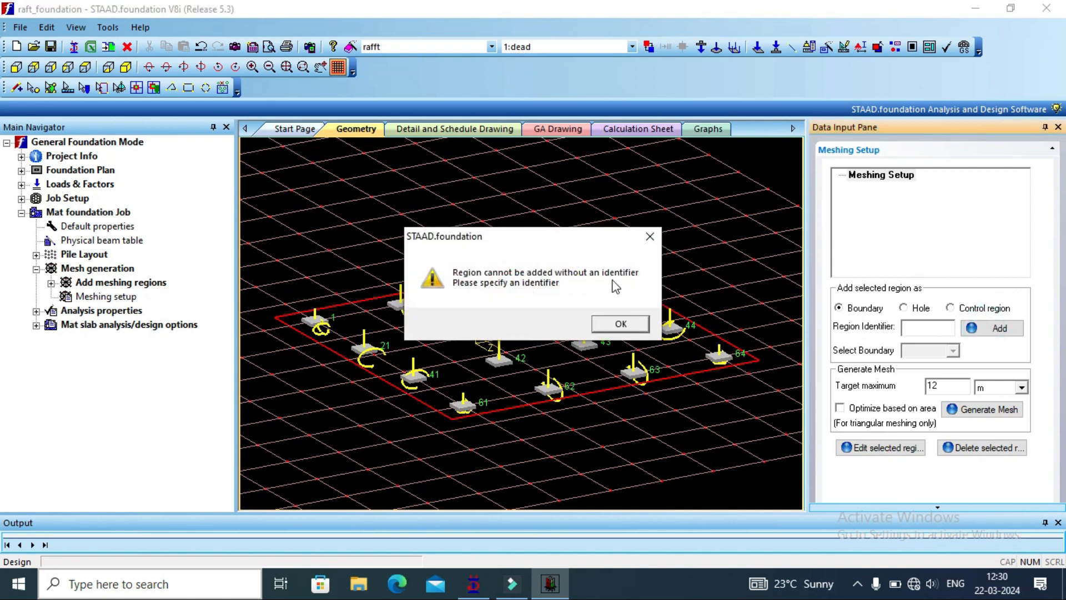
click(620, 317)
click(927, 329)
text(1234)
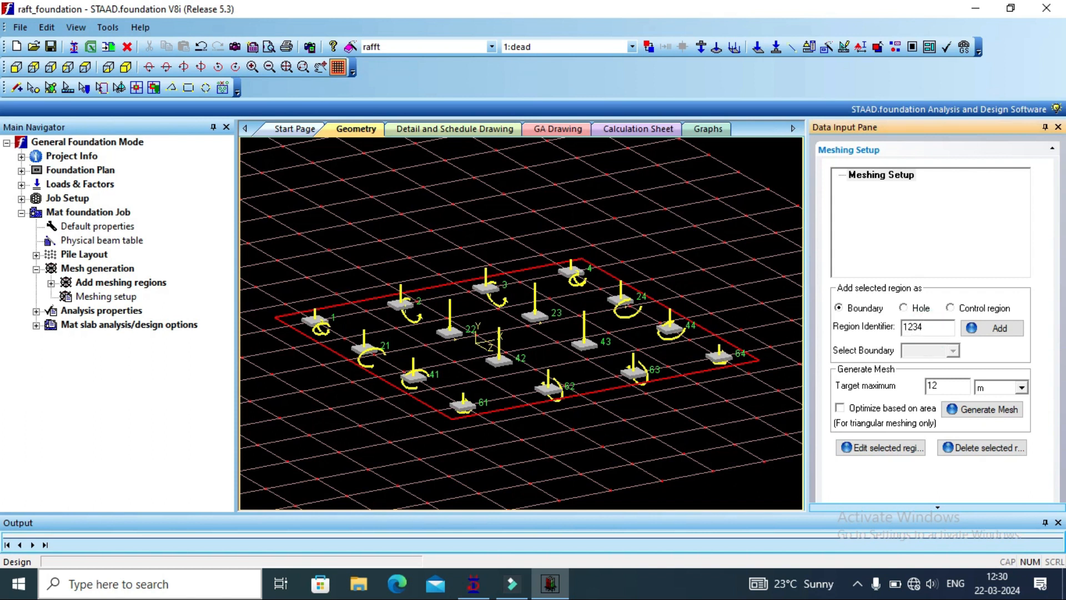
click(994, 329)
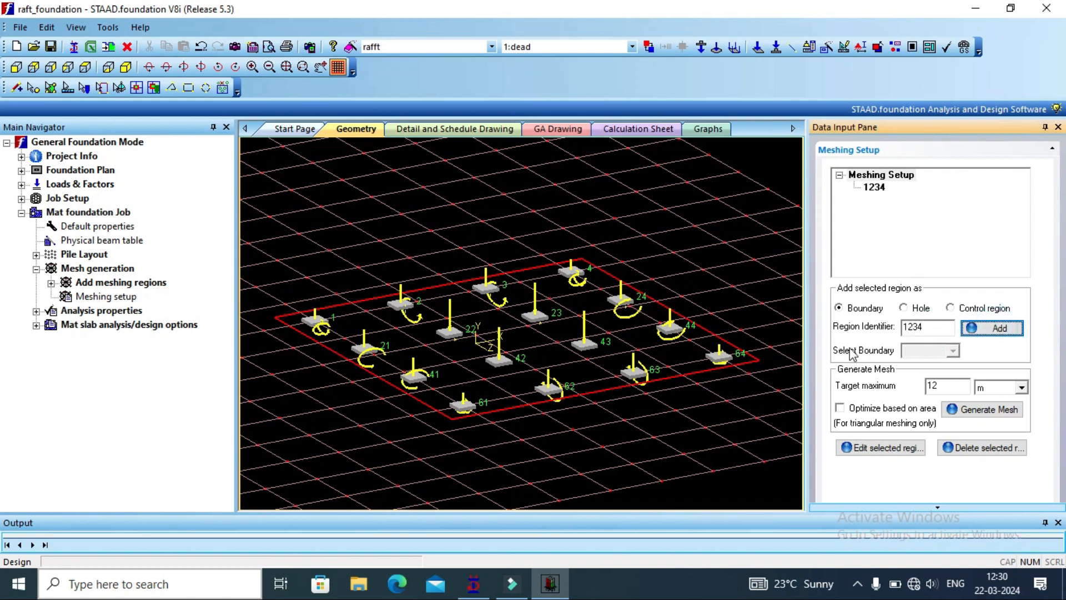
Step: Try to generate the mesh with no boundary chosen in the meshing setup
click(979, 411)
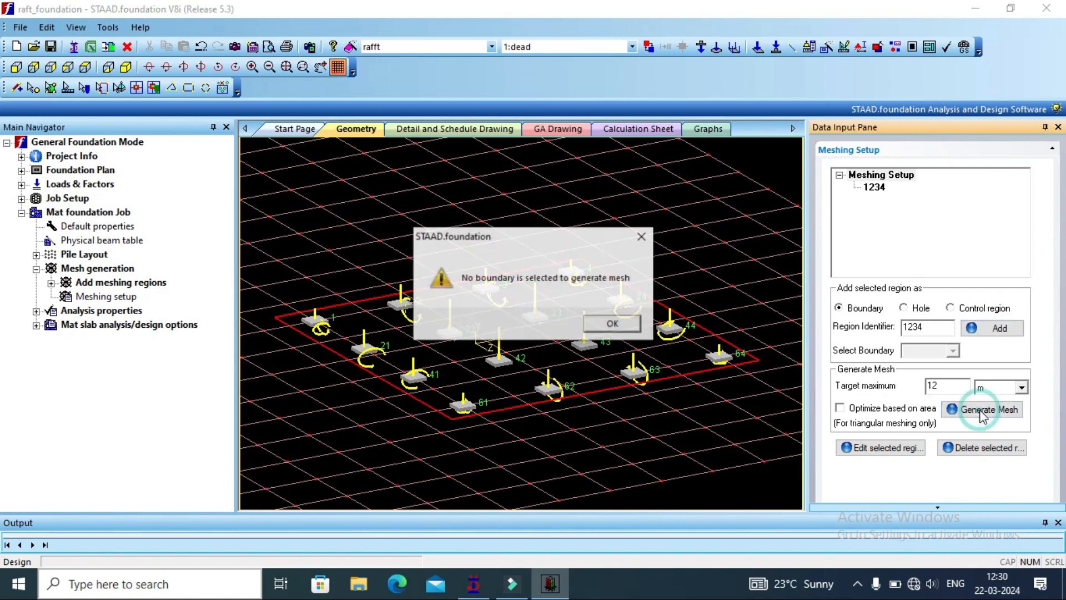
key(Return)
click(662, 374)
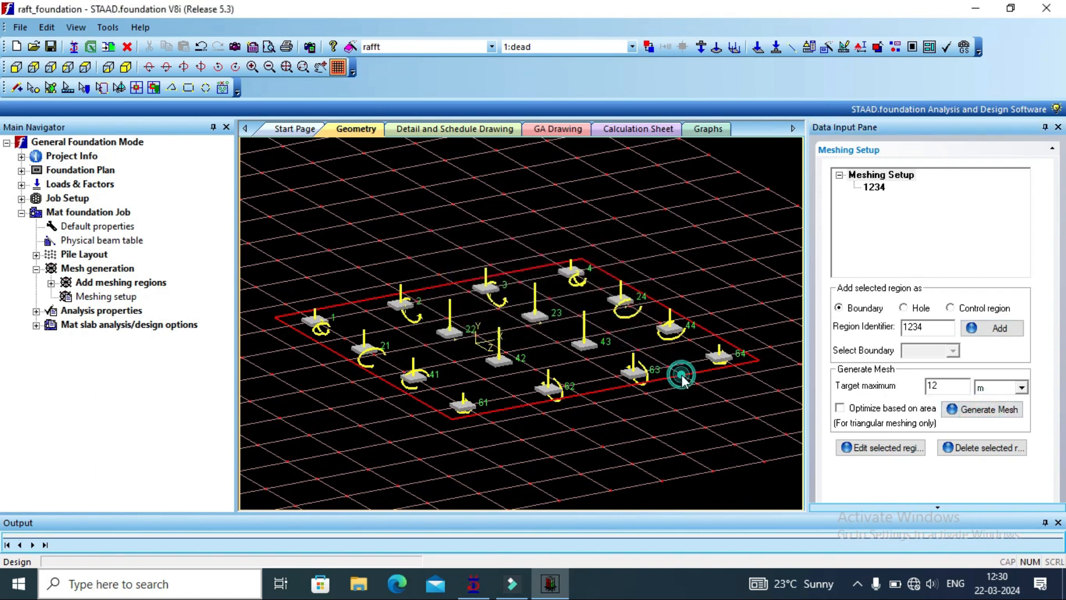
Step: Generate a quadrilateral mesh for boundary 1234 with a target maximum element size of 12 in
click(875, 187)
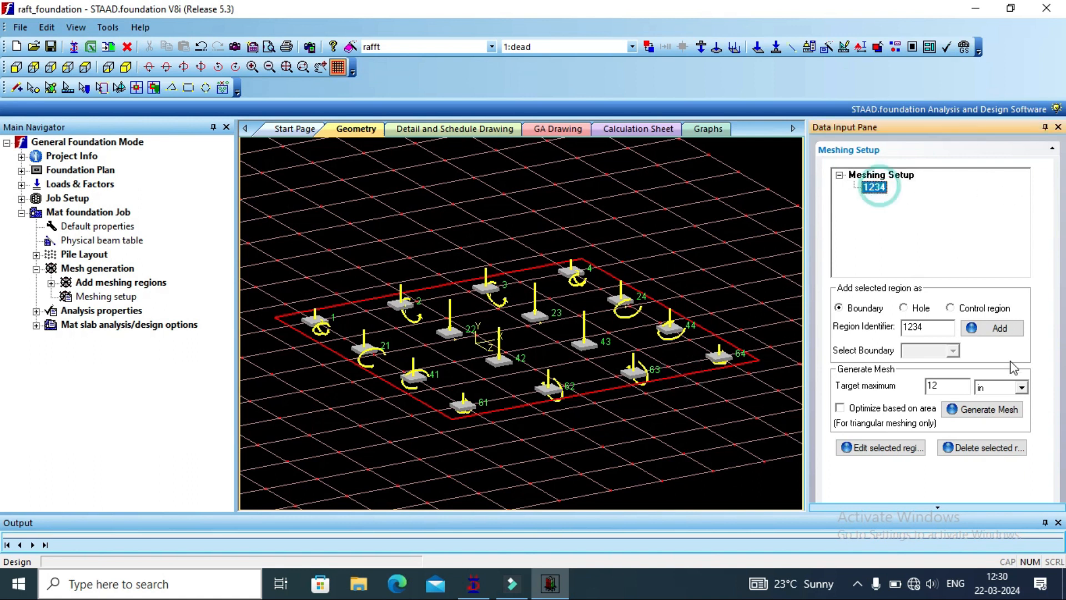
click(987, 412)
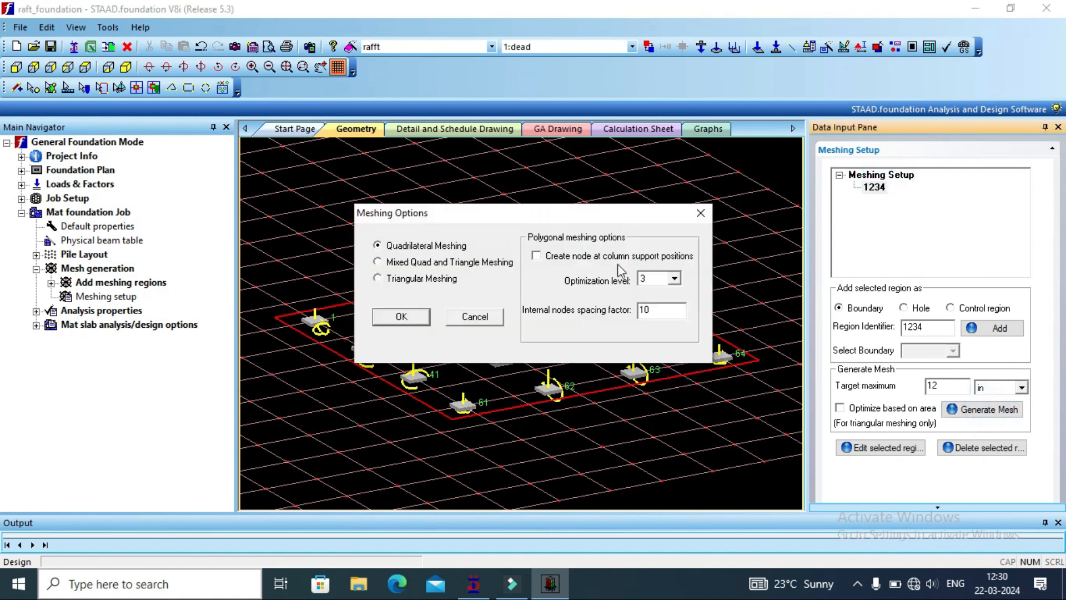
click(402, 316)
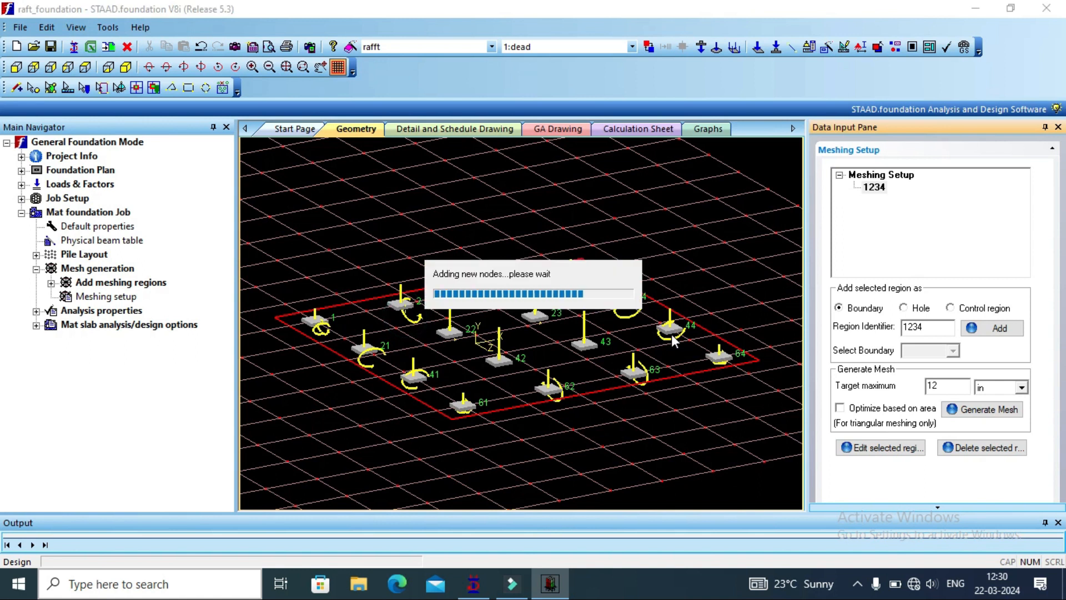
scroll(548, 361, up, 5)
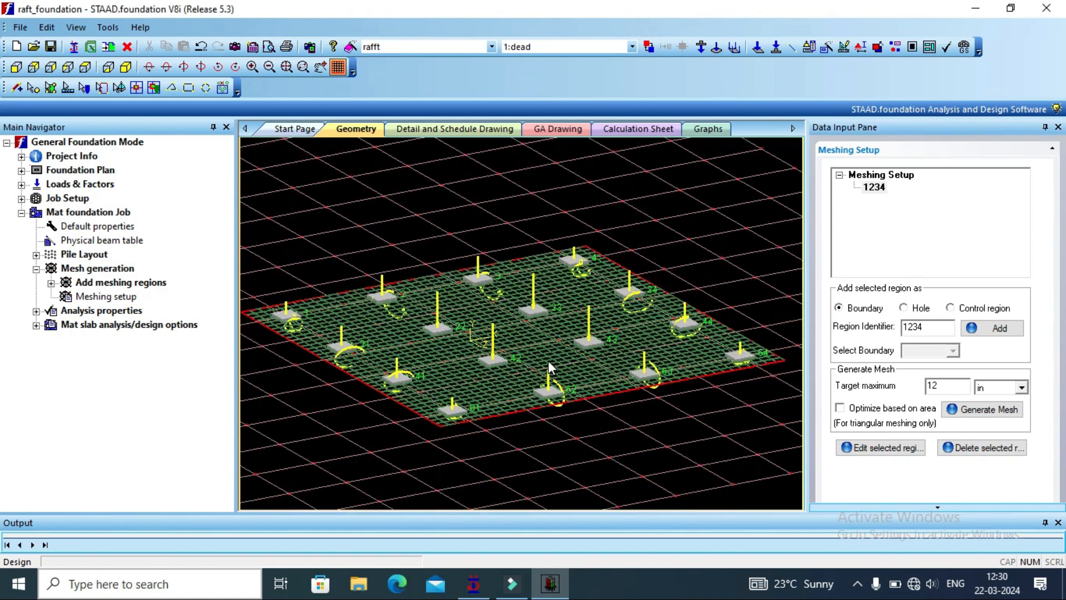
scroll(548, 361, down, 3)
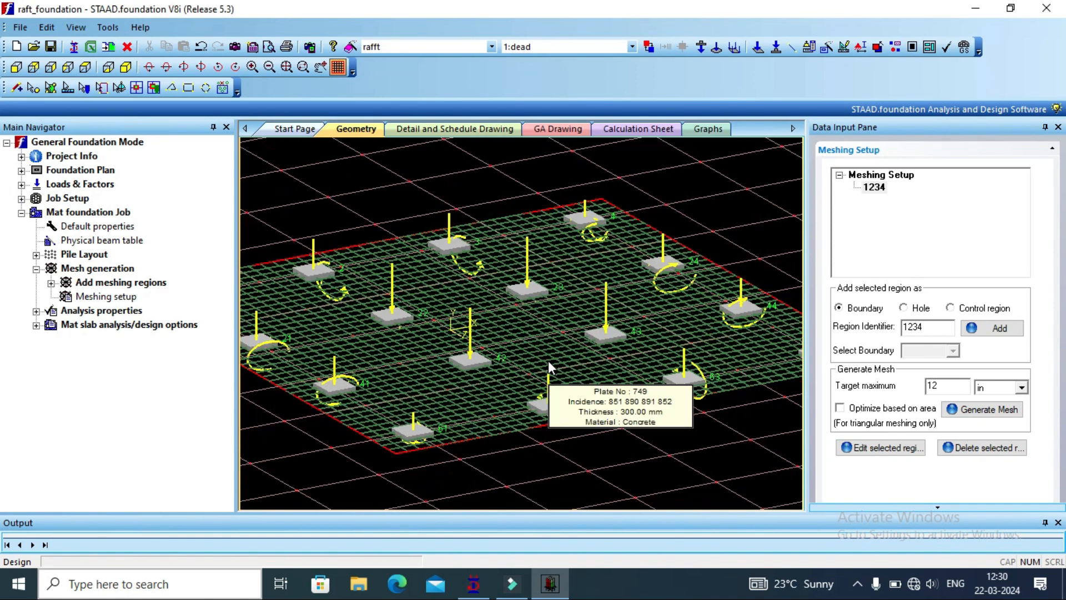
Step: Review the analysis and design slab thickness of region 1234
click(36, 311)
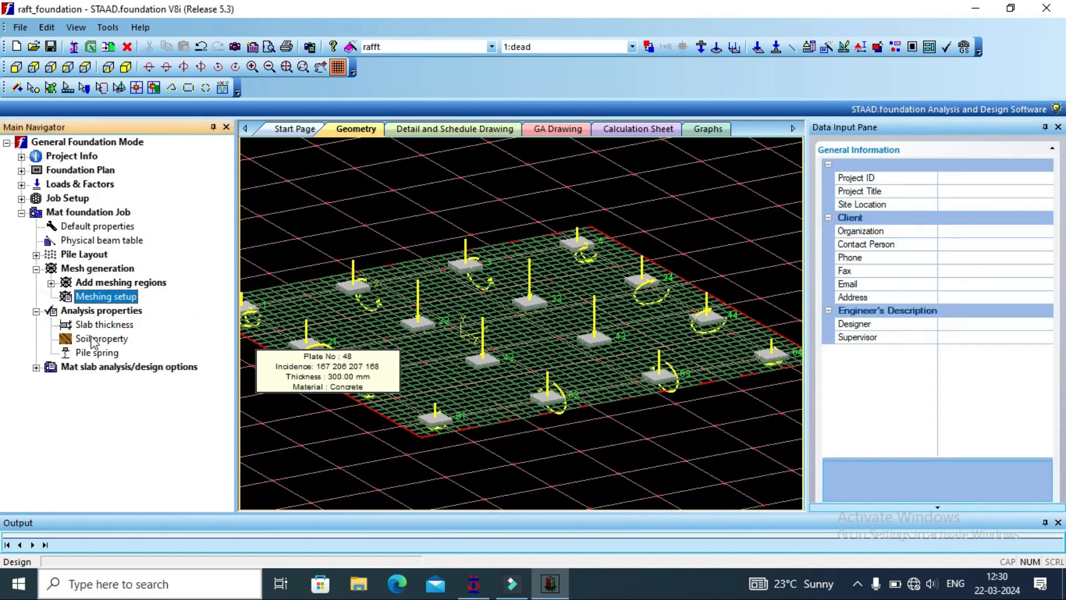
click(103, 325)
click(895, 222)
click(883, 222)
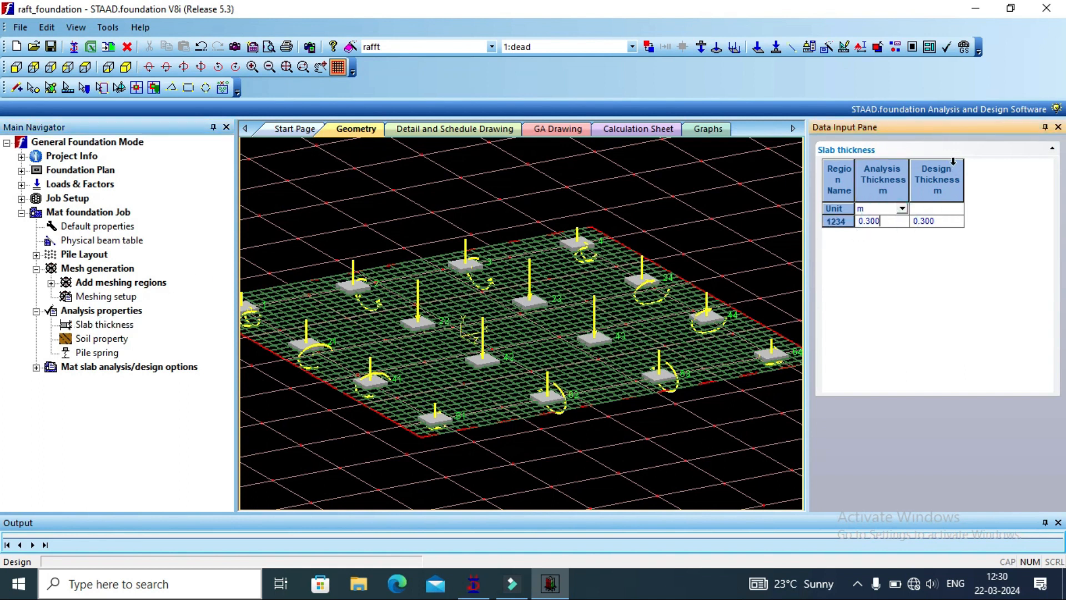
Step: Enable the use of soil springs for region 1234 in the soil properties and check the pile spring definition
double_click(48, 313)
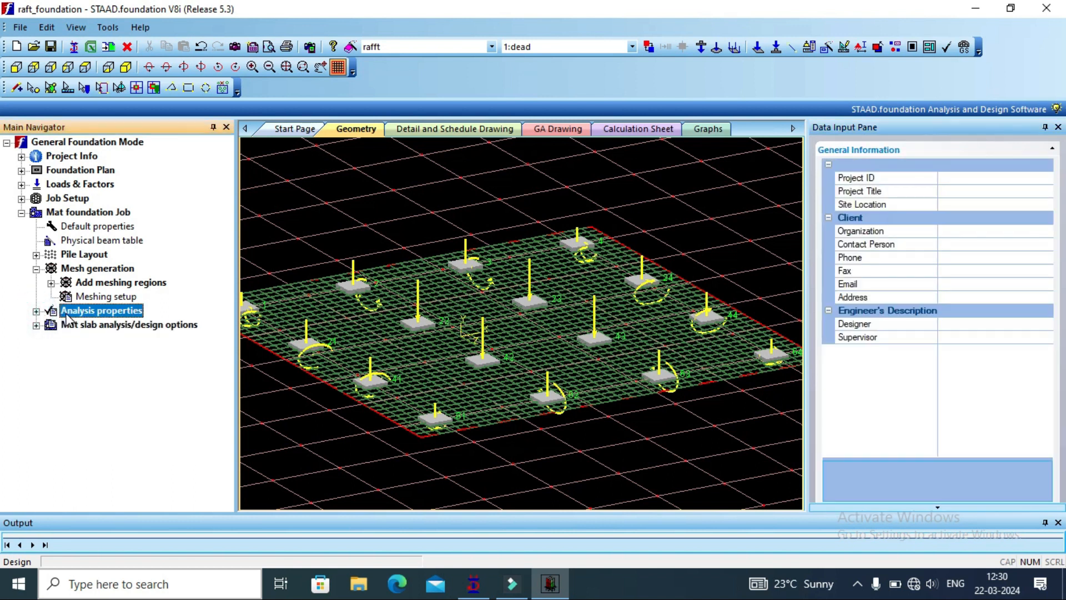
click(37, 312)
click(82, 340)
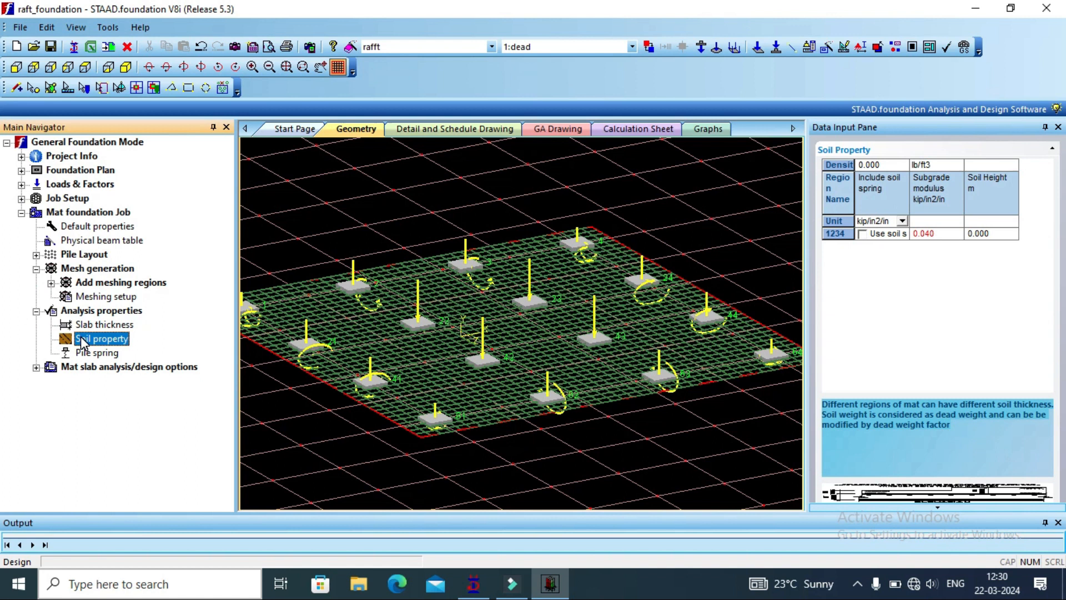
click(863, 234)
click(862, 235)
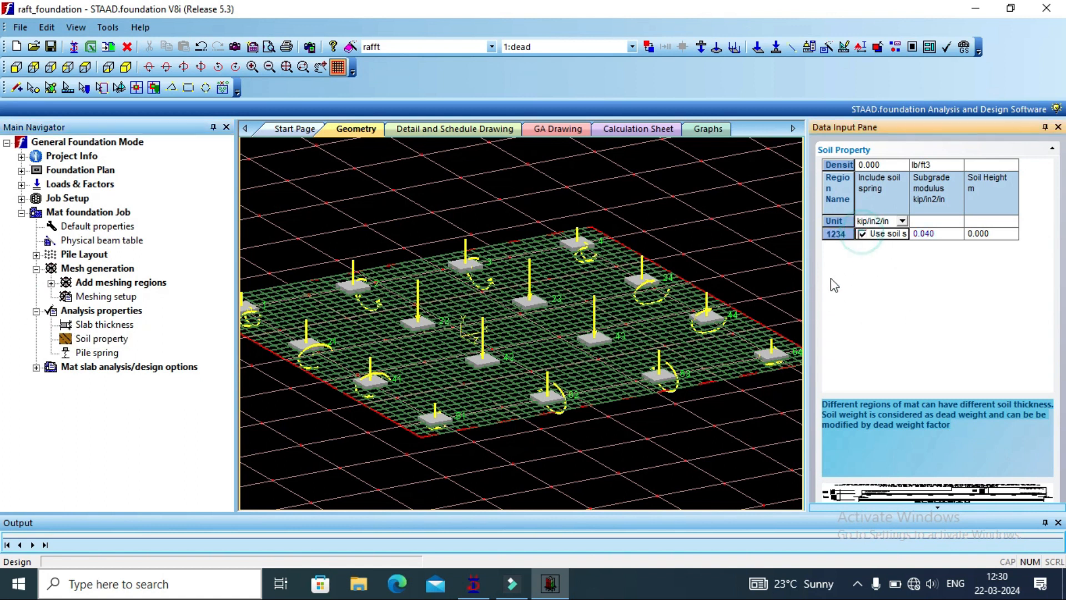
click(102, 354)
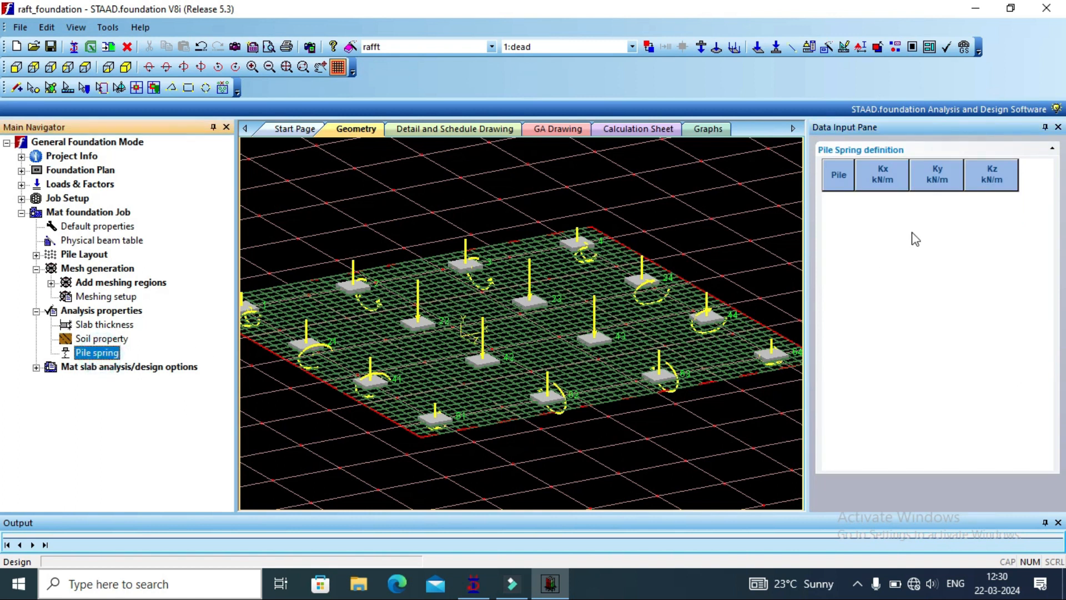
Step: Run the mat slab analysis and confirm the analyze/design request
click(36, 311)
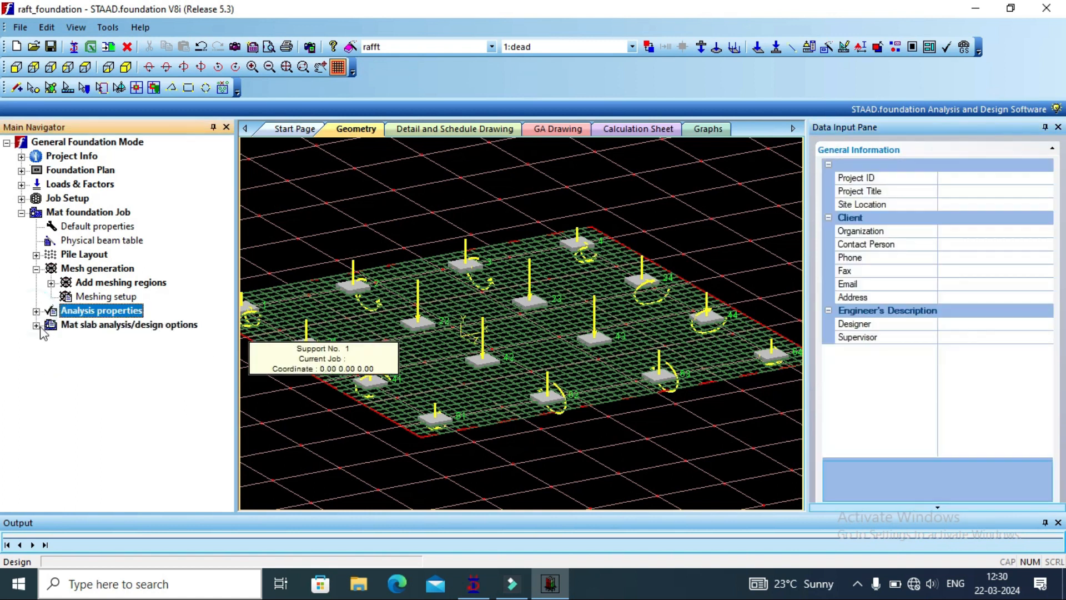
click(36, 325)
click(85, 340)
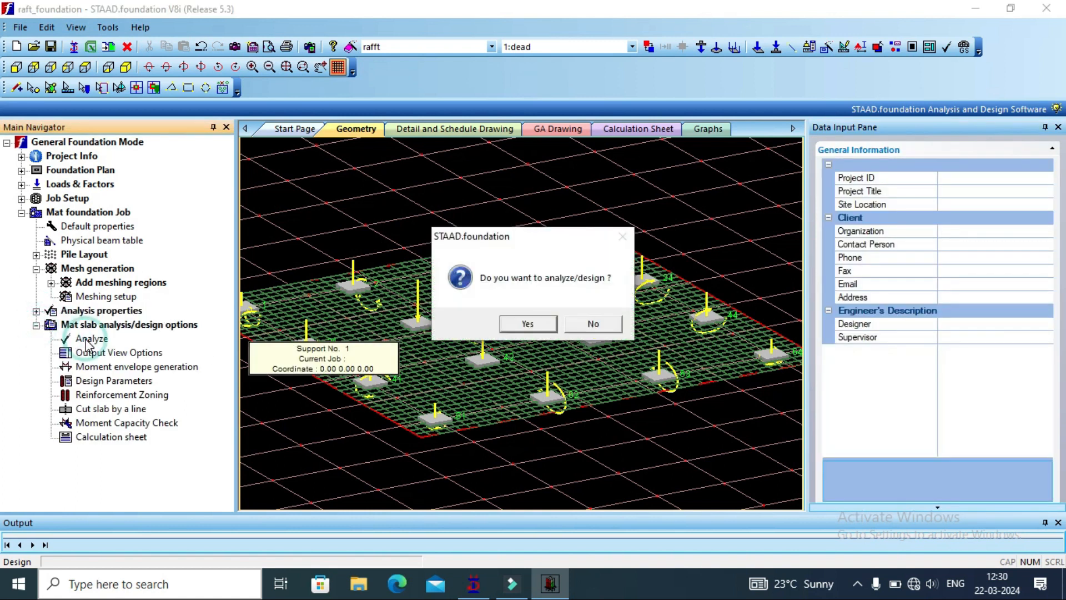
click(542, 323)
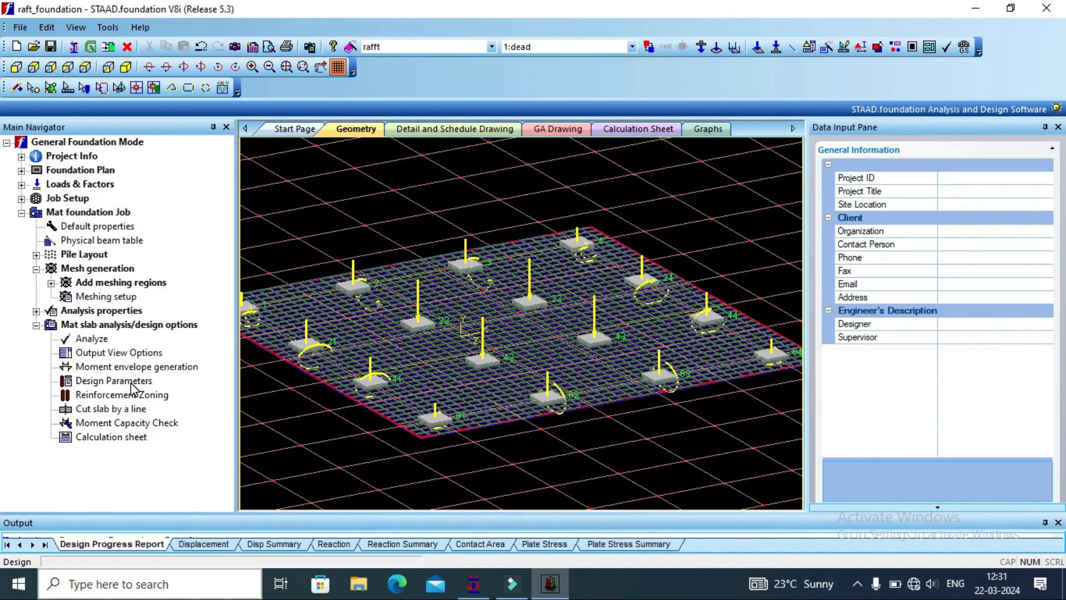
Step: Display the Max Absolute plate stress contour on the mat slab and inspect it around the column supports
scroll(472, 425, up, 5)
scroll(508, 462, up, 2)
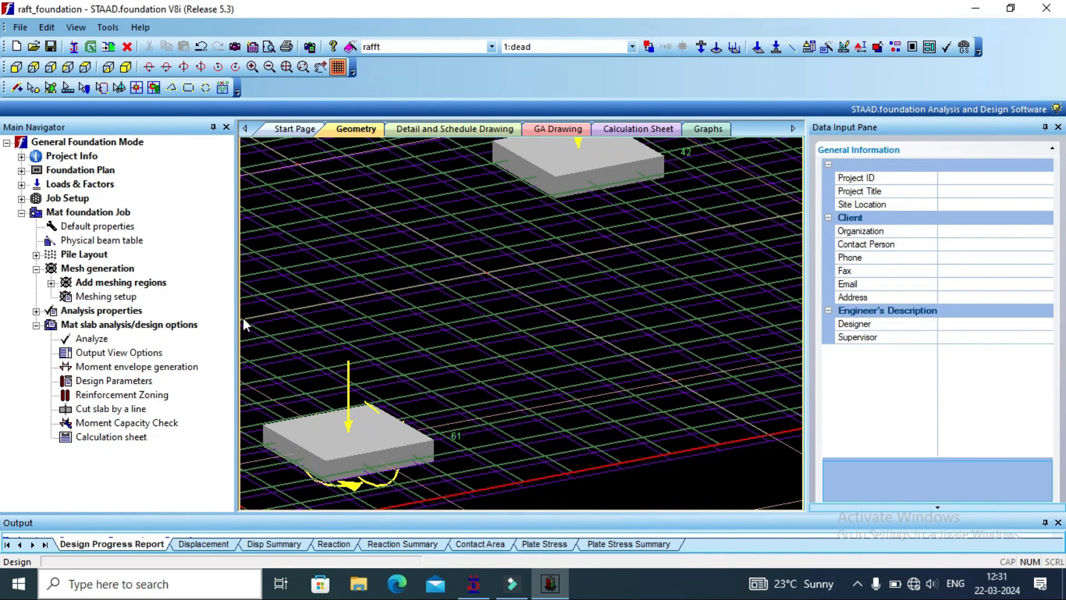
scroll(605, 294, down, 1)
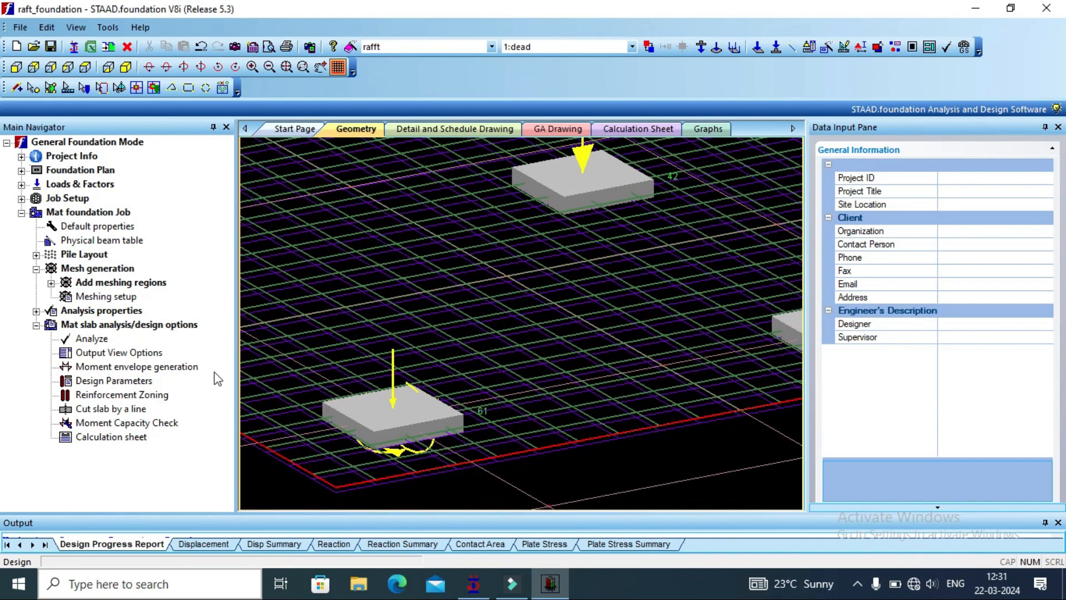
click(124, 353)
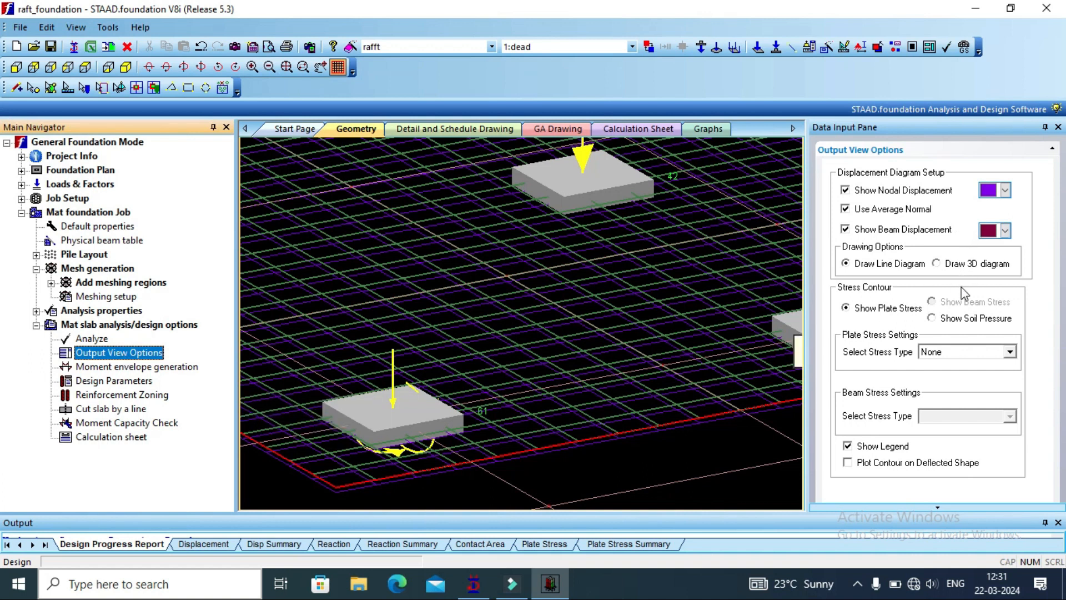
click(1011, 352)
click(953, 376)
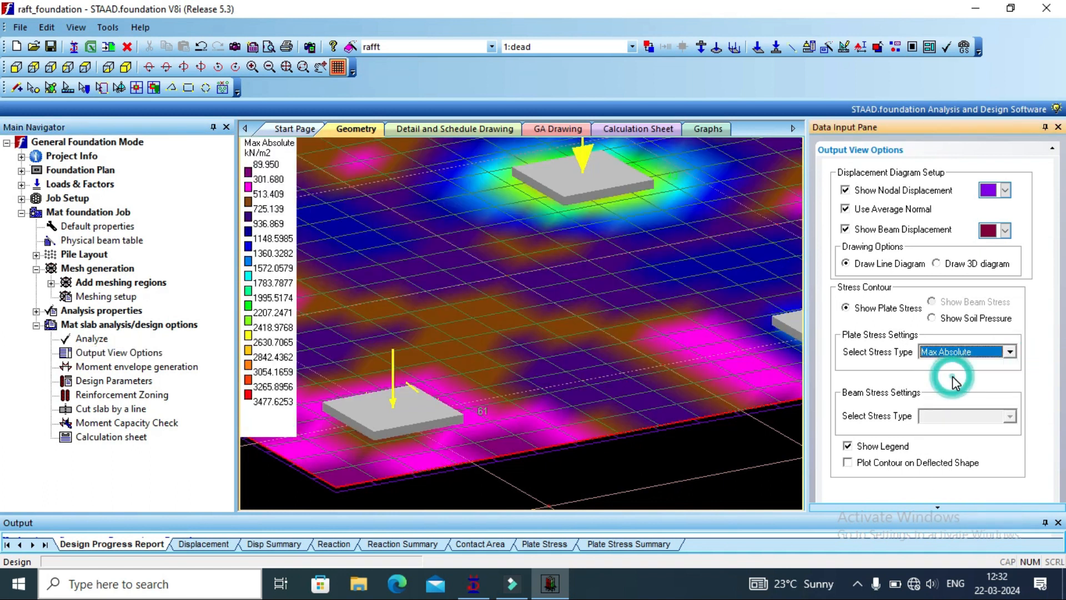
scroll(621, 350, up, 1)
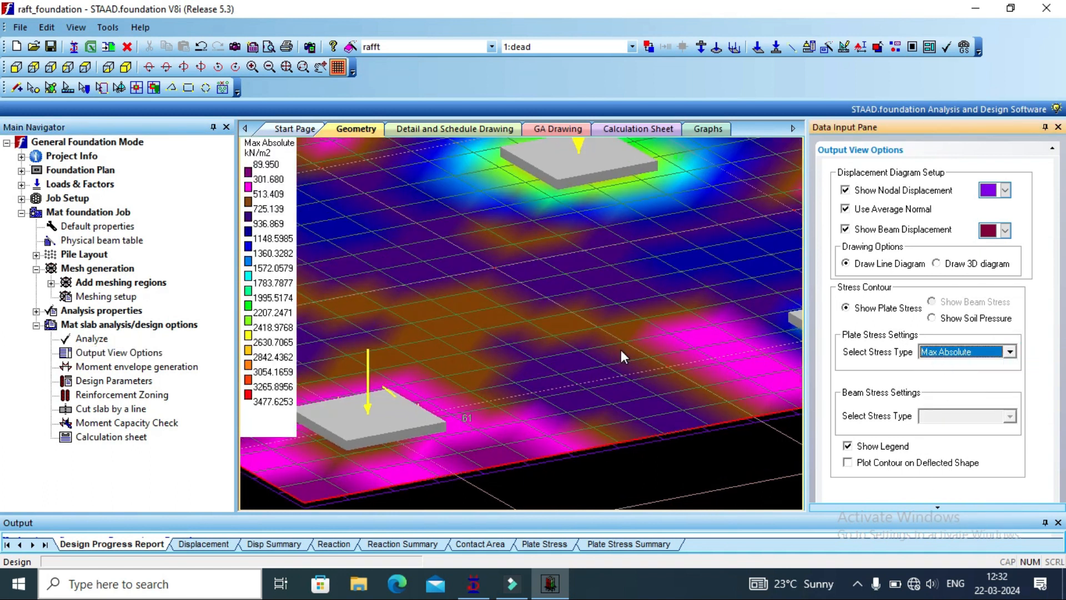
scroll(244, 166, down, 2)
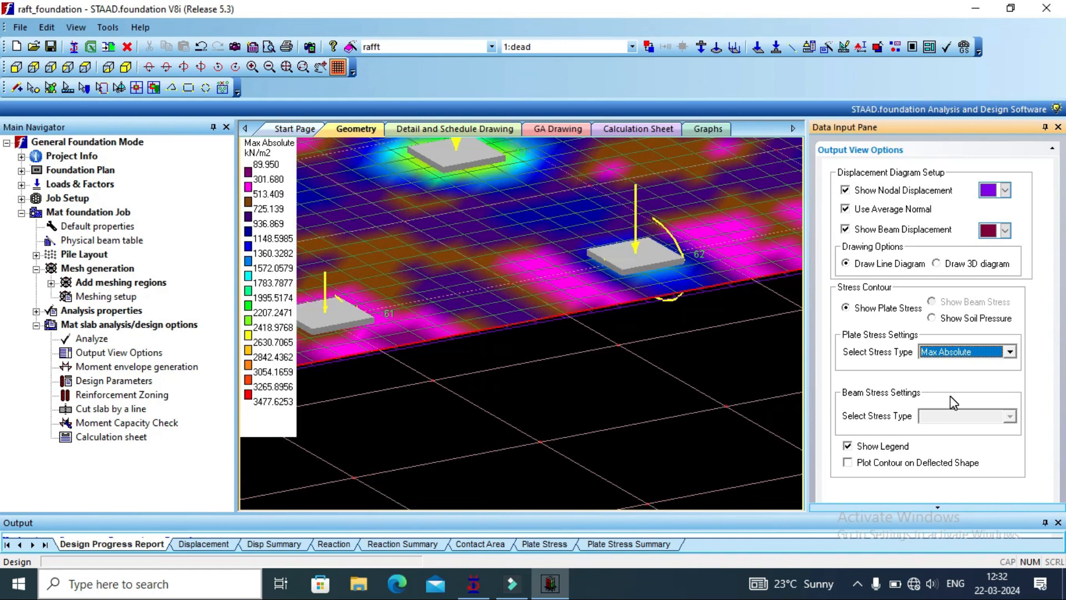
click(630, 367)
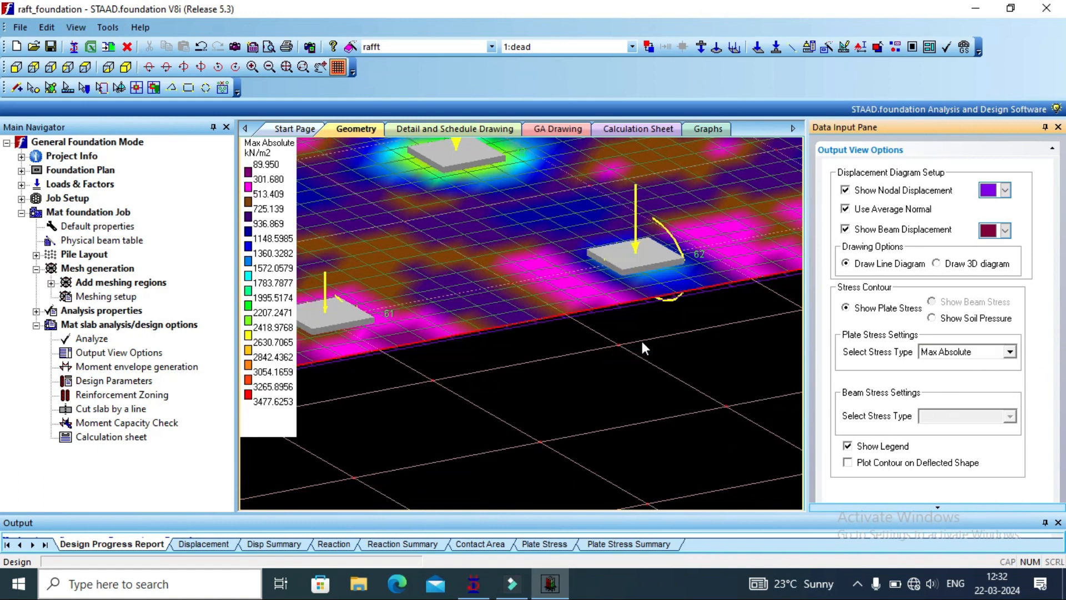
Step: Set the plate stress type to None to remove the stress contour from the mat slab
scroll(1020, 351, down, 3)
middle_drag(582, 320, 468, 352)
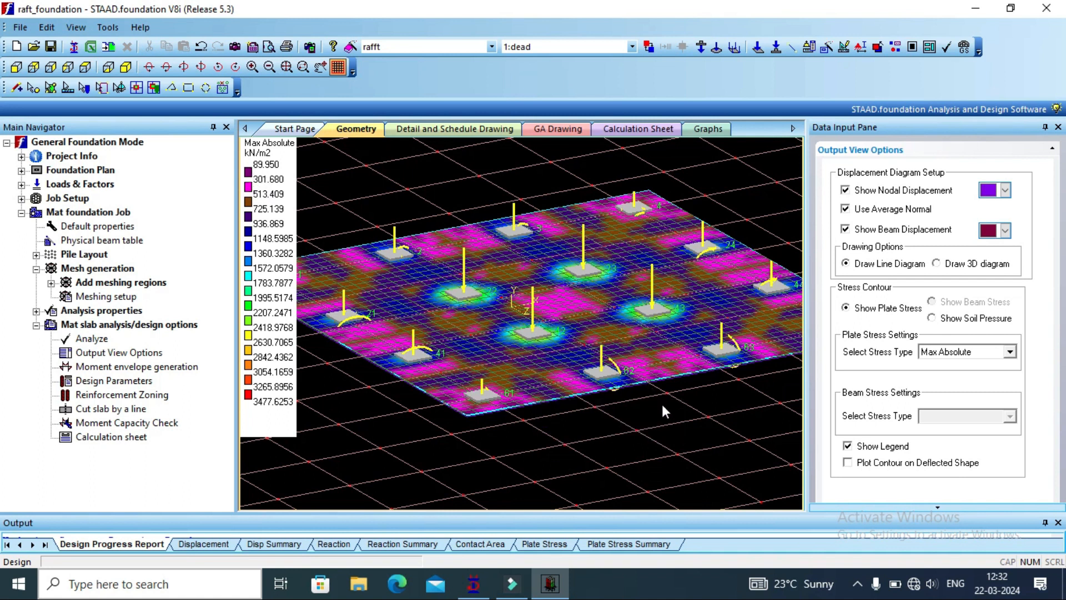
click(1010, 353)
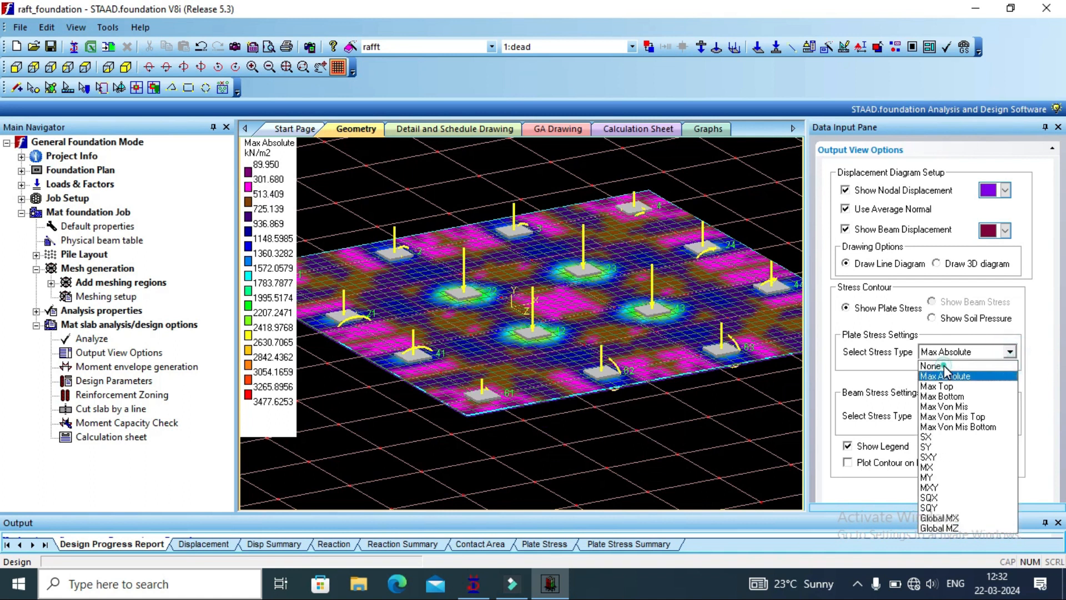
click(931, 366)
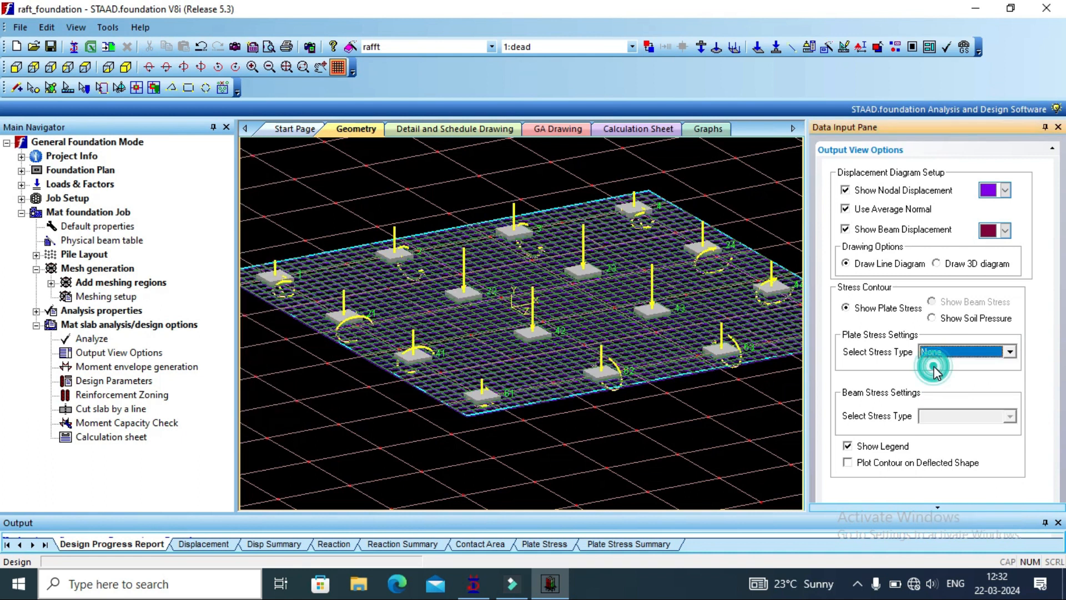
Step: Set the steel grade Fy to 500 MPa in the slab design parameters, keeping bar sizes at 8 minimum and 32 maximum
click(121, 381)
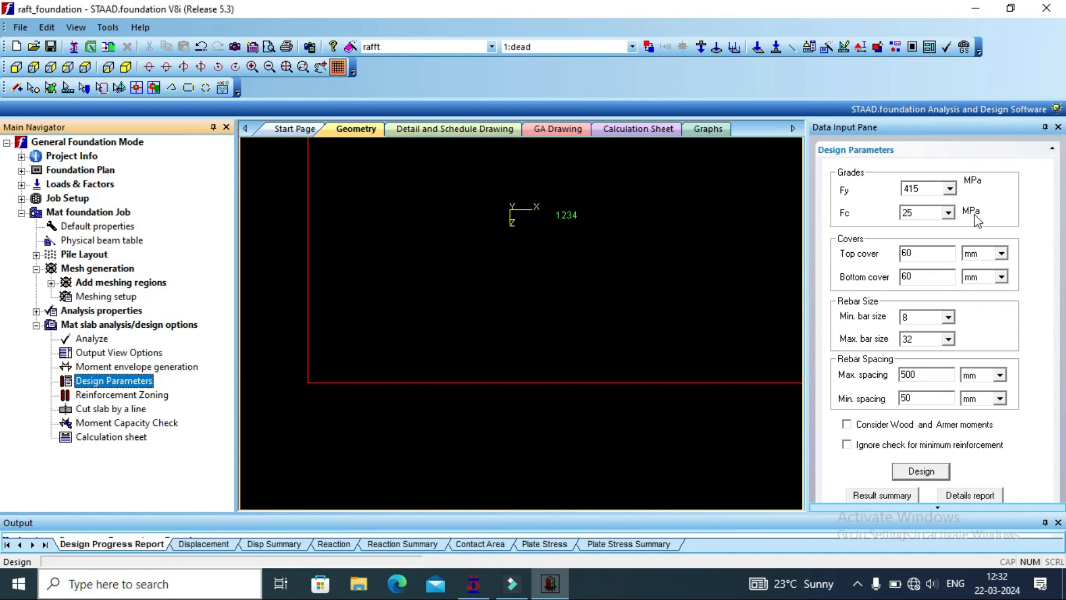
click(950, 188)
click(911, 223)
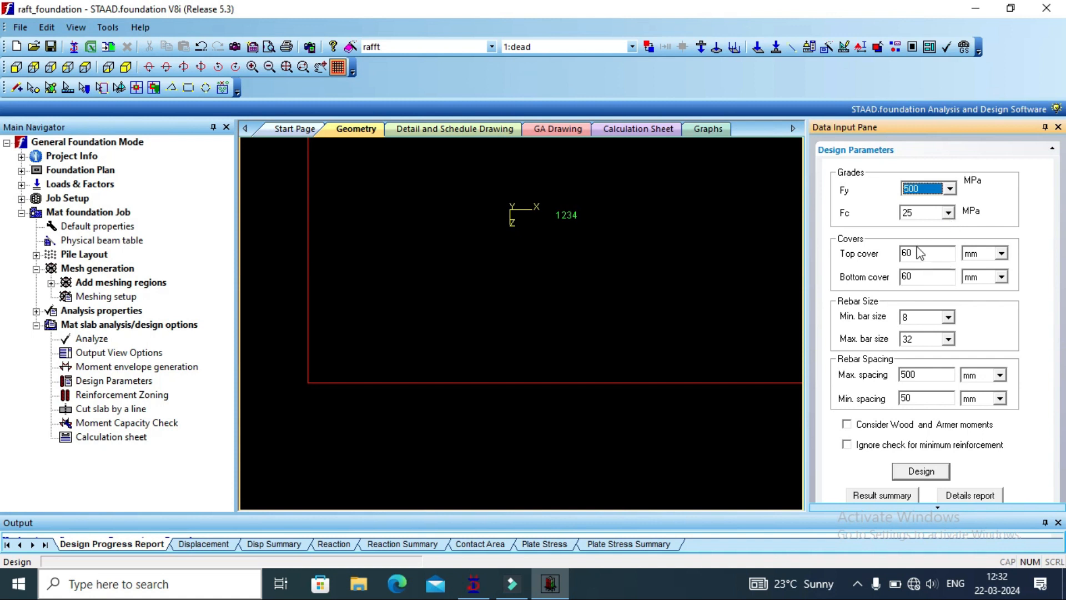
click(947, 318)
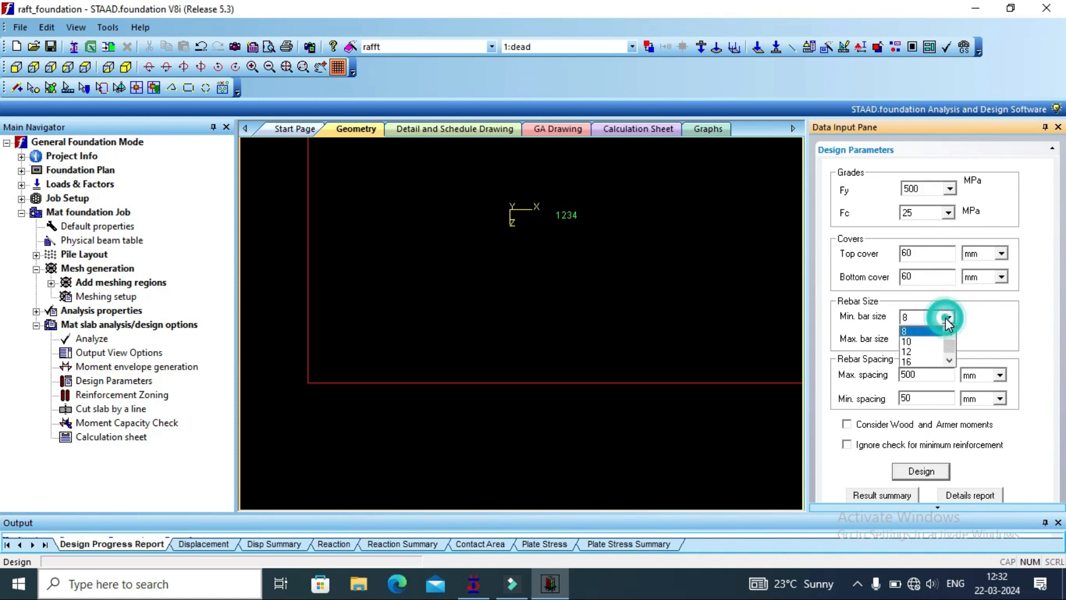
click(947, 318)
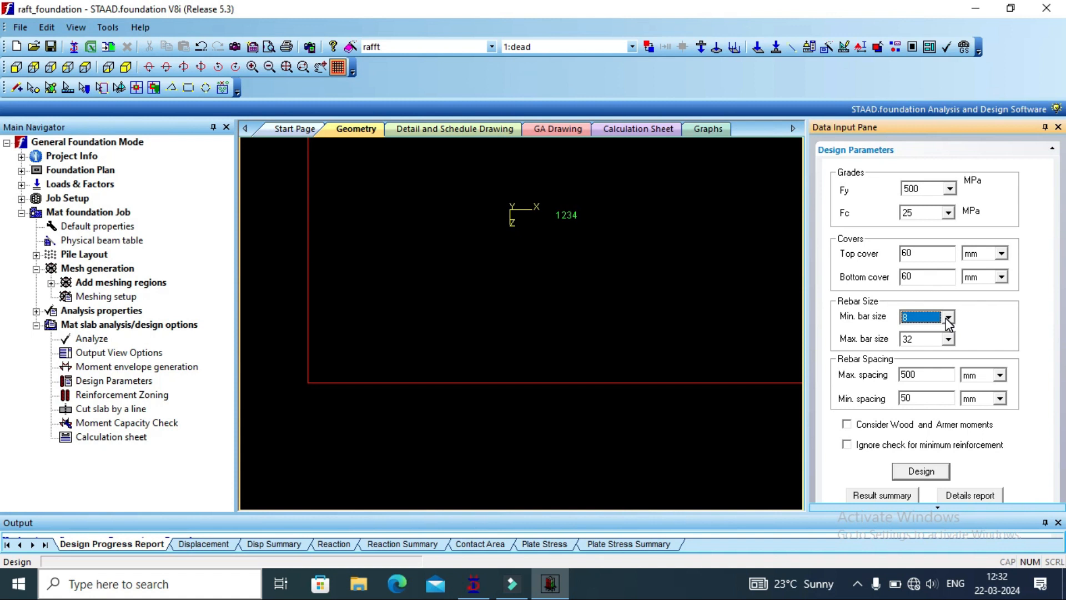
click(950, 341)
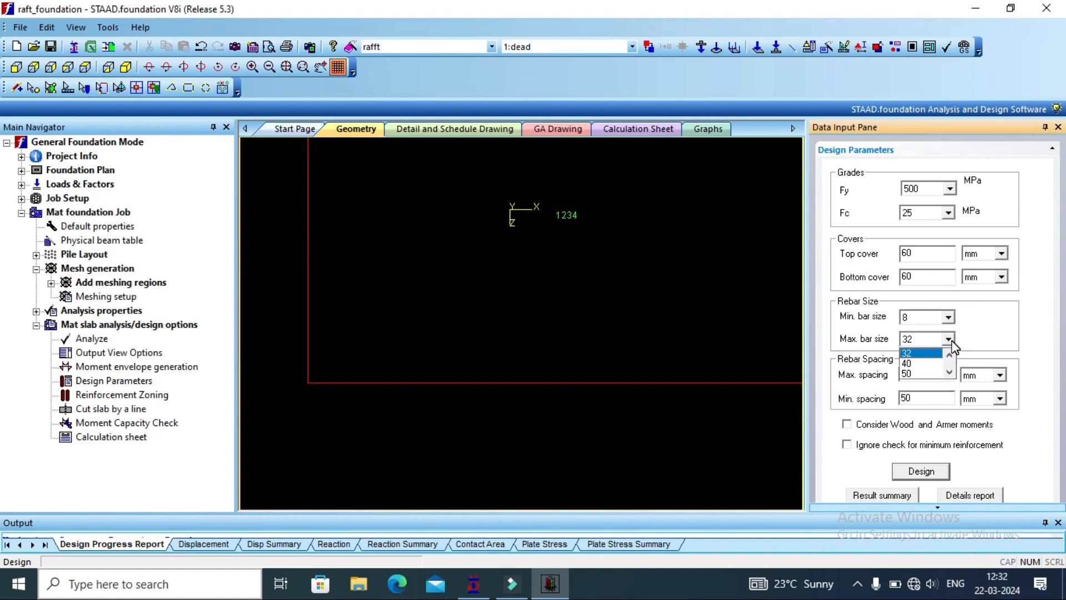
click(950, 340)
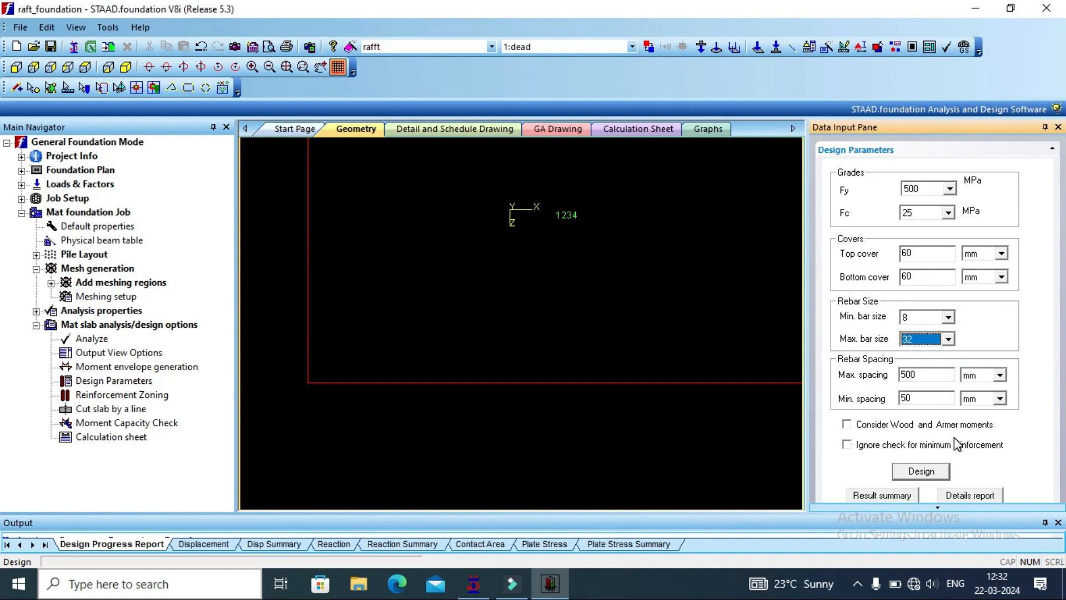
Step: Try to run the mat slab design with the current design parameters
click(926, 470)
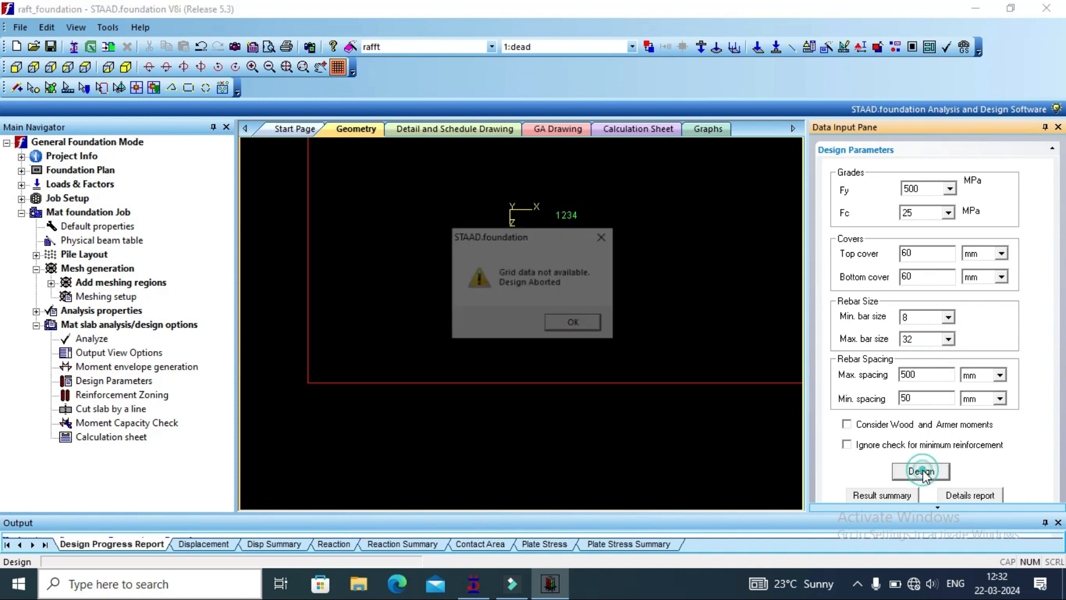
click(578, 325)
scroll(712, 371, down, 3)
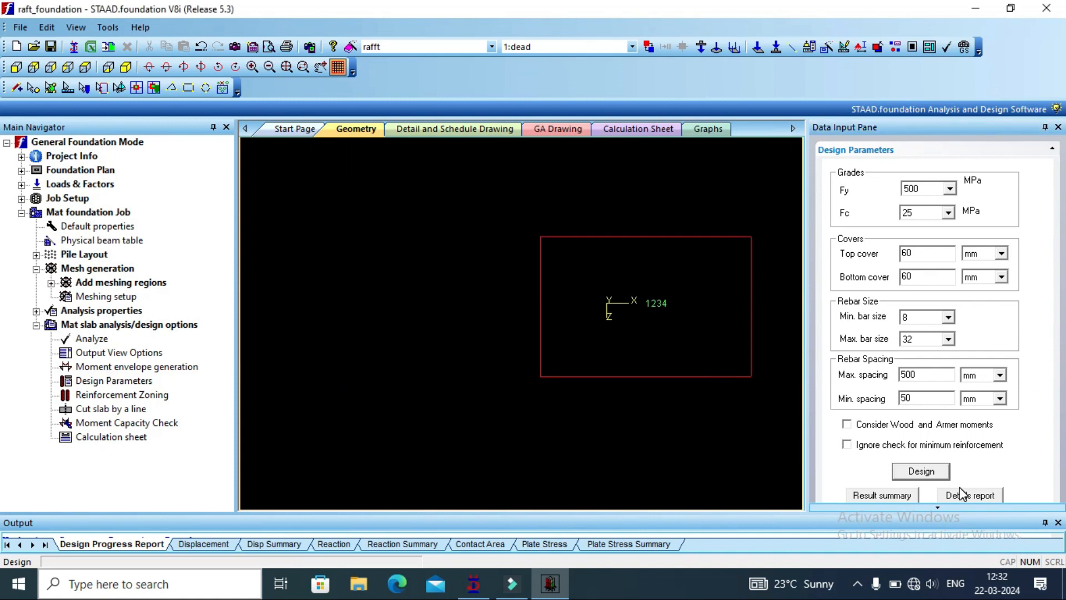
scroll(960, 487, down, 1)
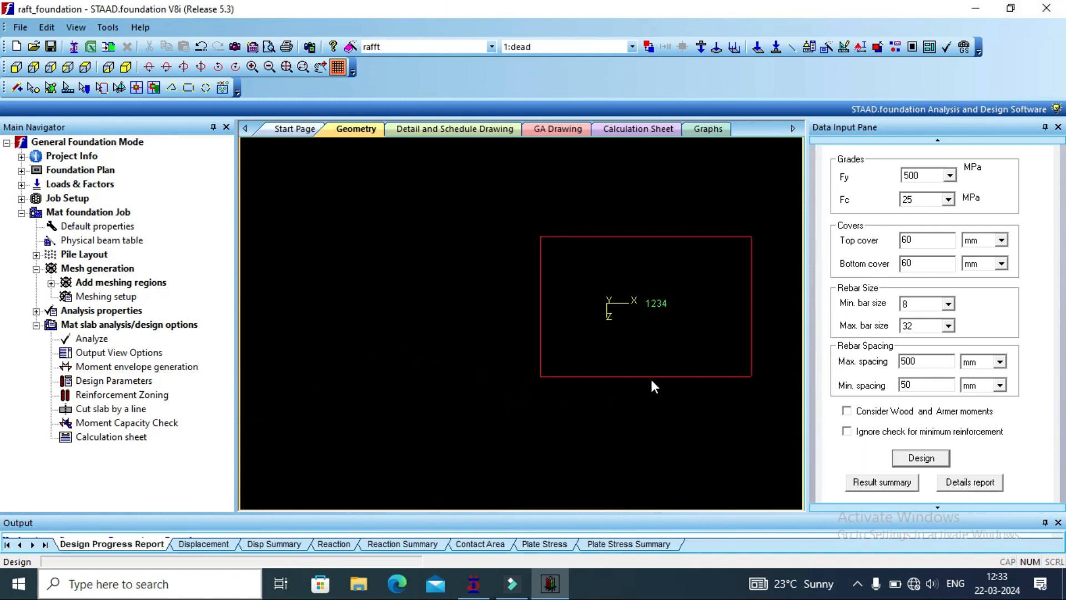
Step: Generate the mat foundation calculation sheet and review its support reactions, load combinations, node displacements, base pressures and contact areas
click(127, 438)
click(615, 322)
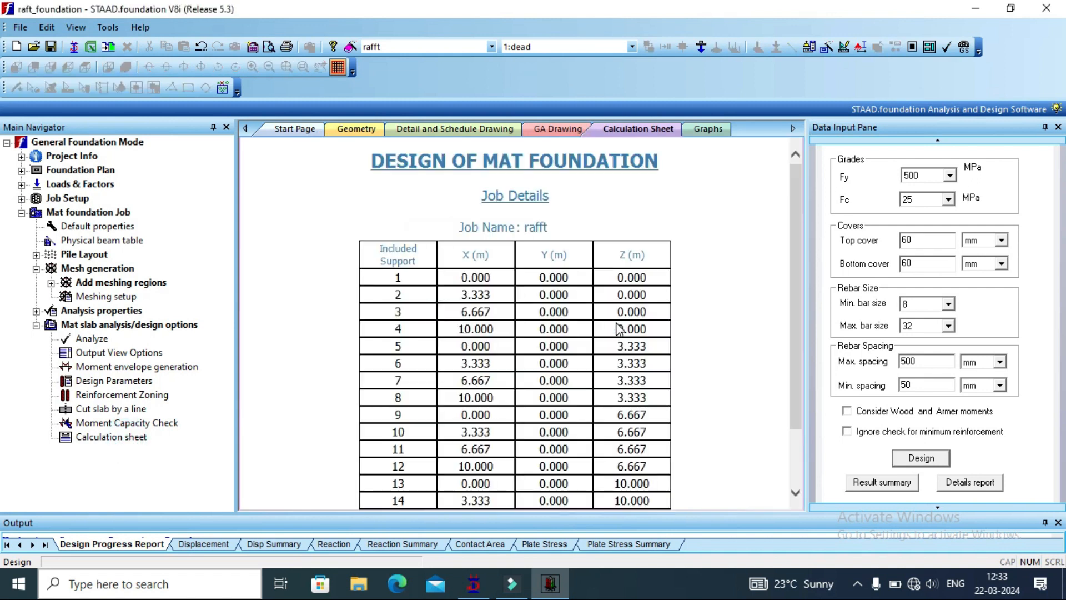
scroll(583, 378, down, 10)
scroll(578, 378, up, 8)
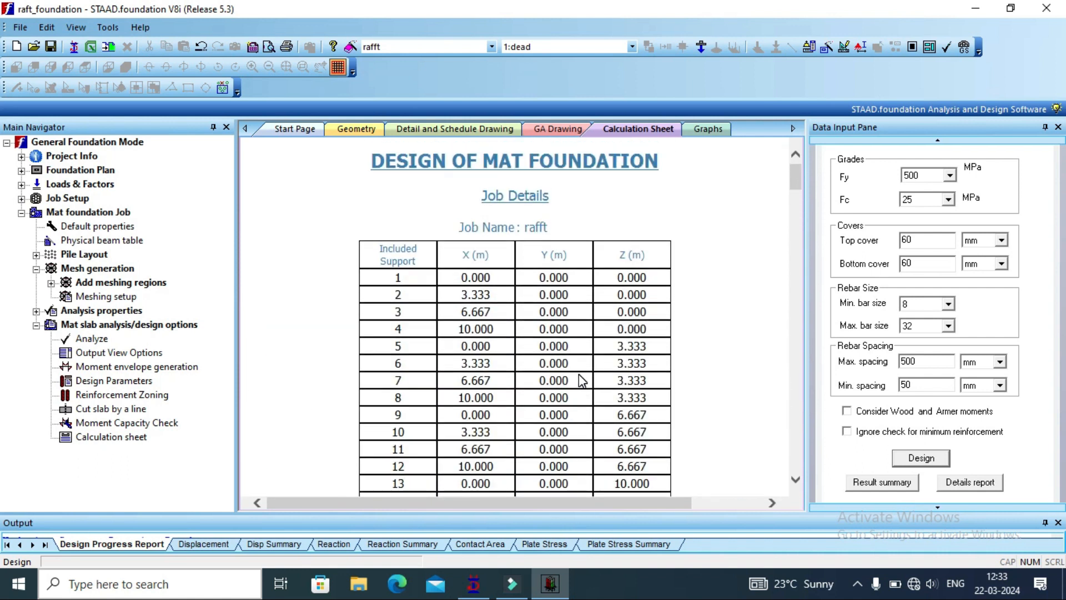
scroll(579, 375, down, 15)
scroll(600, 399, down, 15)
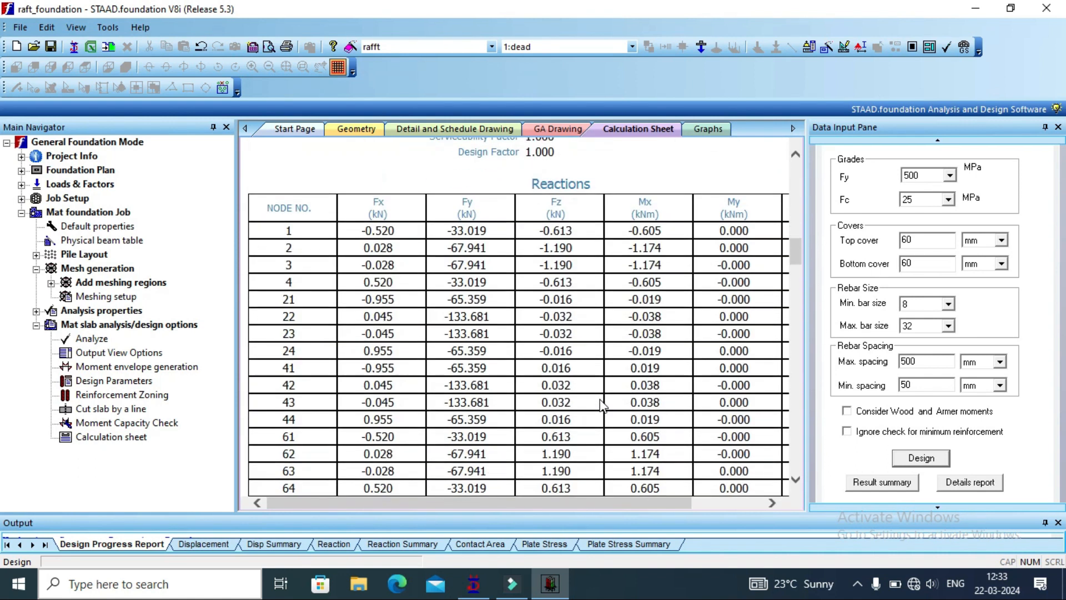
scroll(600, 399, down, 15)
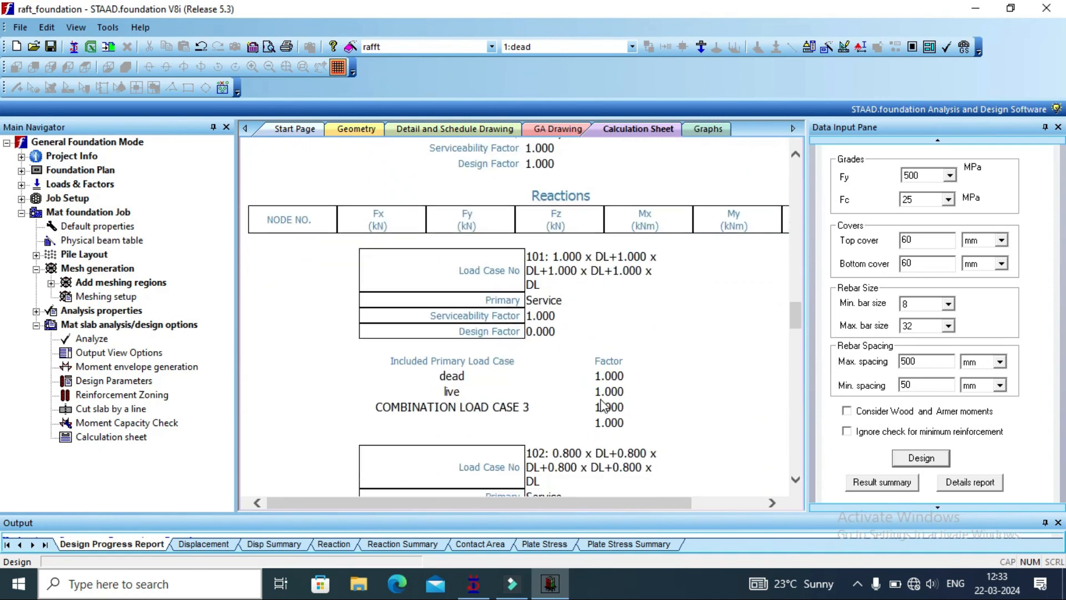
scroll(603, 406, down, 15)
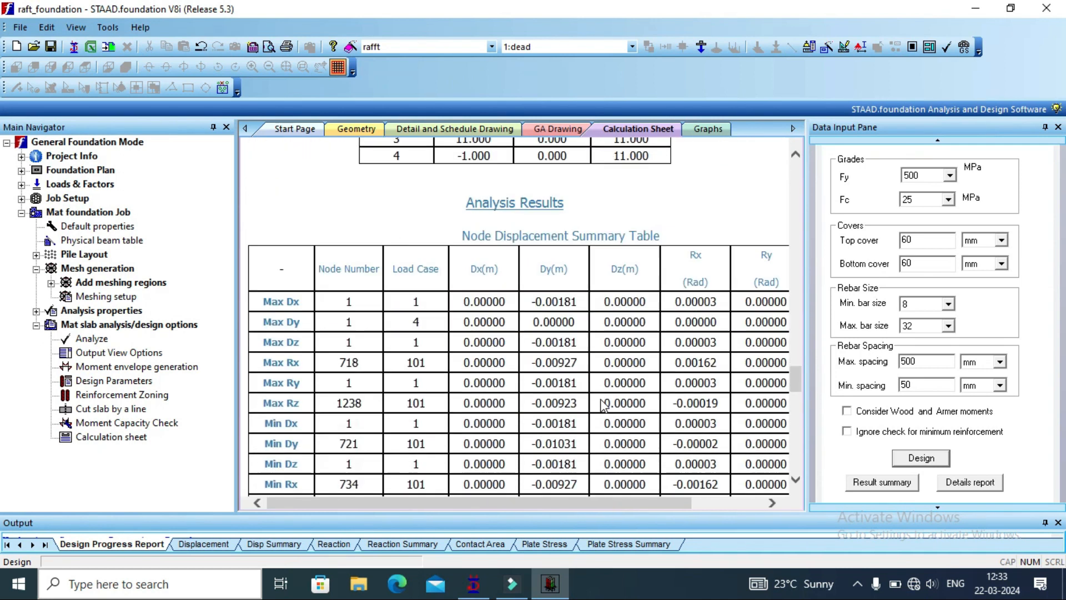
scroll(602, 401, down, 5)
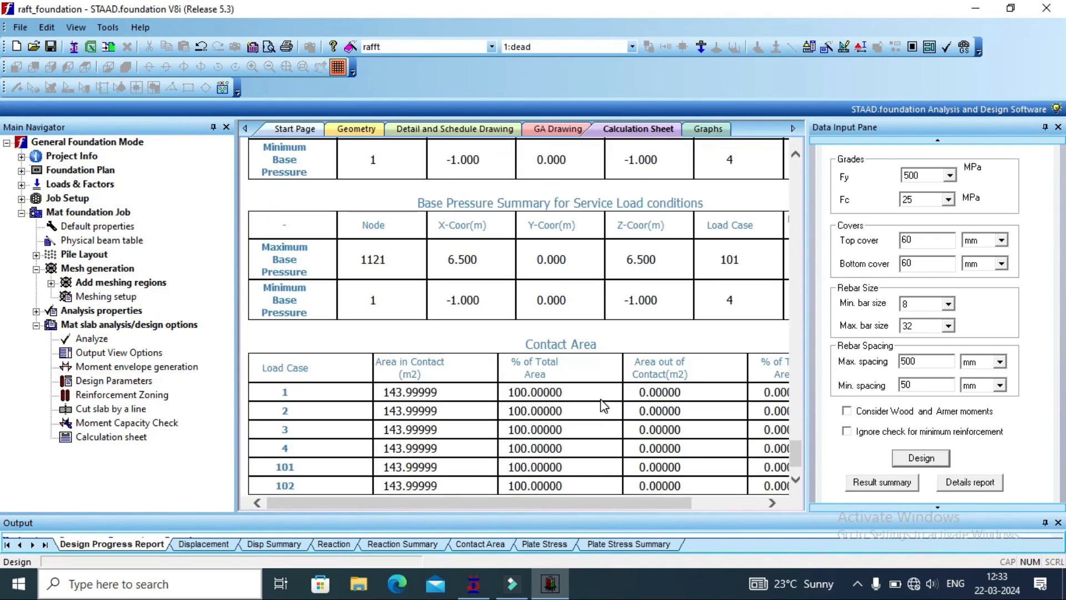